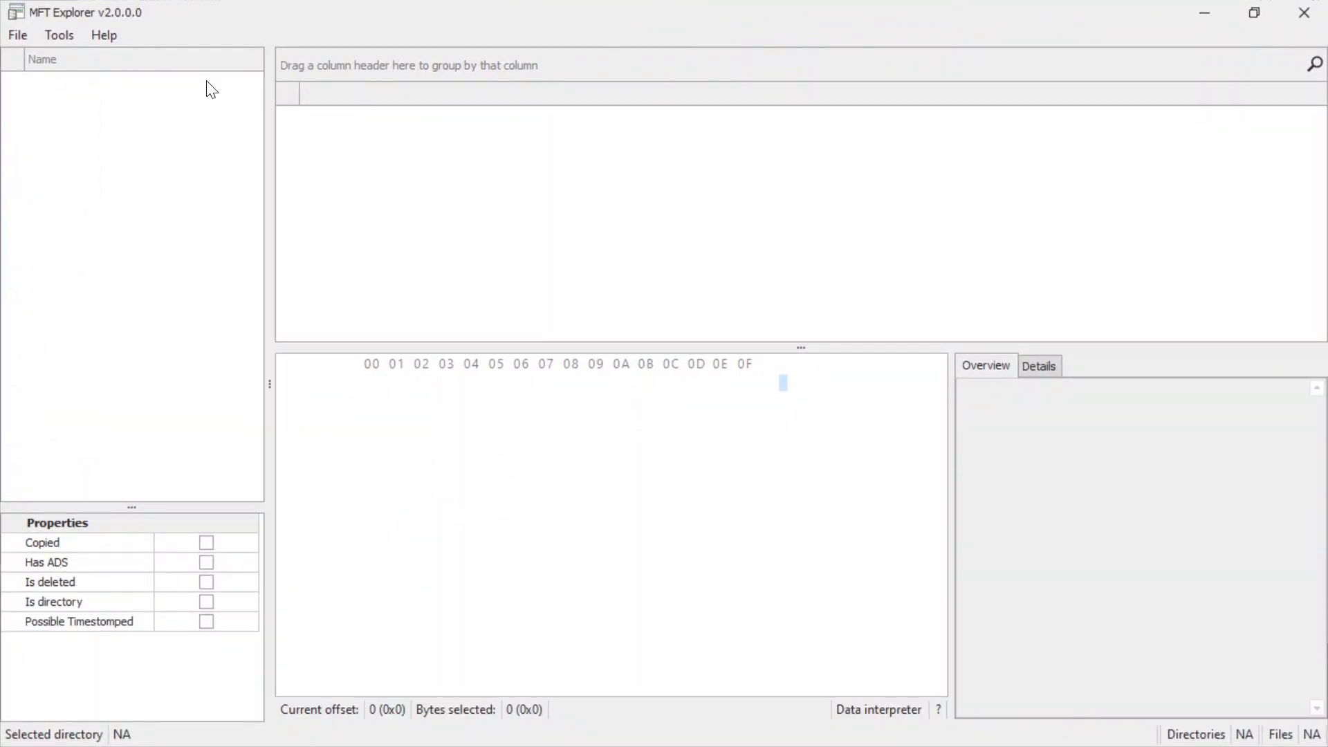
Load the z.mft file from the forensics_persue_the_tracks folder on the Desktop.
left_click(19, 36)
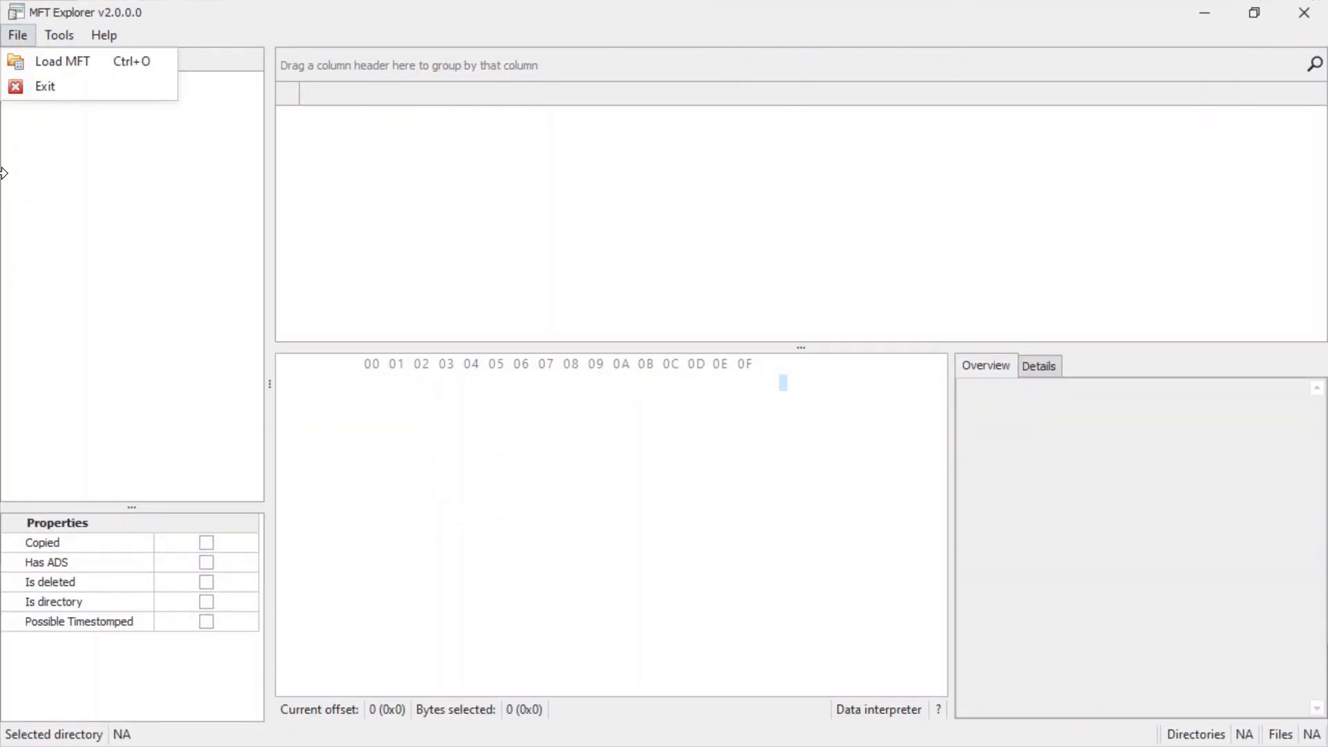
left_click(58, 64)
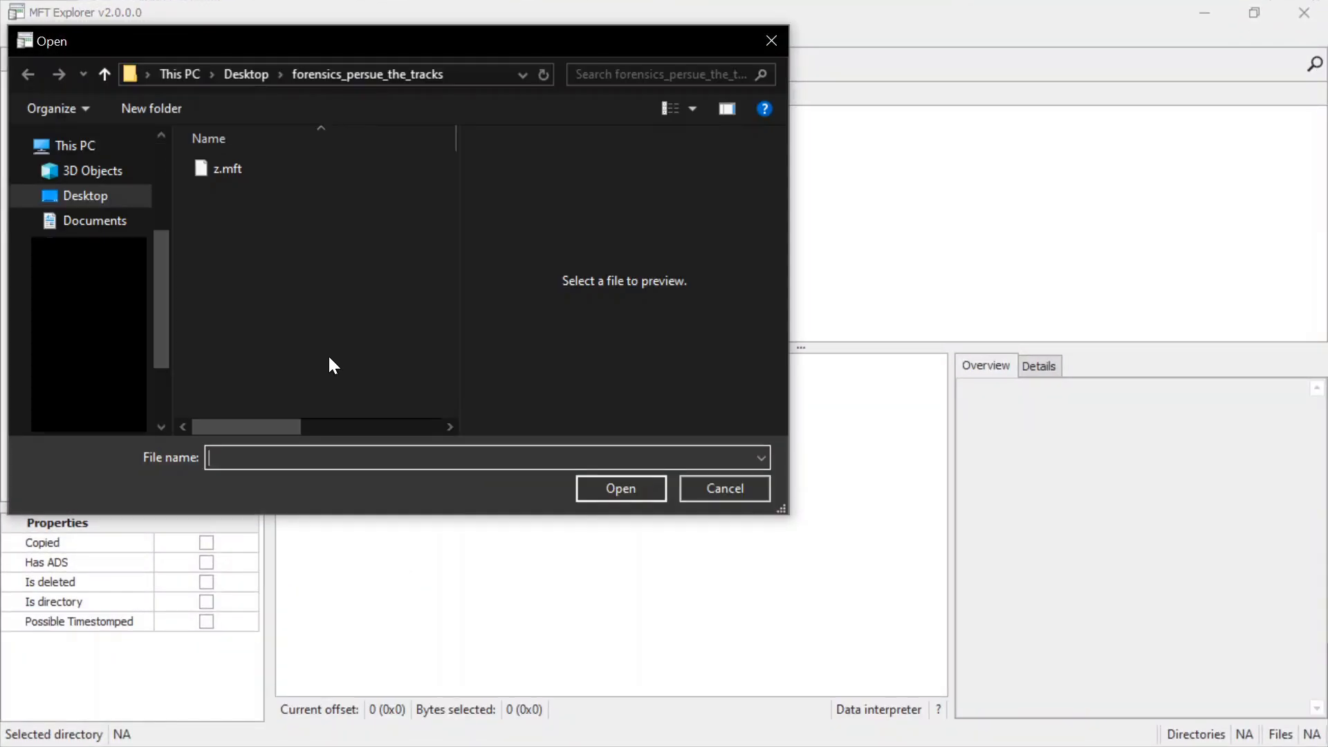
left_click(246, 168)
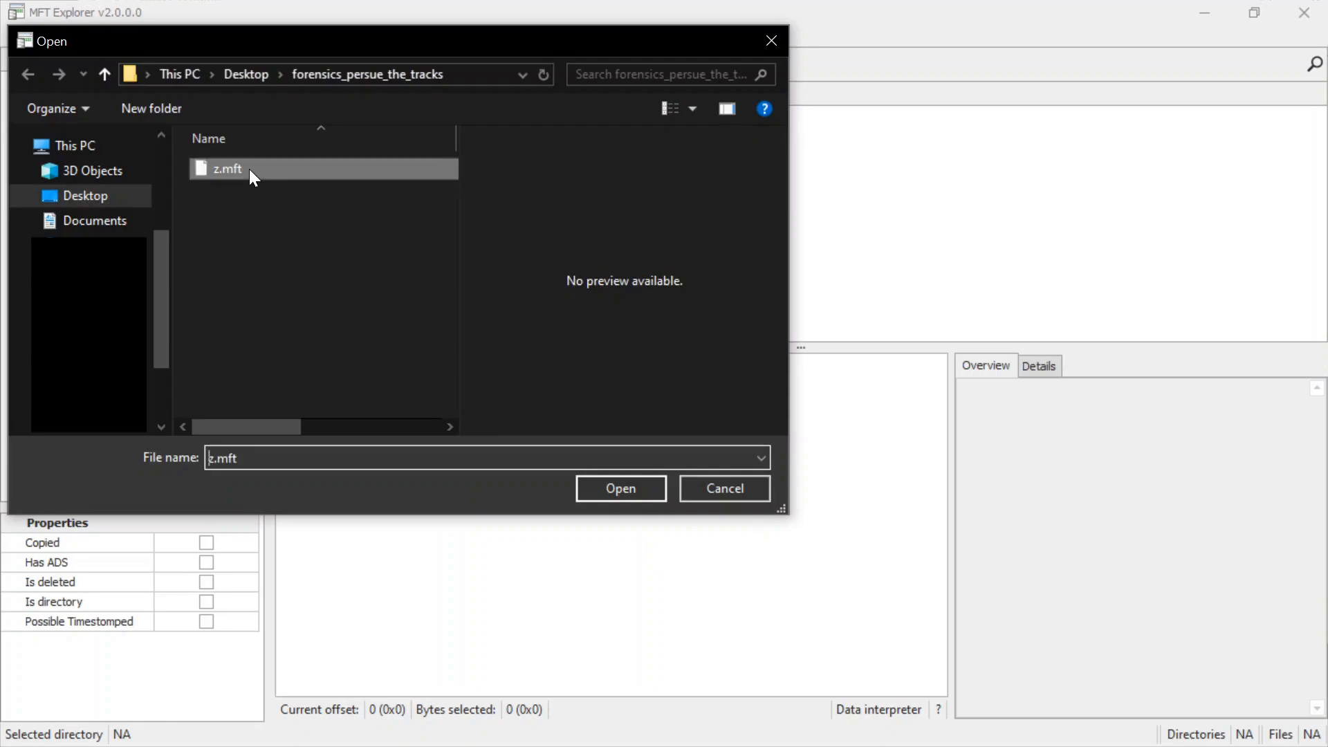
left_click(619, 488)
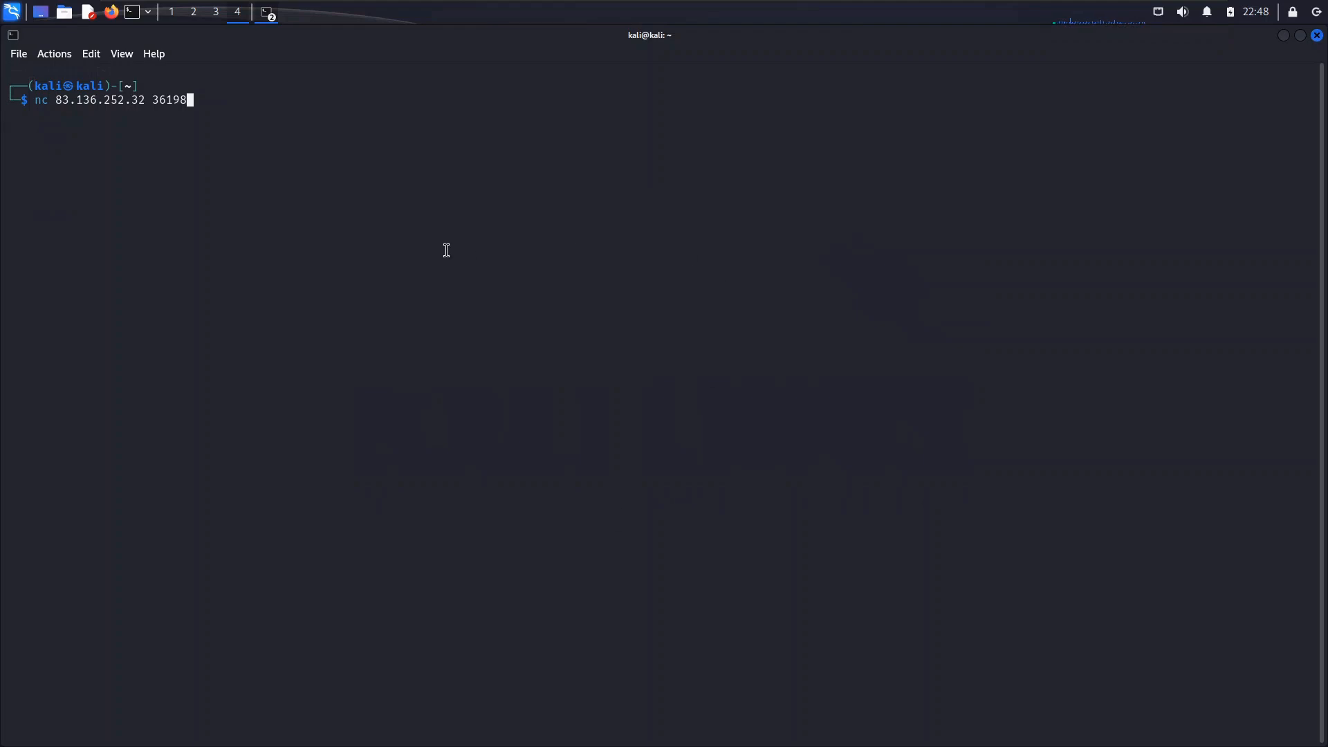
In the Kali terminal, connect to the challenge server with nc 83.136.252.32 36198 and read the first question's example answer format.
key("Return")
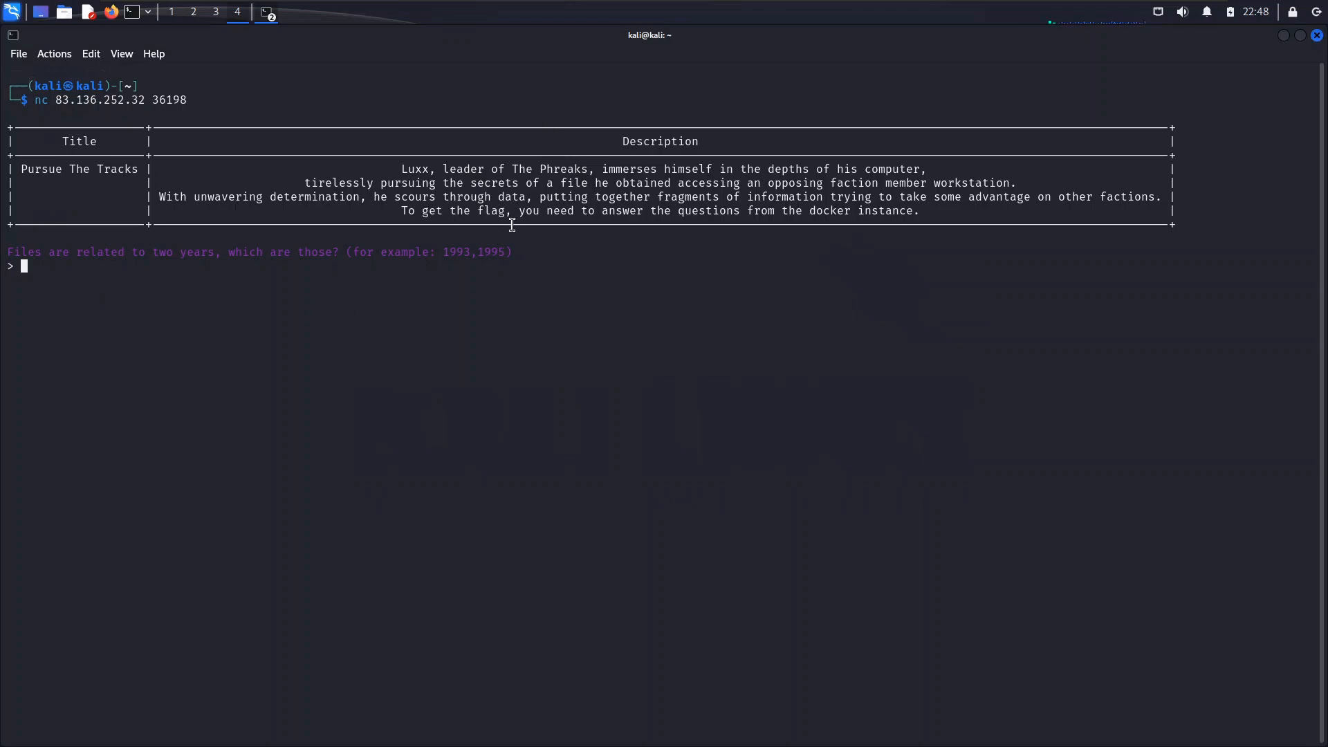
left_click_drag(455, 253, 505, 253)
left_click(544, 326)
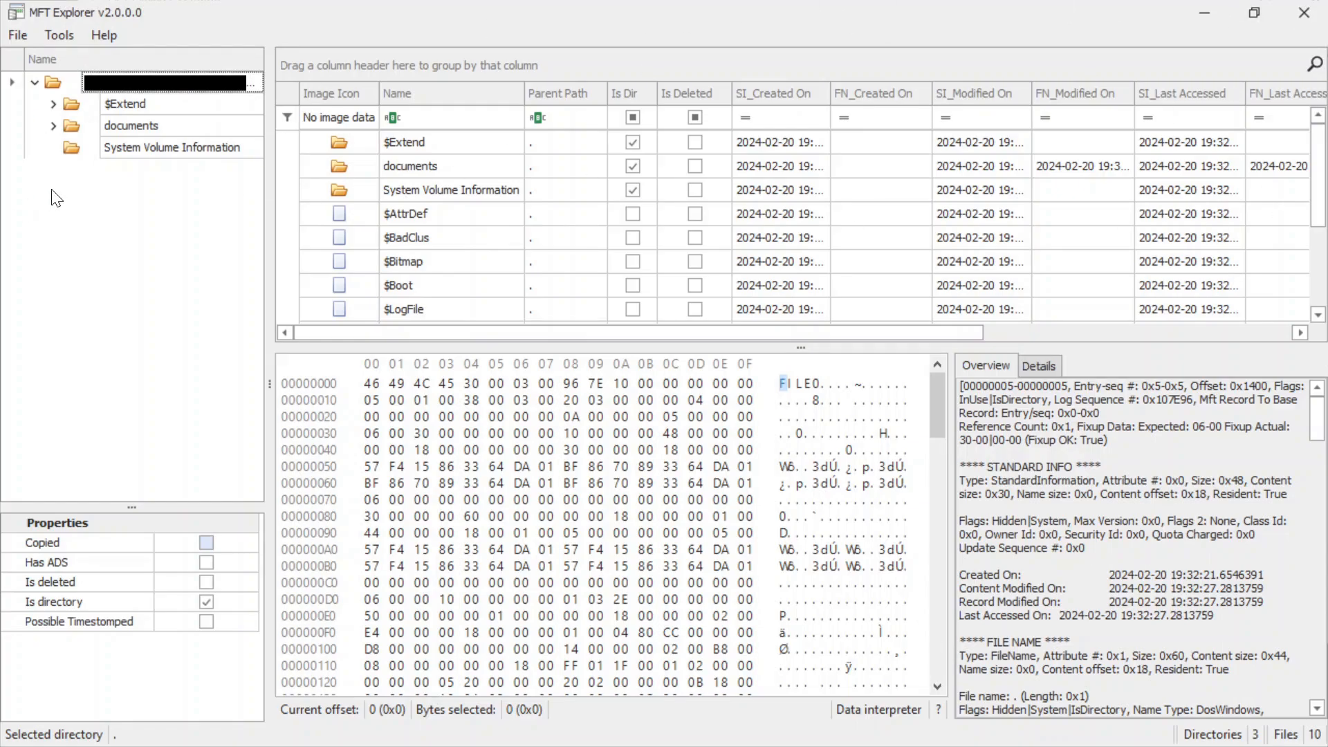
Expand the documents folder in MFT Explorer and answer the terminal's question about the two years with 2023,2024.
left_click(53, 125)
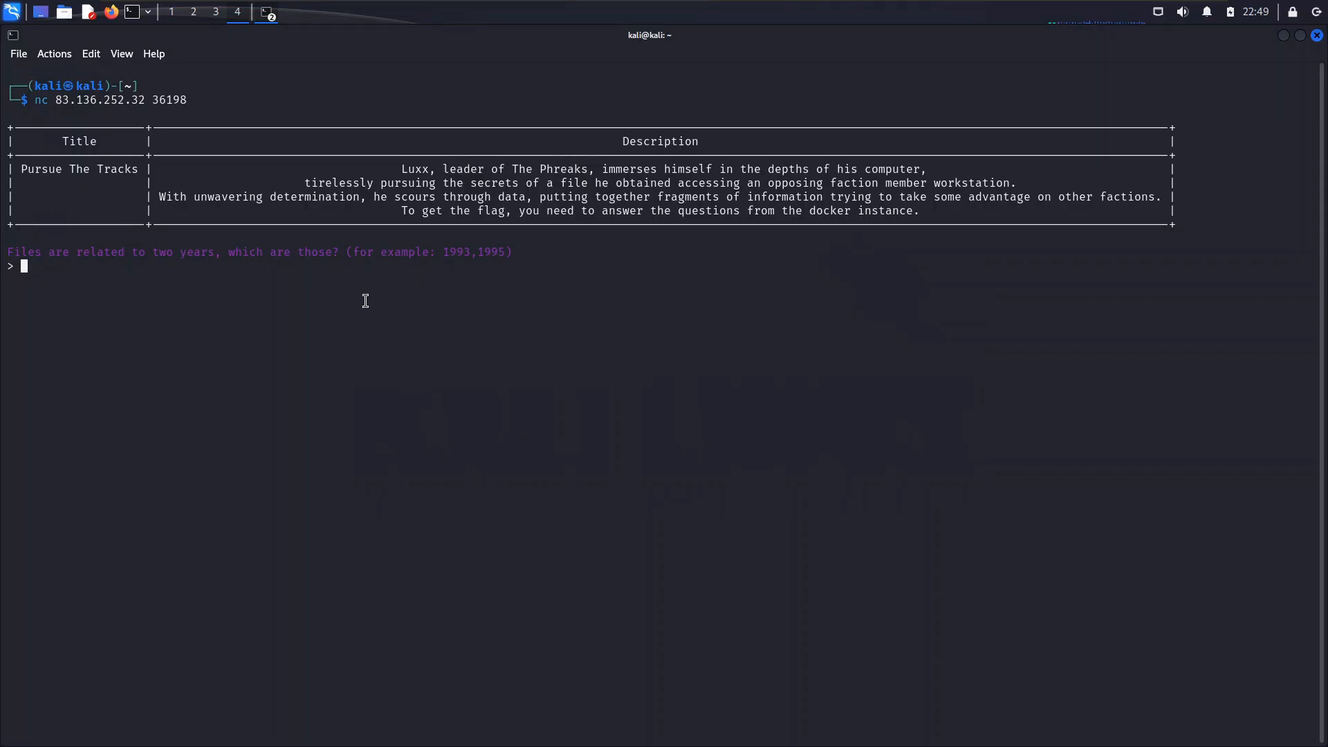
type("2023,2024")
key("Return")
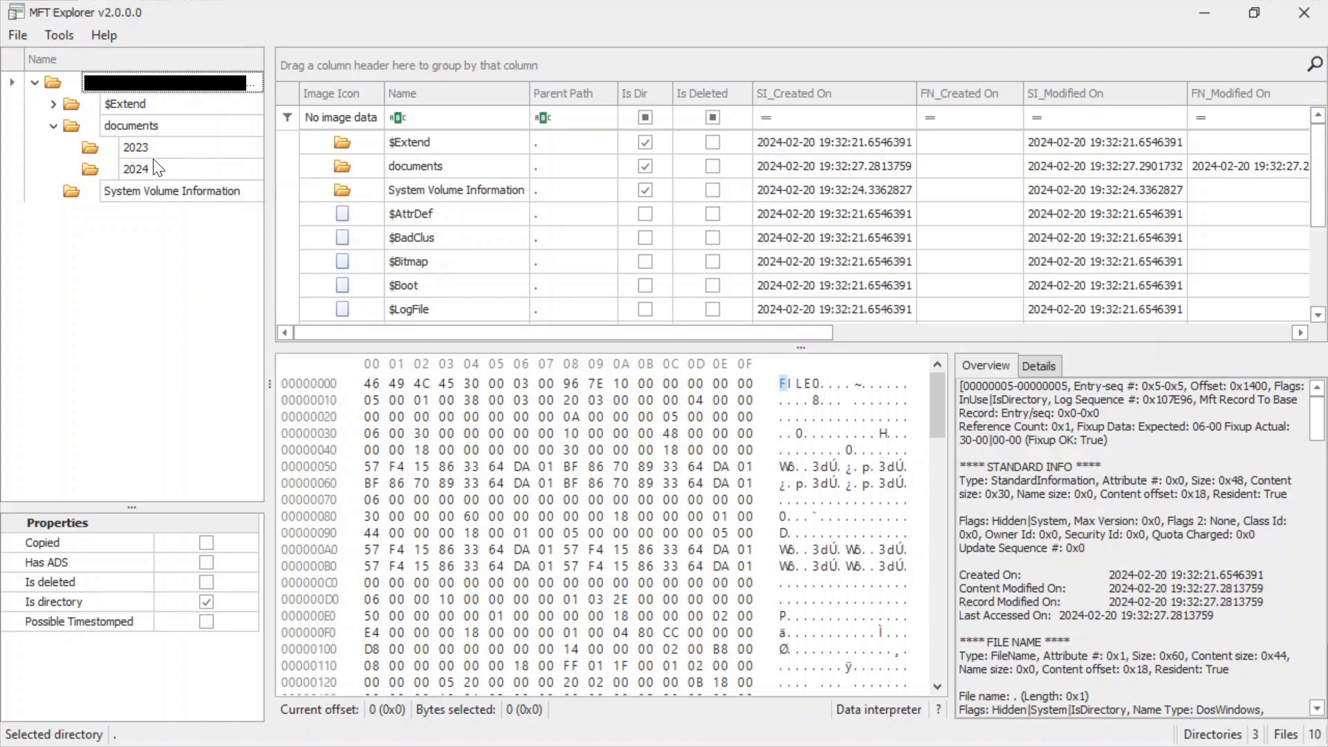
In MFT Explorer, compare the SI_Created On timestamps of the files in the documents, 2023 and 2024 folders.
left_click(131, 125)
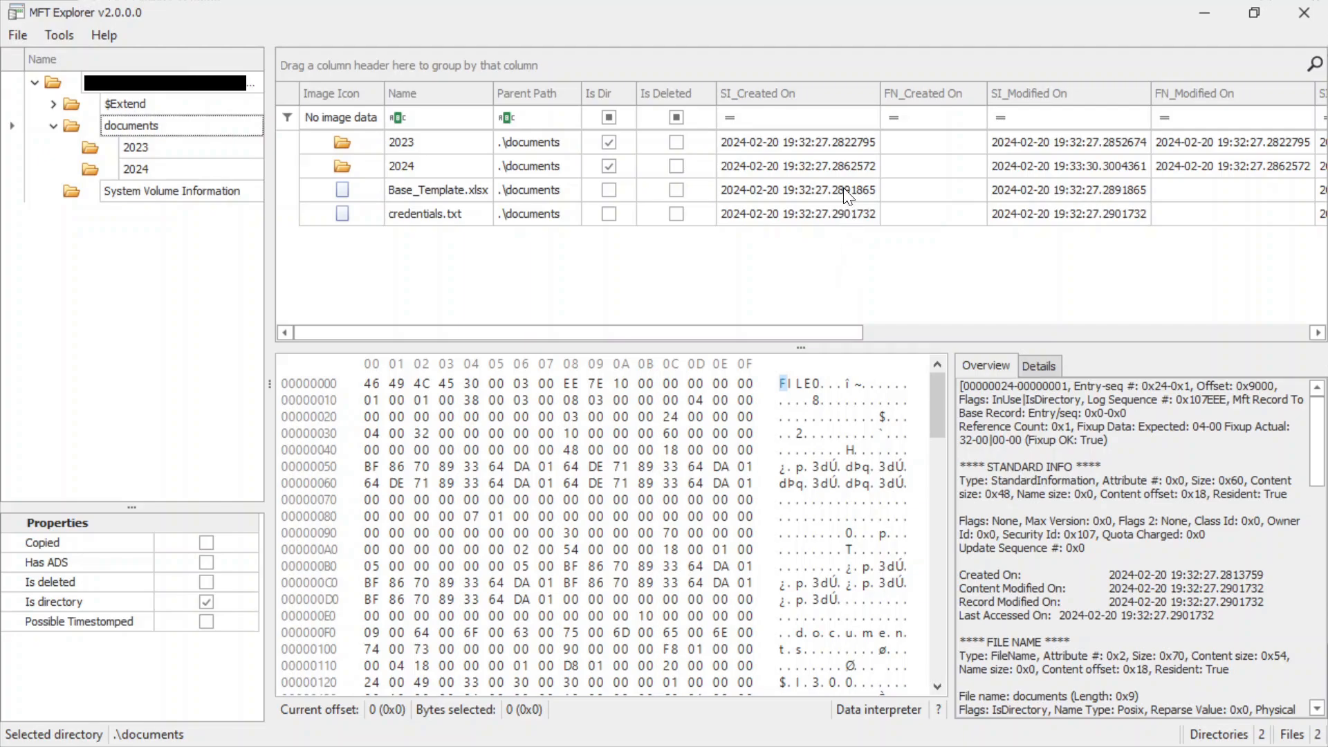
left_click(412, 212)
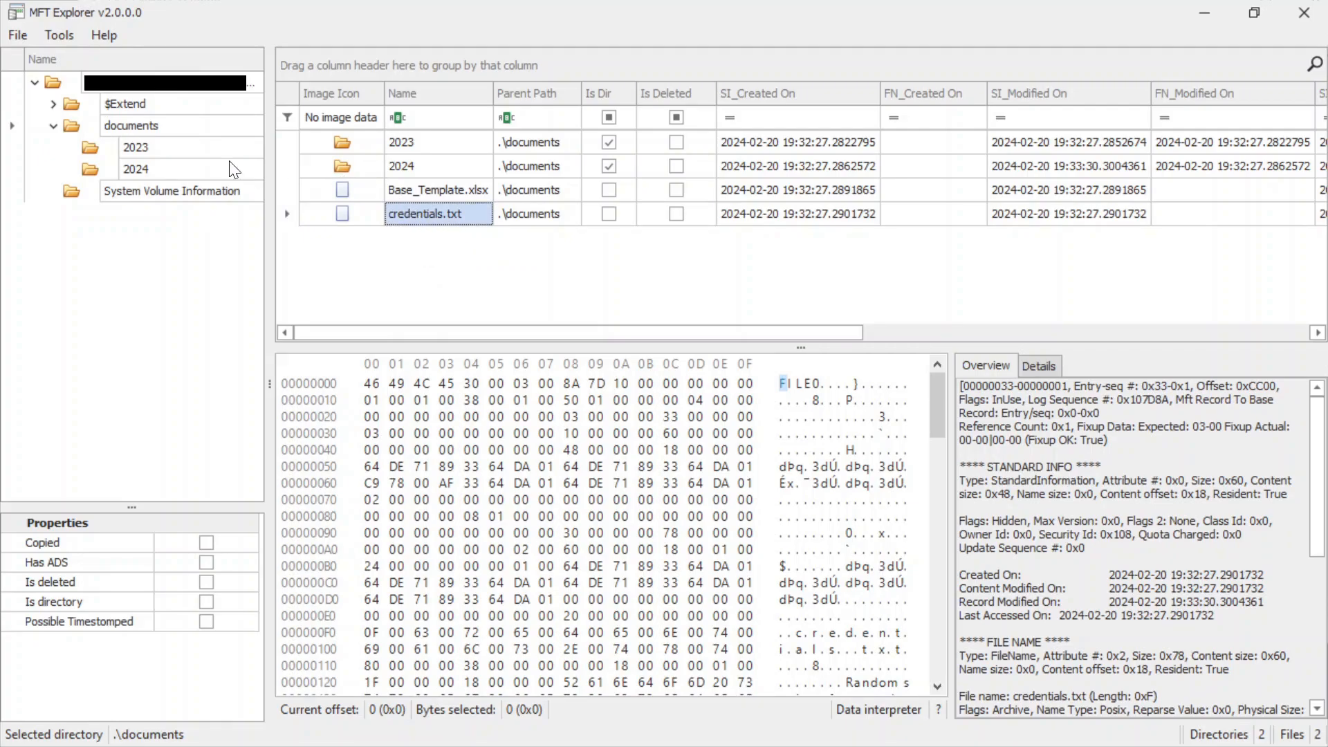
left_click(142, 148)
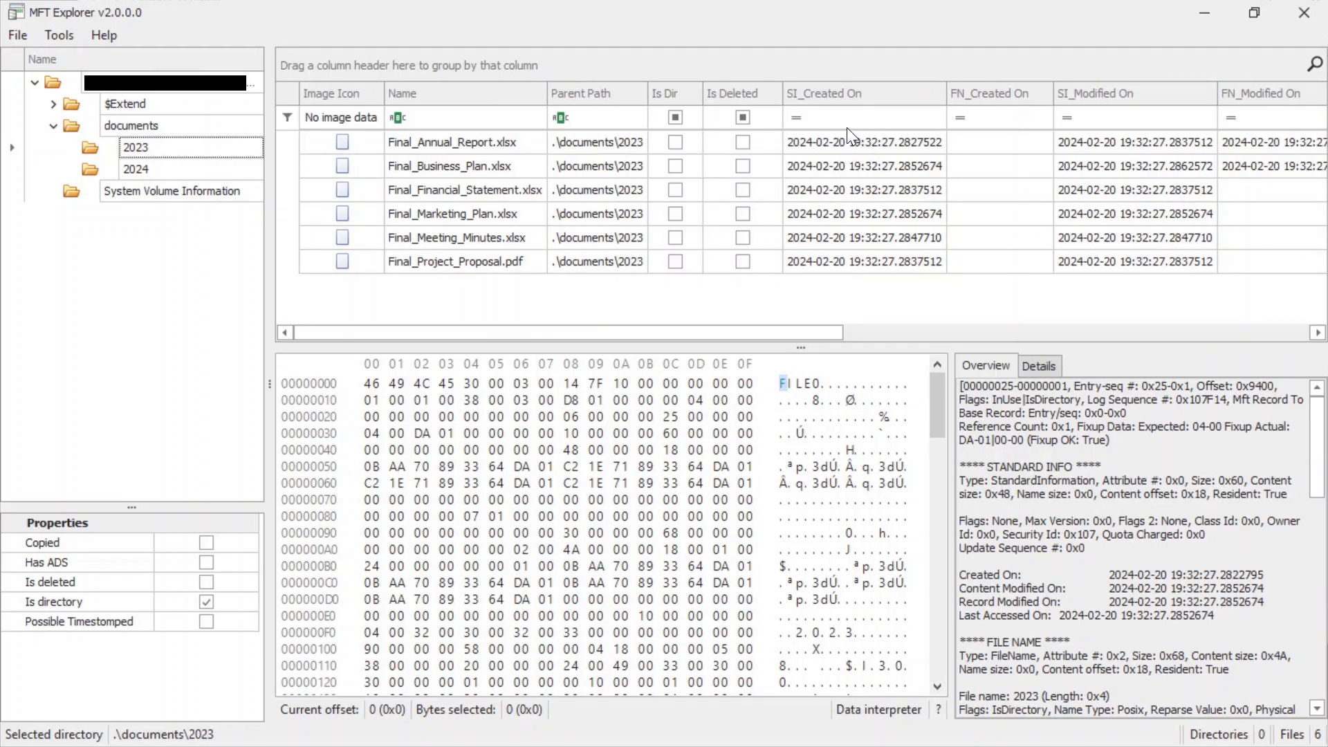
left_click(148, 128)
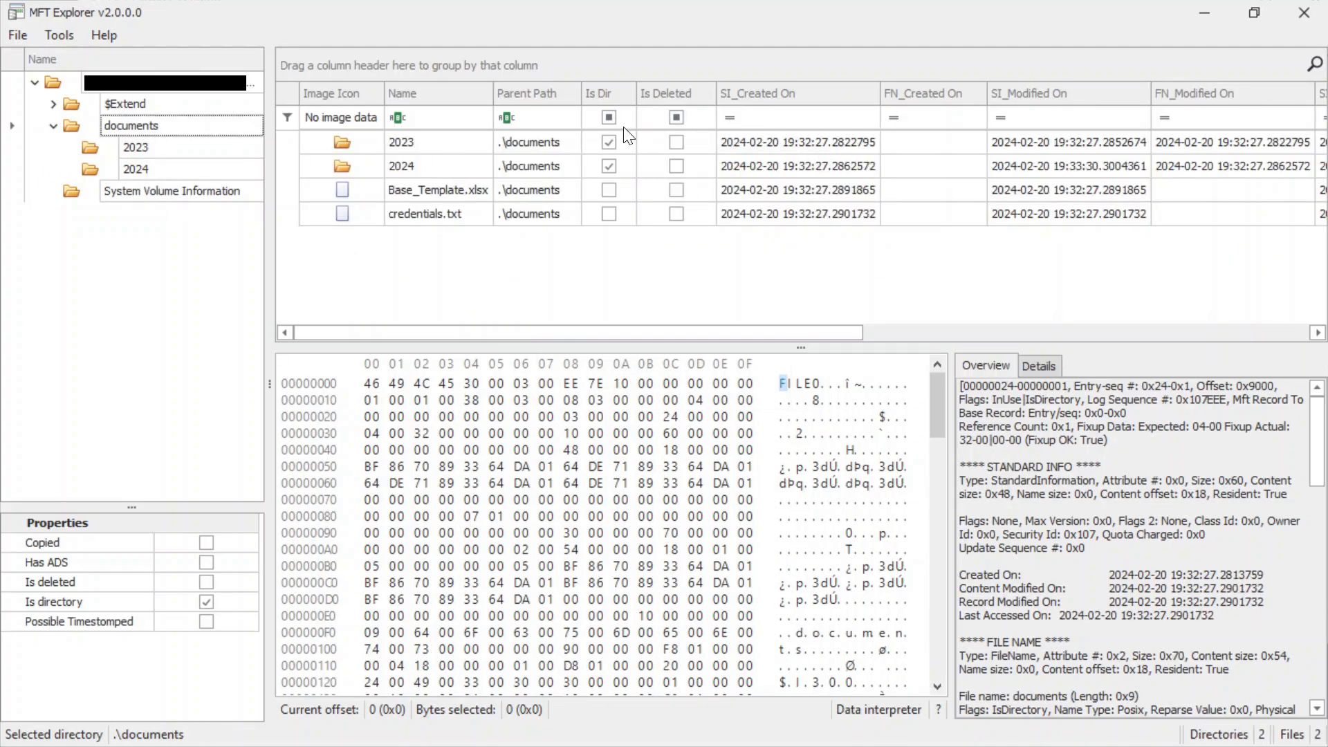
left_click(157, 153)
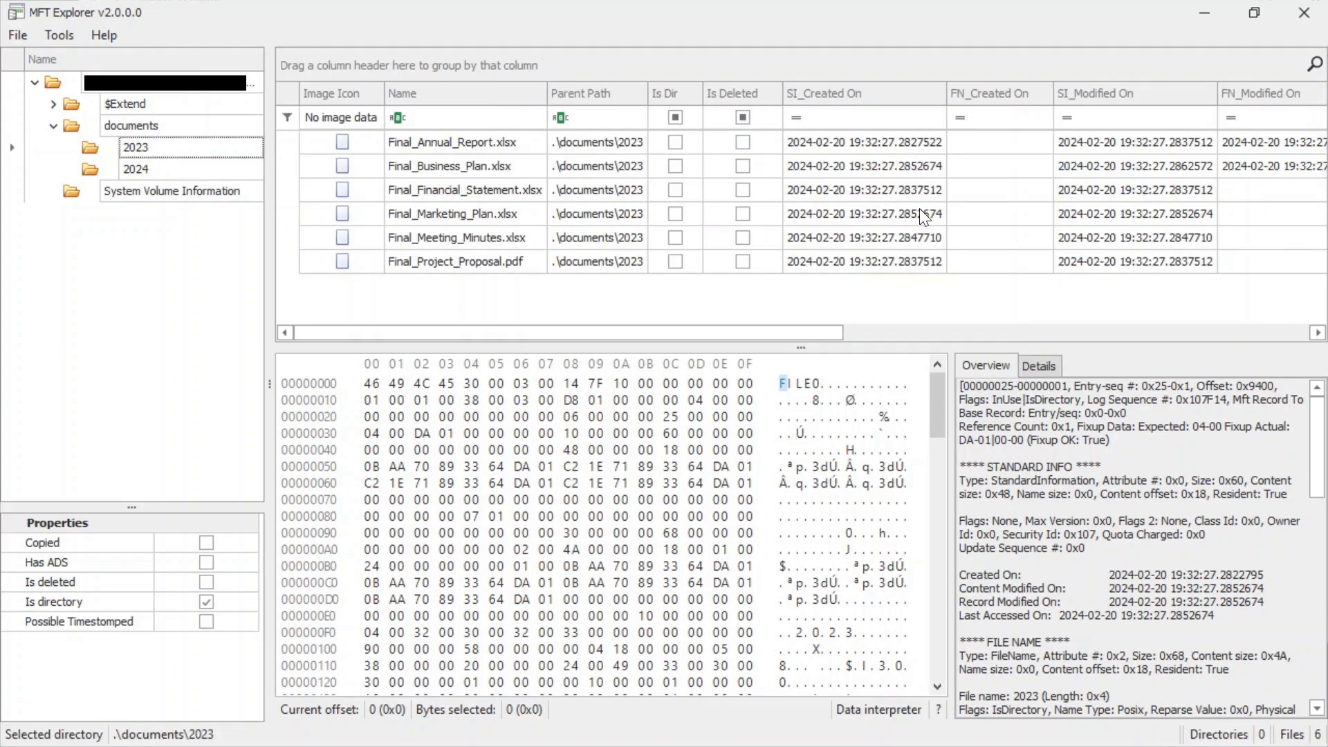
left_click(194, 170)
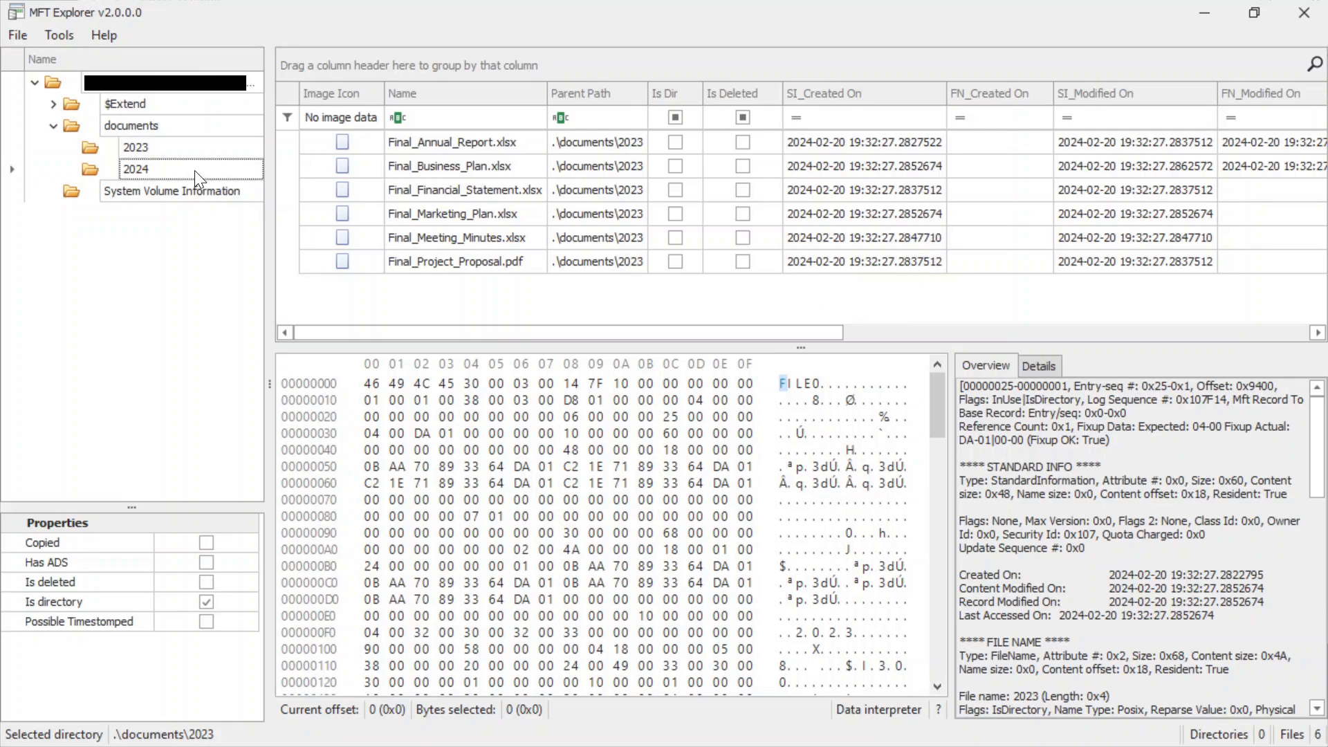
left_click(162, 125)
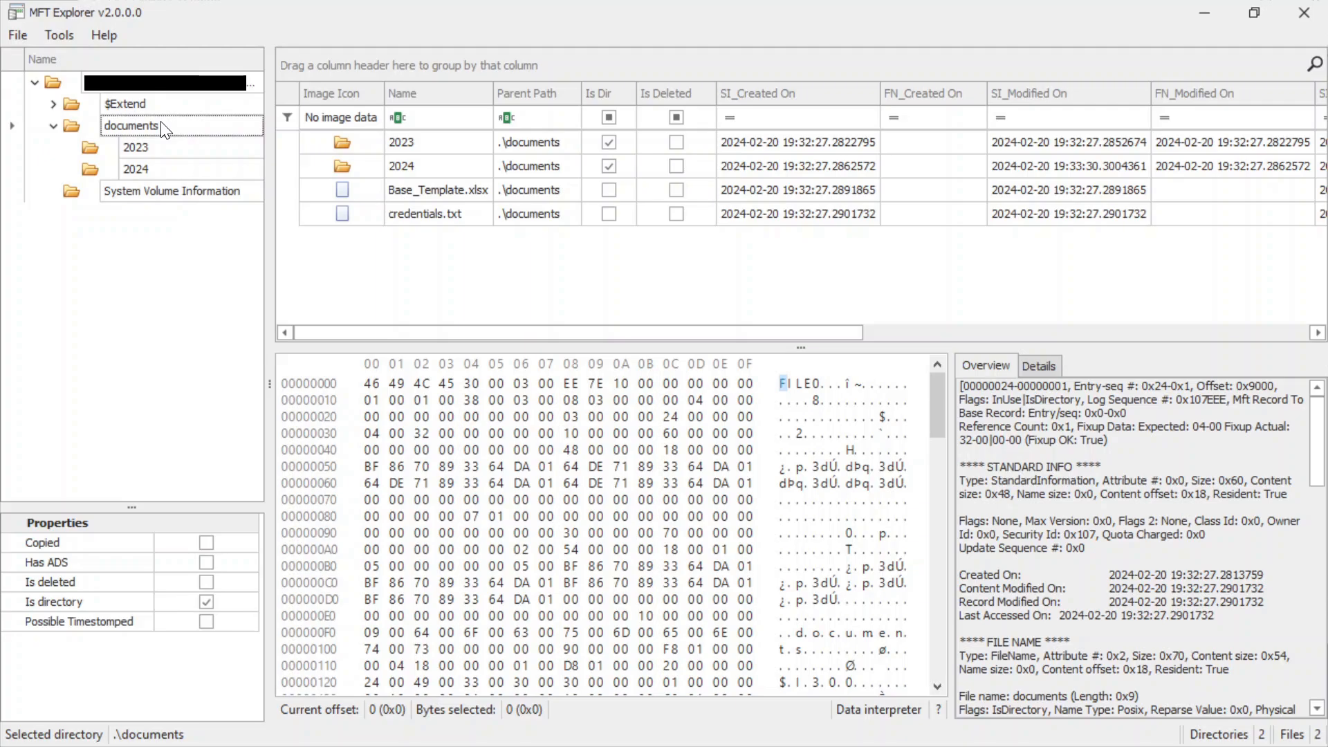
left_click(442, 144)
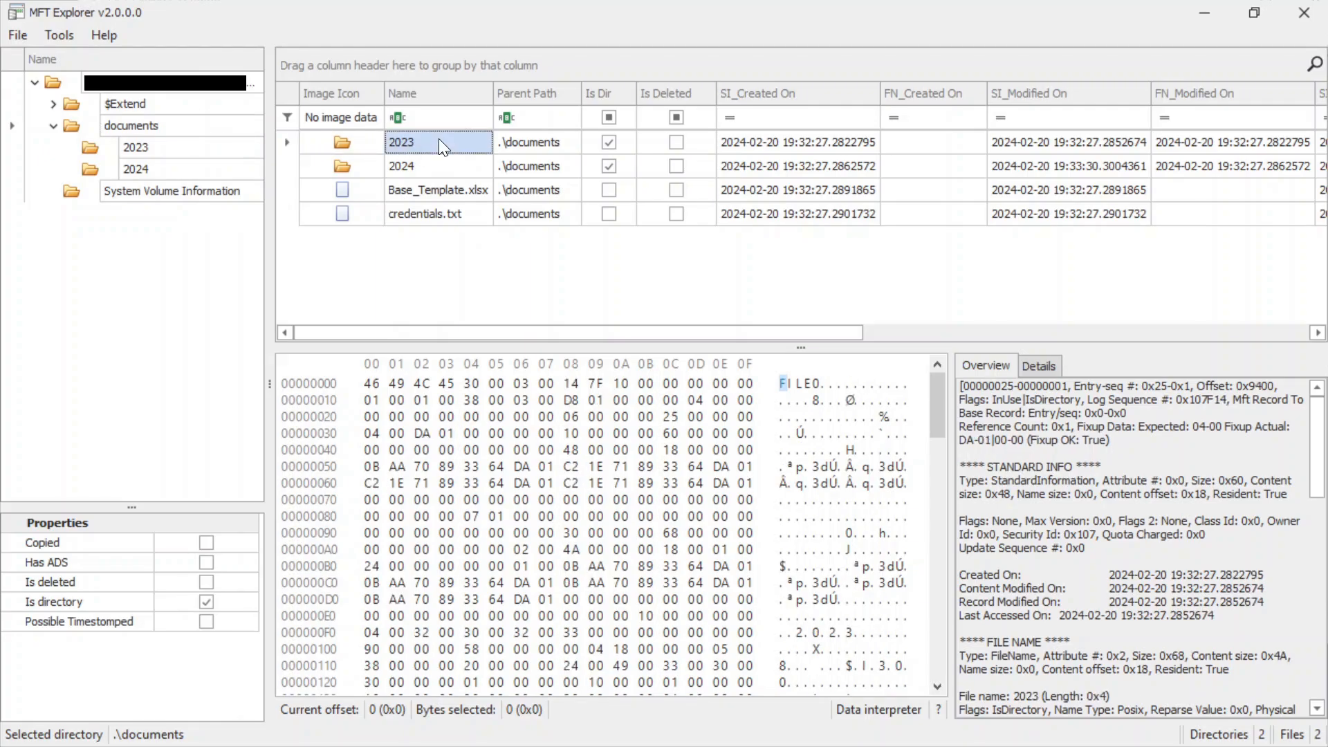
double_click(438, 142)
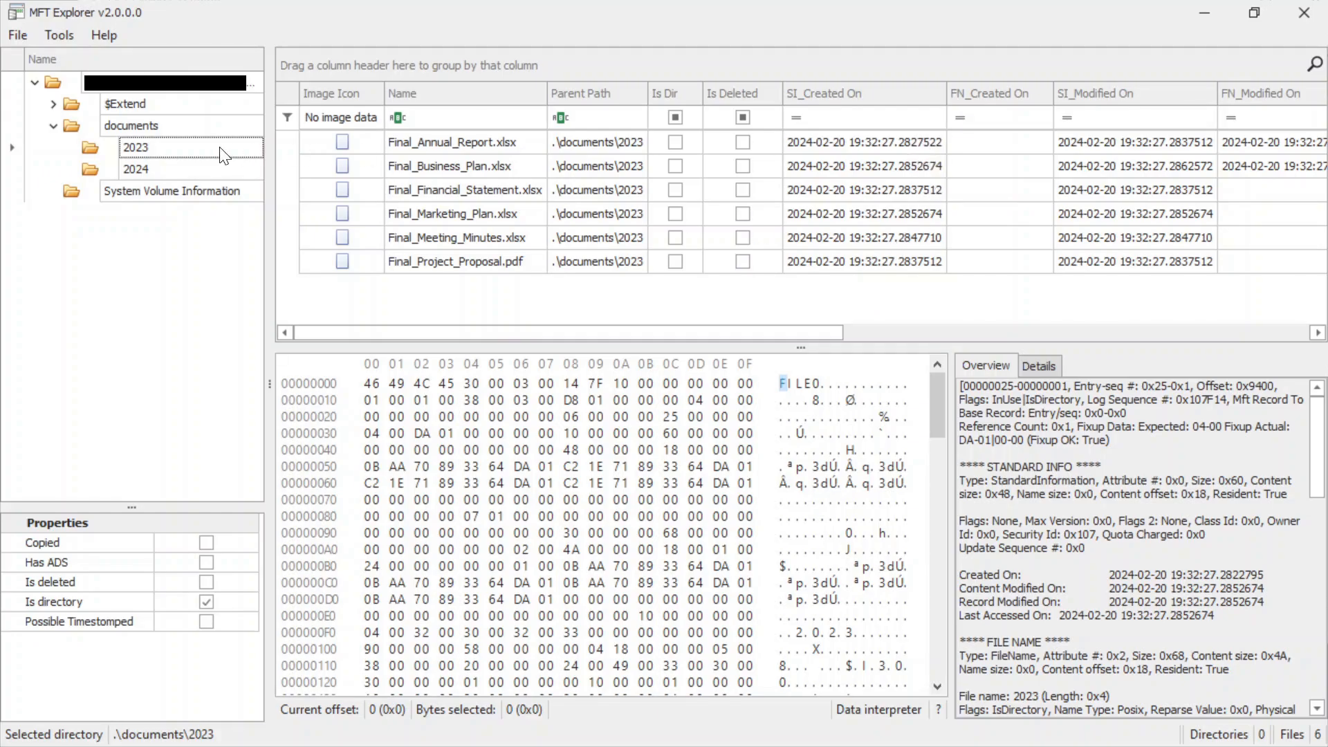
left_click(143, 171)
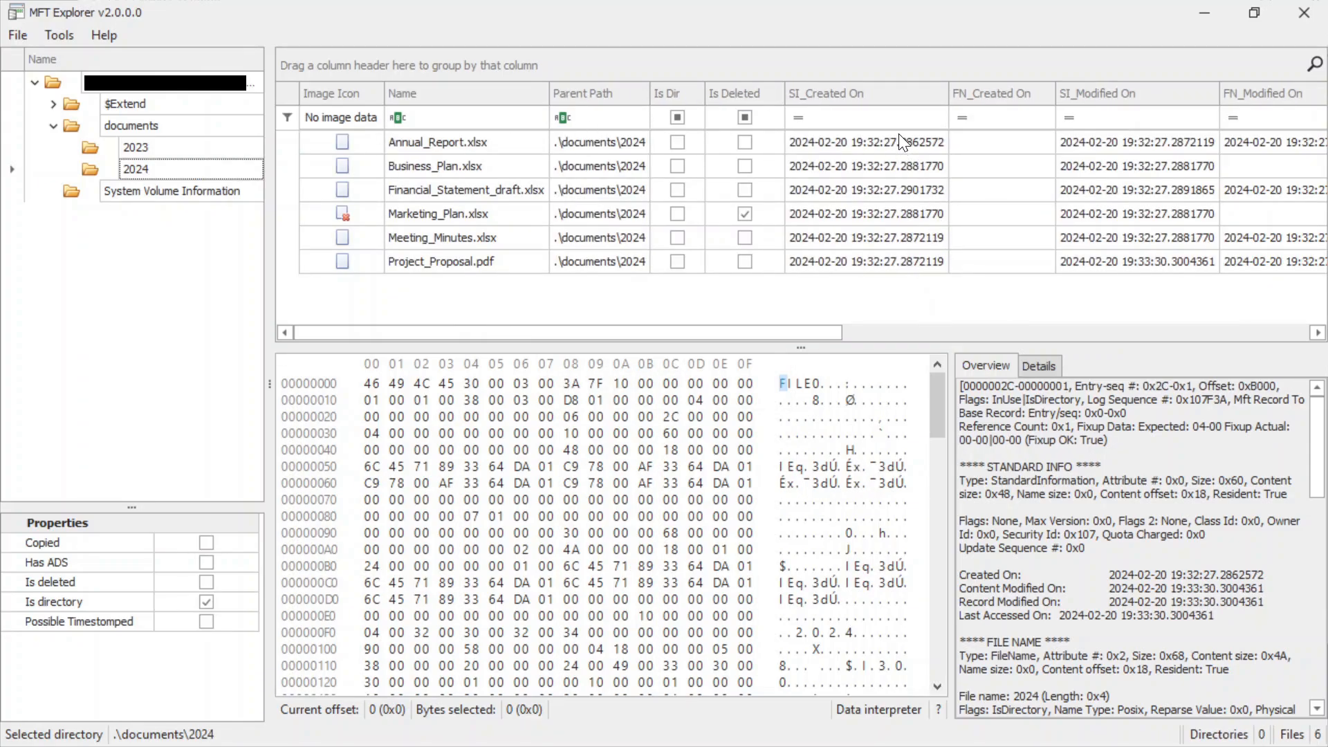
left_click(200, 146)
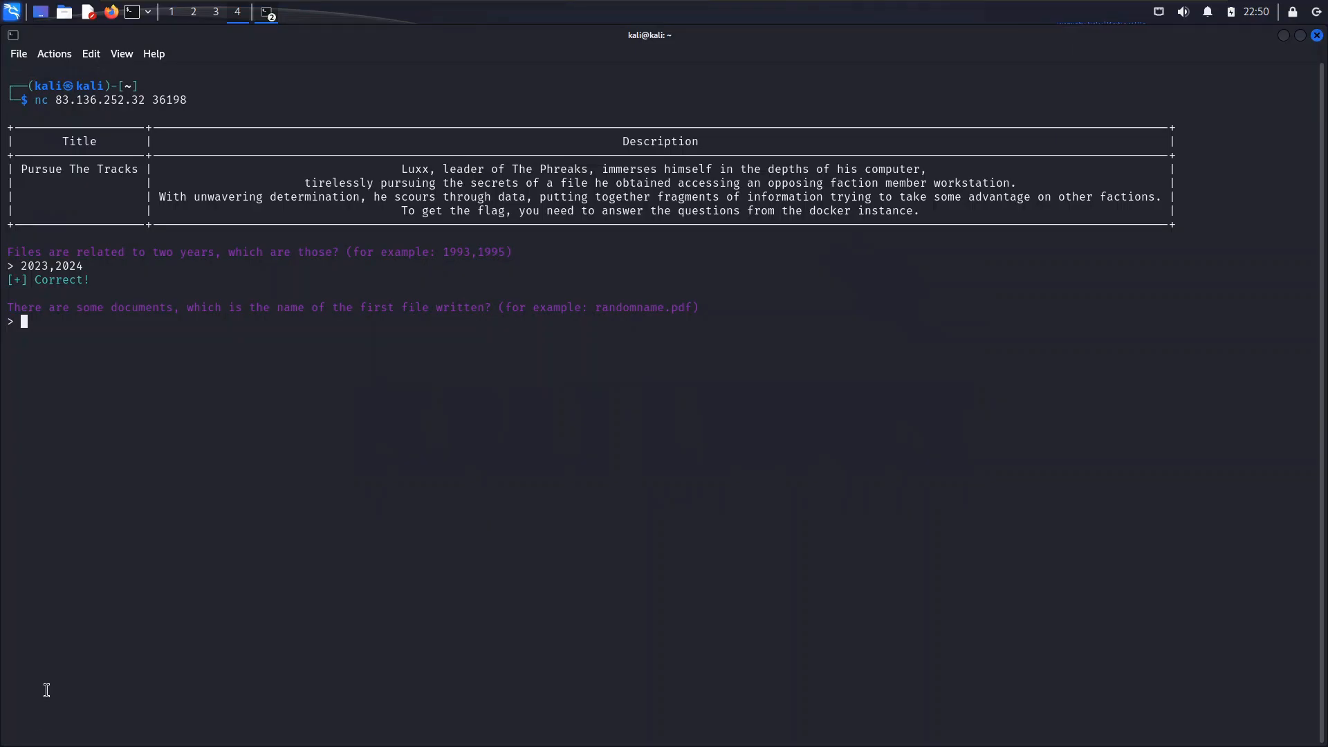
In the Kali terminal, answer the question about the first file written with Final_Annual_Report.xlsx.
type("Final_Annual_Report.xlsx")
key("Return")
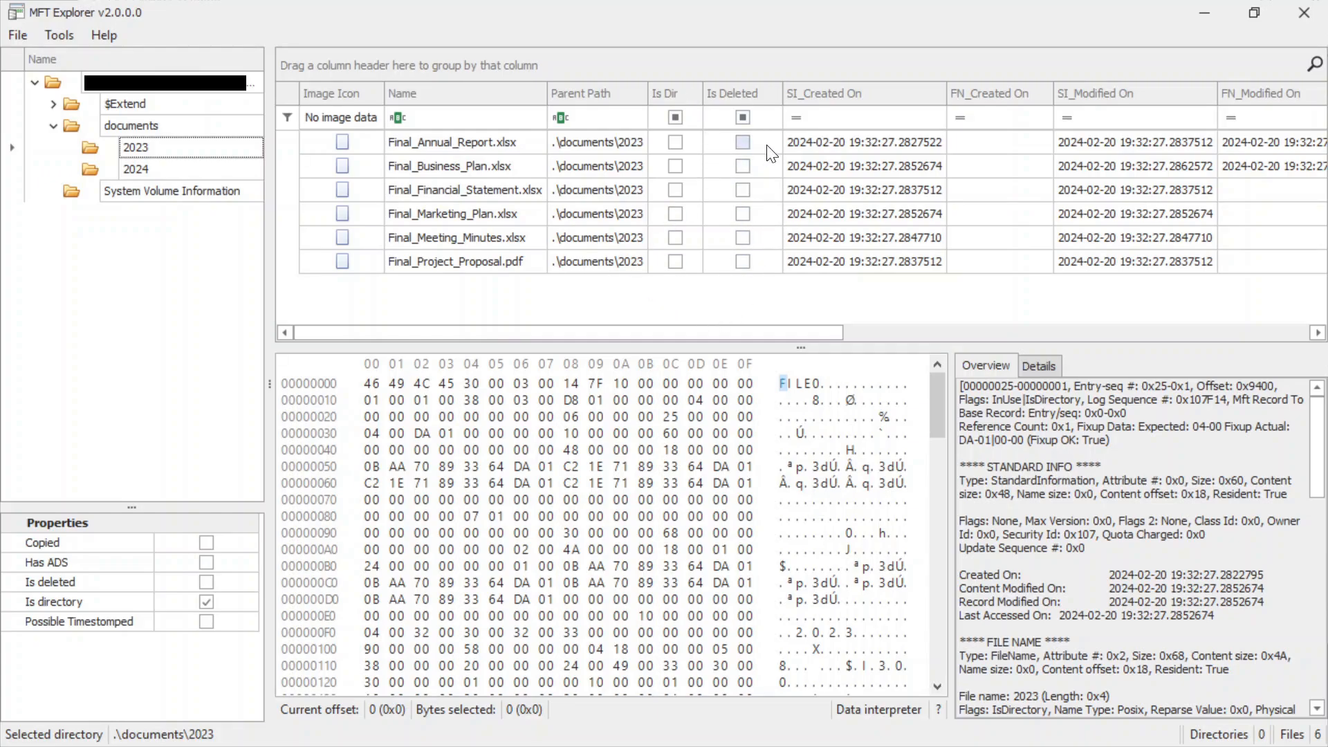
In MFT Explorer, check the Is Deleted column for the contents of the documents, 2023 and 2024 folders.
left_click(127, 129)
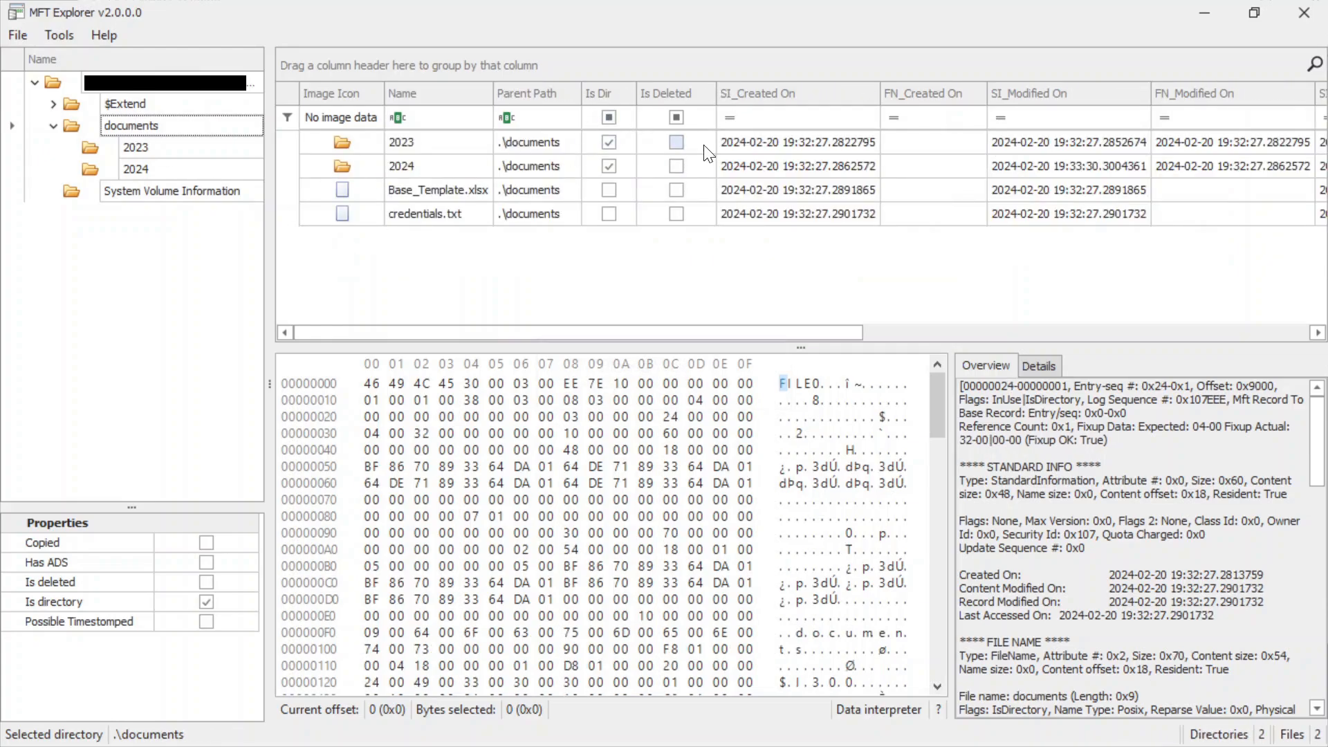
left_click(179, 150)
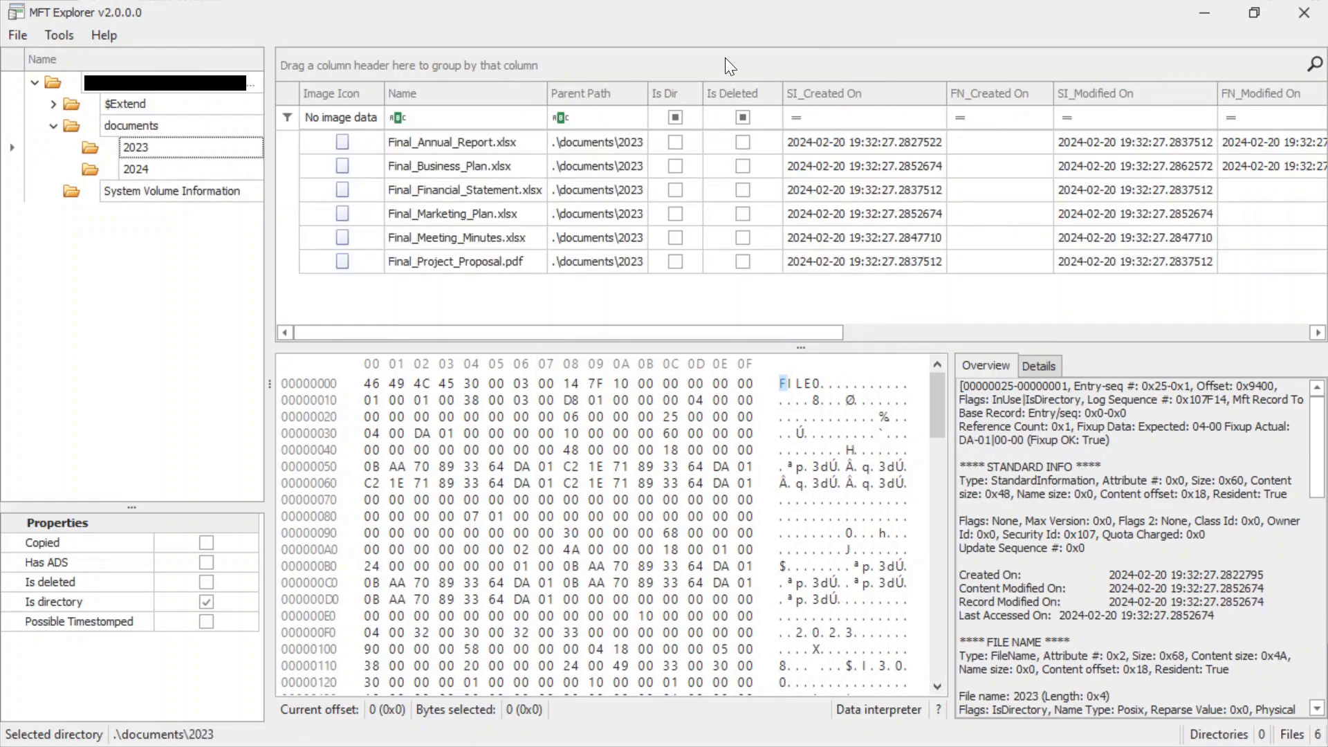
left_click(169, 169)
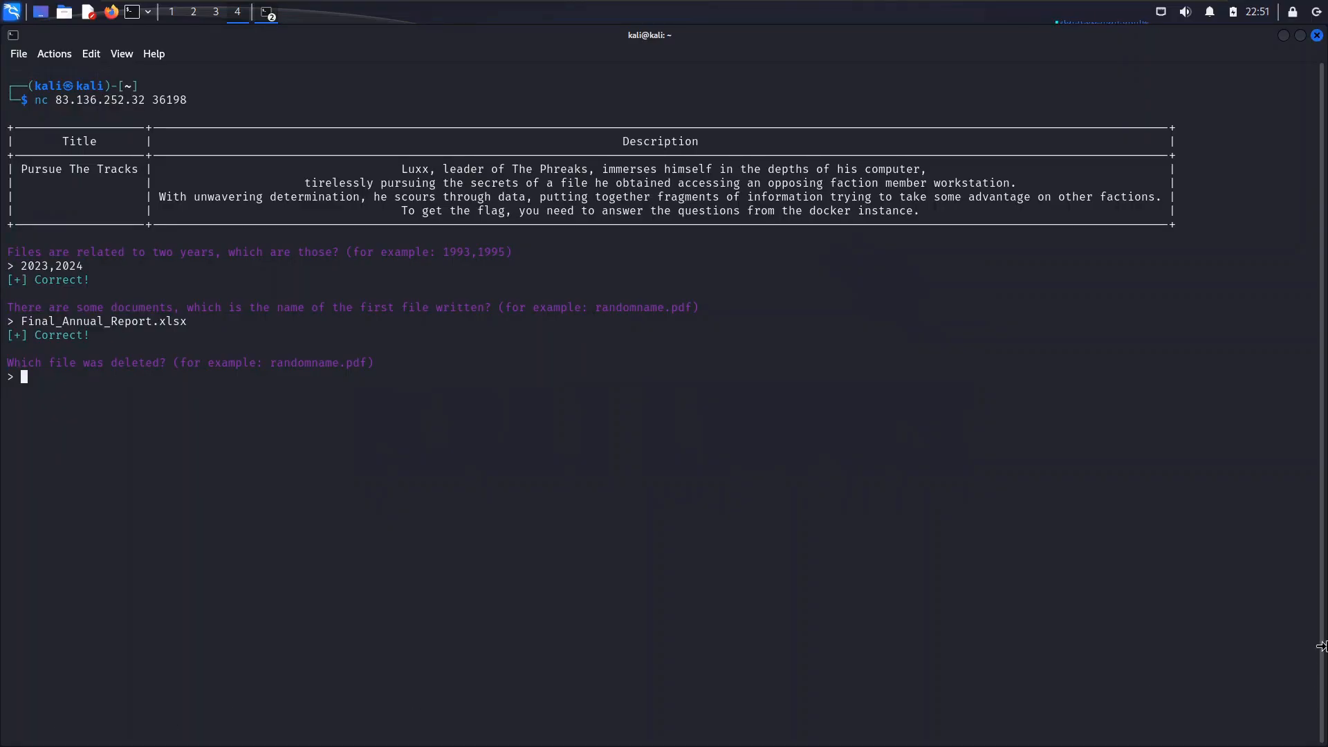
In the Kali terminal, answer the question about the deleted file with Marketing_Plan.xlsx.
type("MArl")
key("BackSpace")
key("BackSpace")
key("BackSpace")
type("arketing_Plan/")
key("BackSpace")
type(".xlsx")
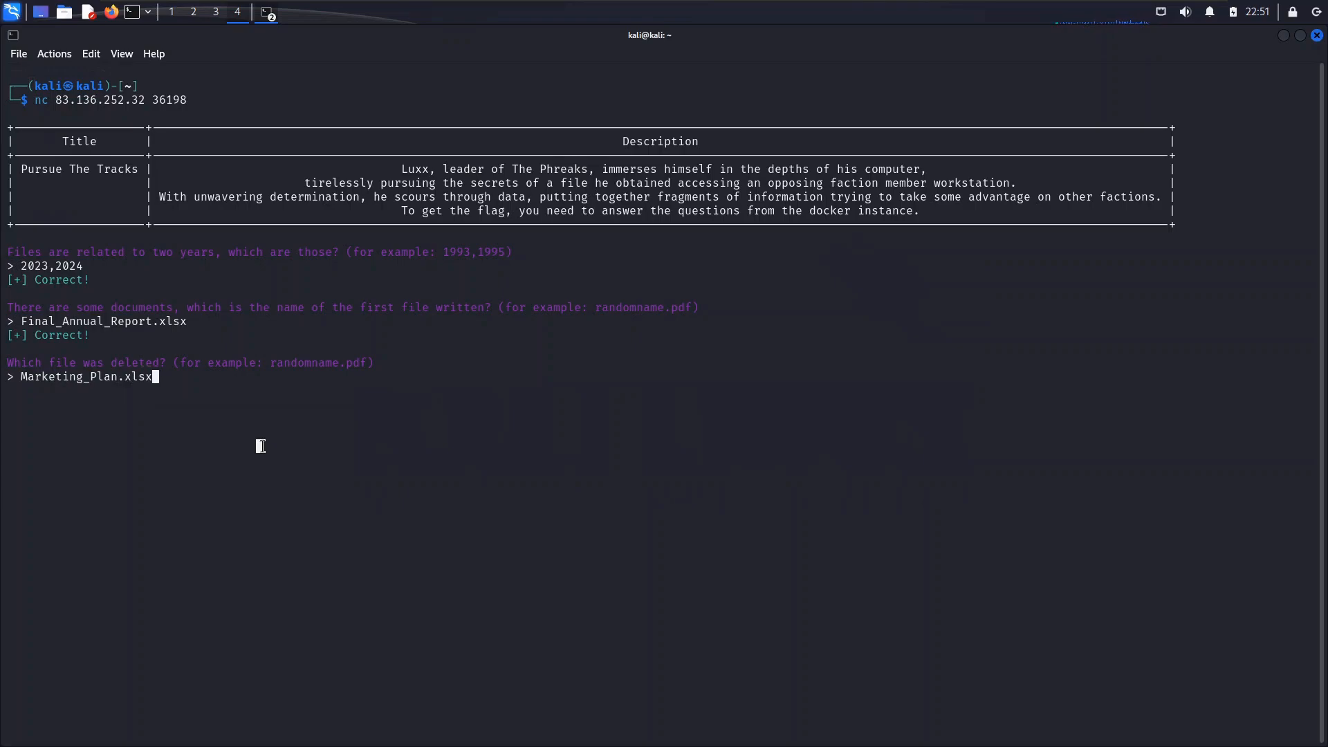
key("Return")
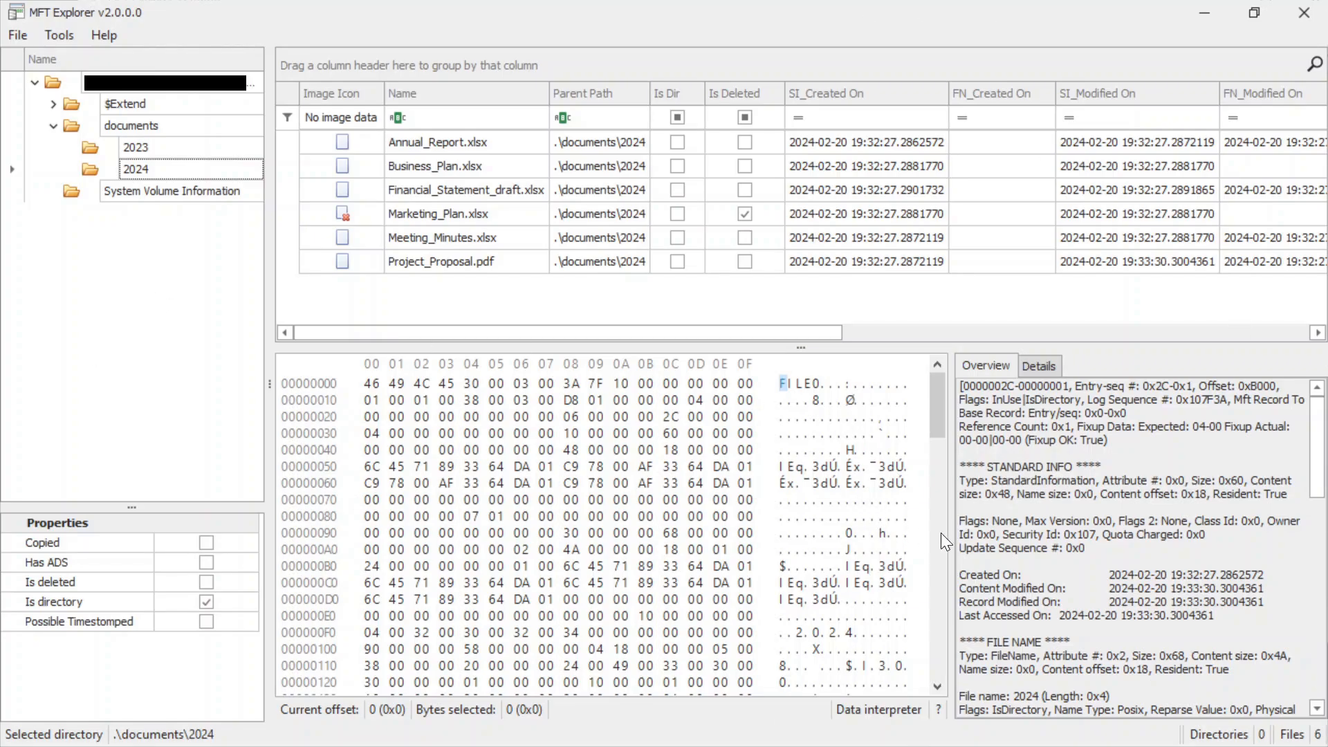
In MFT Explorer, examine the Standard Info flags of the 2024 folder and of credentials.txt and Base_Template.xlsx in the documents folder.
left_click_drag(961, 520, 1125, 556)
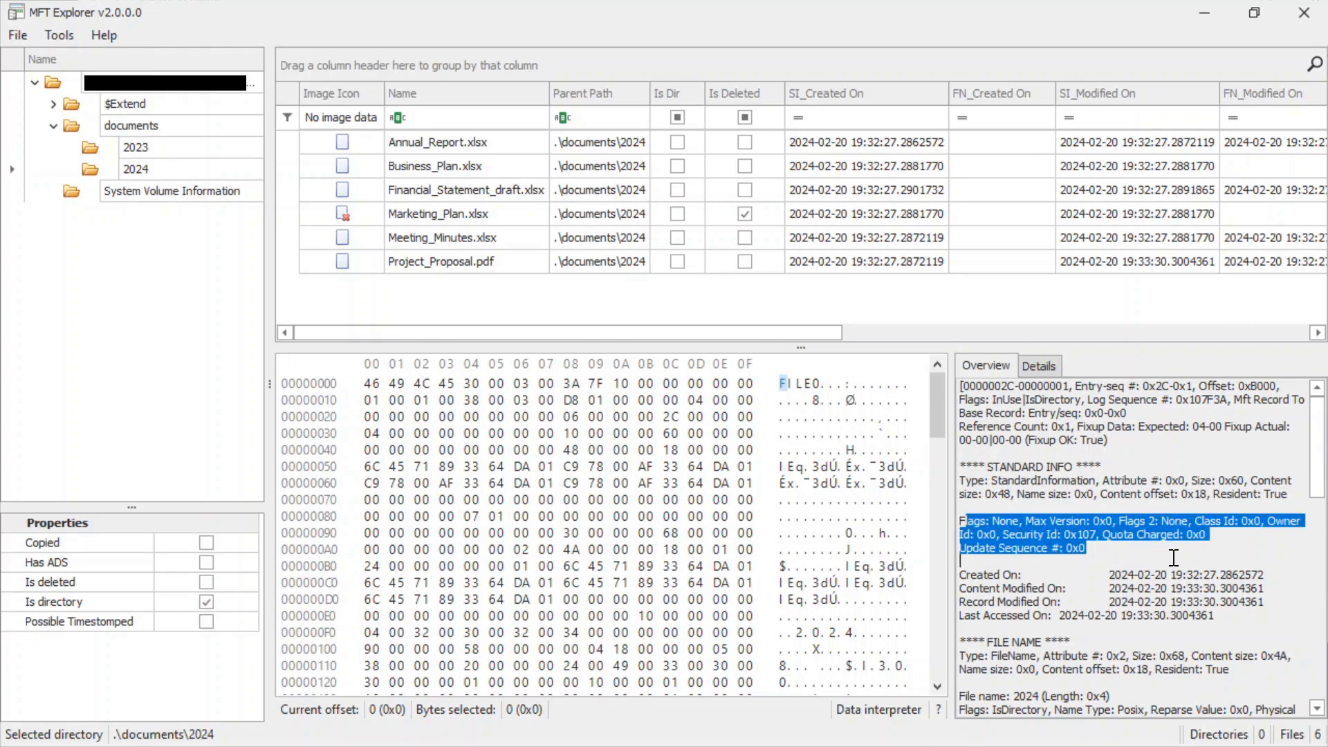
left_click(1025, 522)
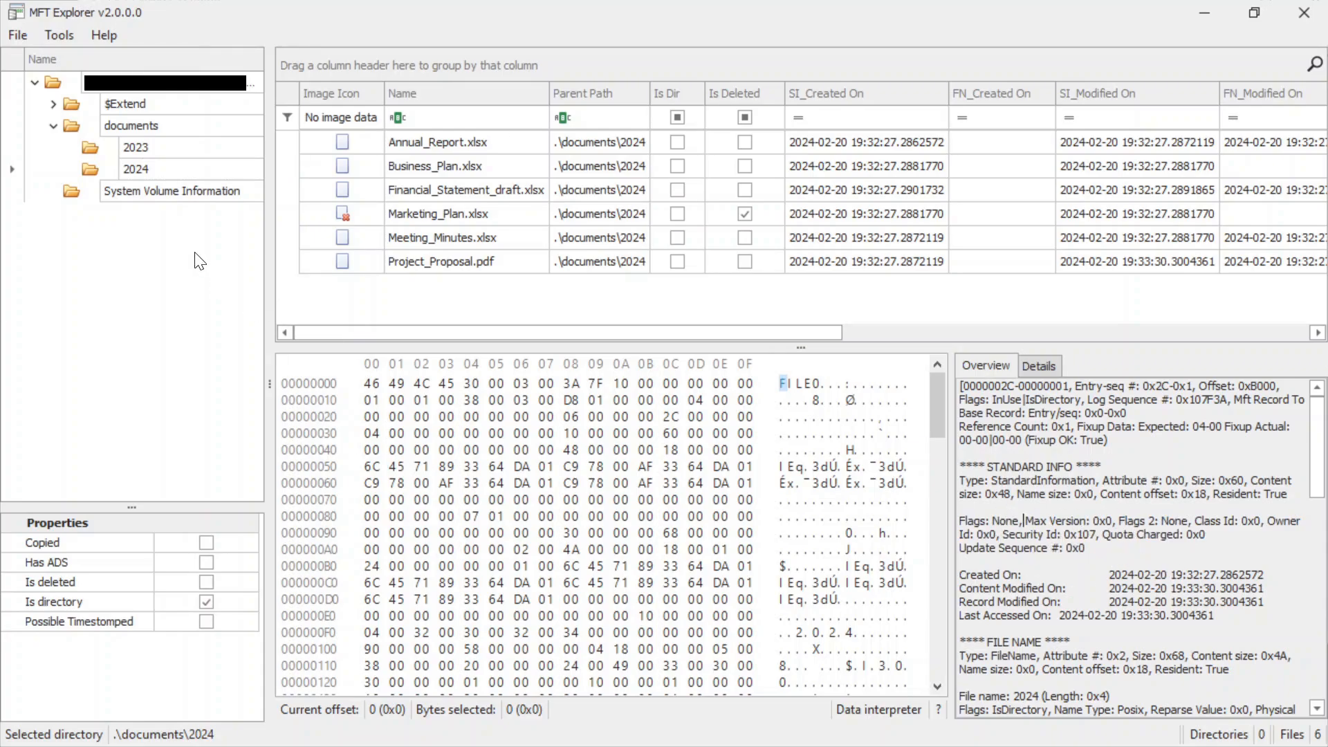
left_click(124, 124)
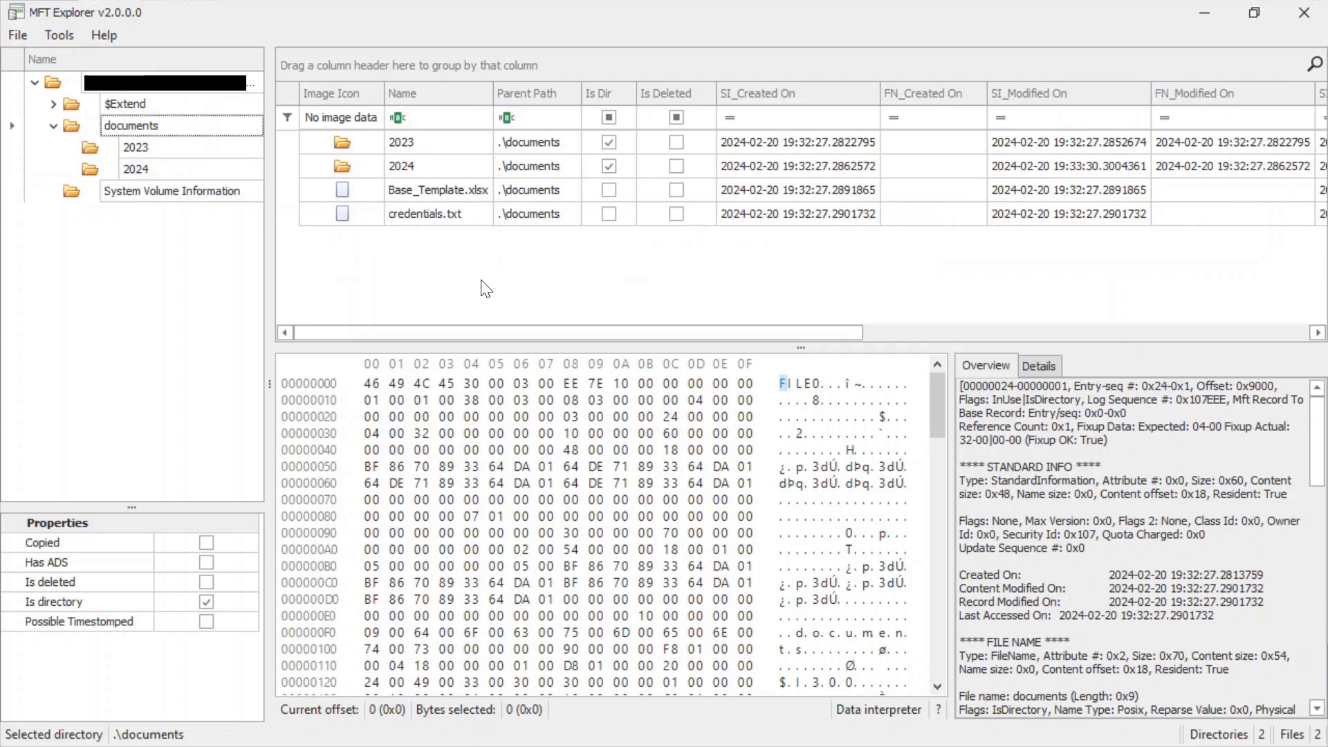
left_click(421, 213)
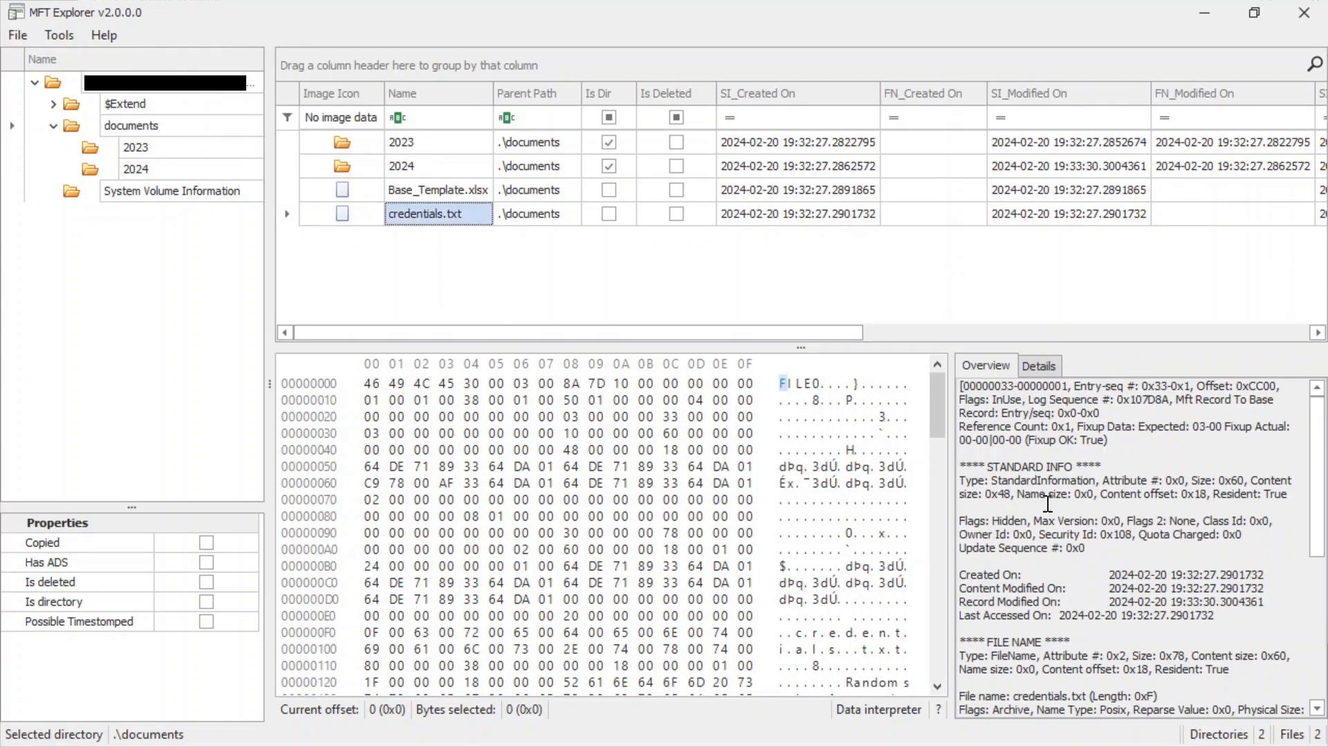
left_click_drag(985, 520, 1035, 521)
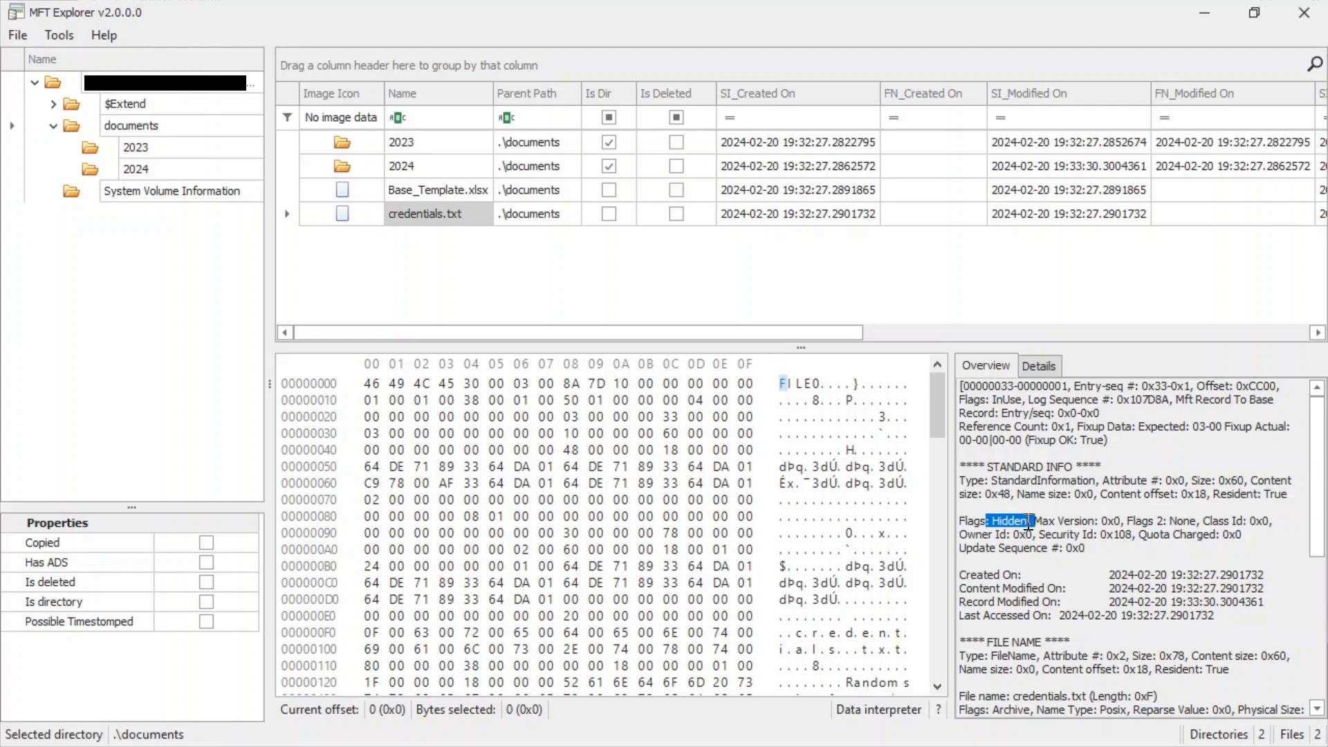
left_click(417, 188)
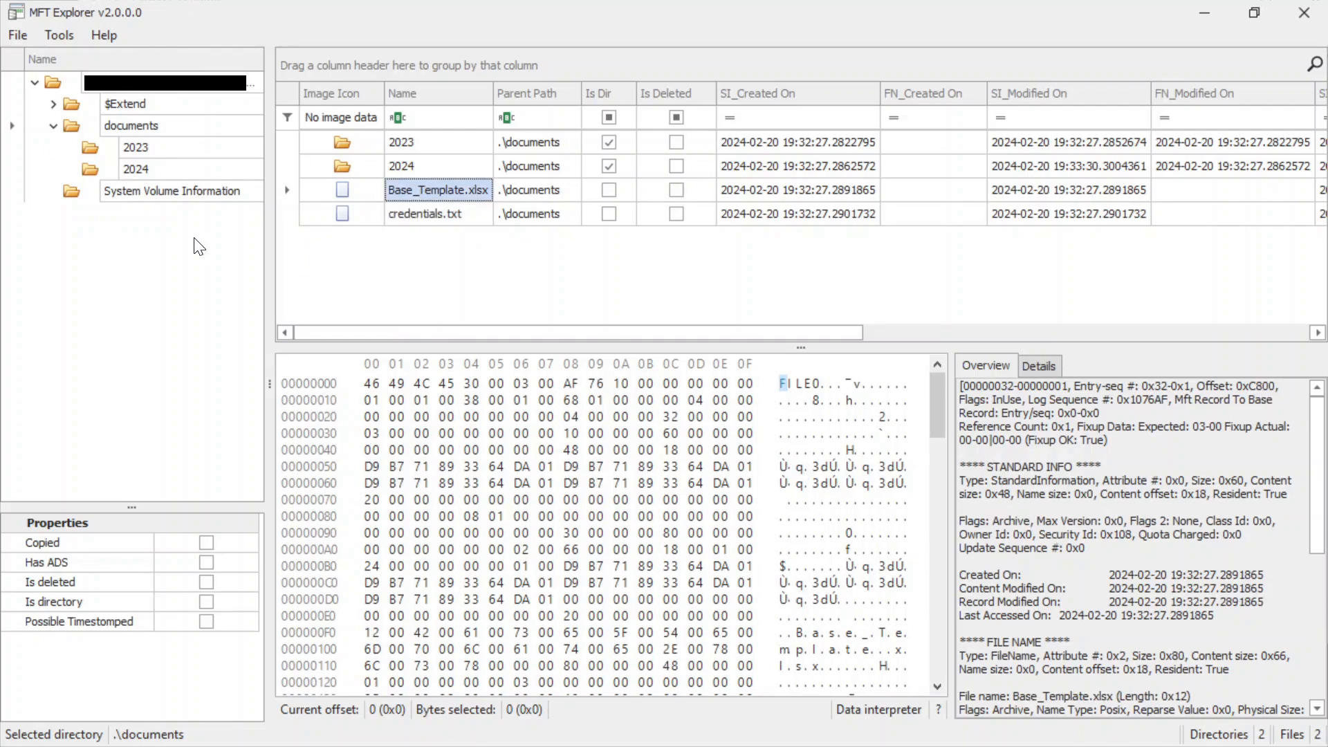
In MFT Explorer, examine the Standard Info flags of each file in the 2023 folder for a Hidden attribute.
left_click(151, 151)
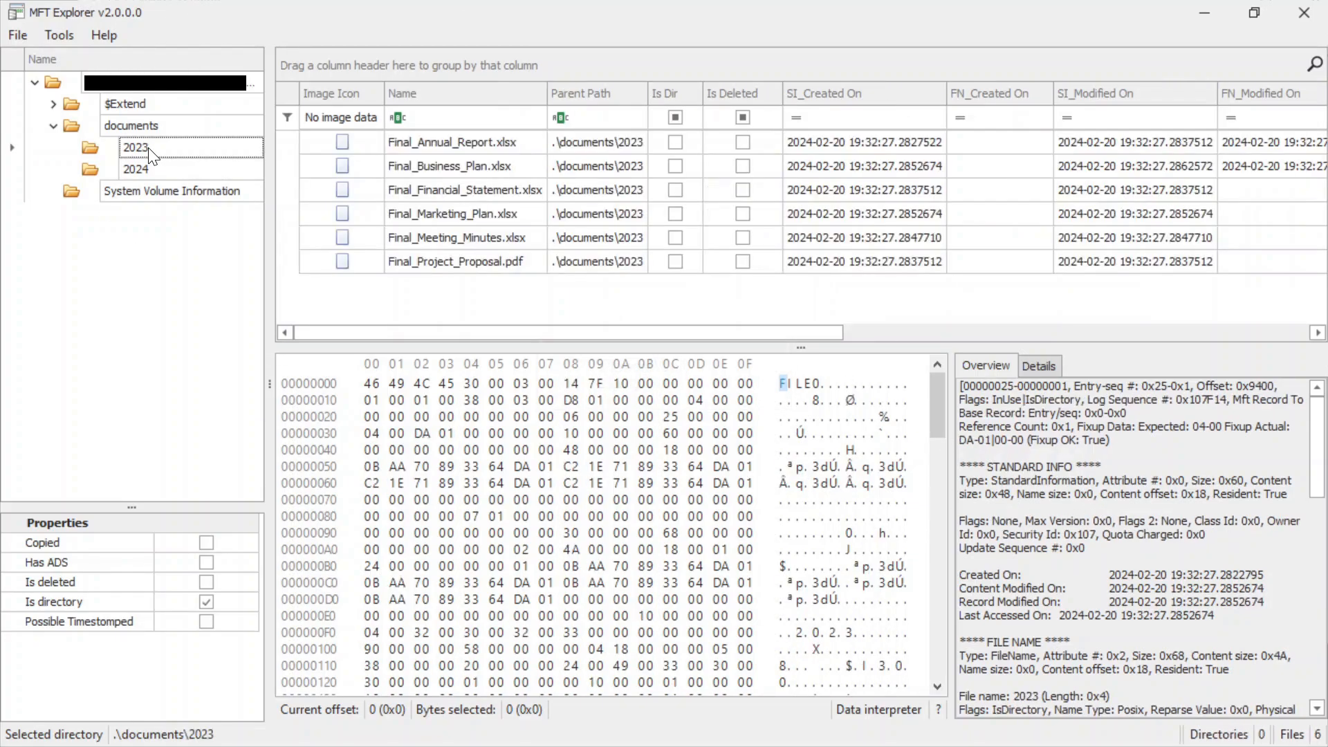
left_click(409, 143)
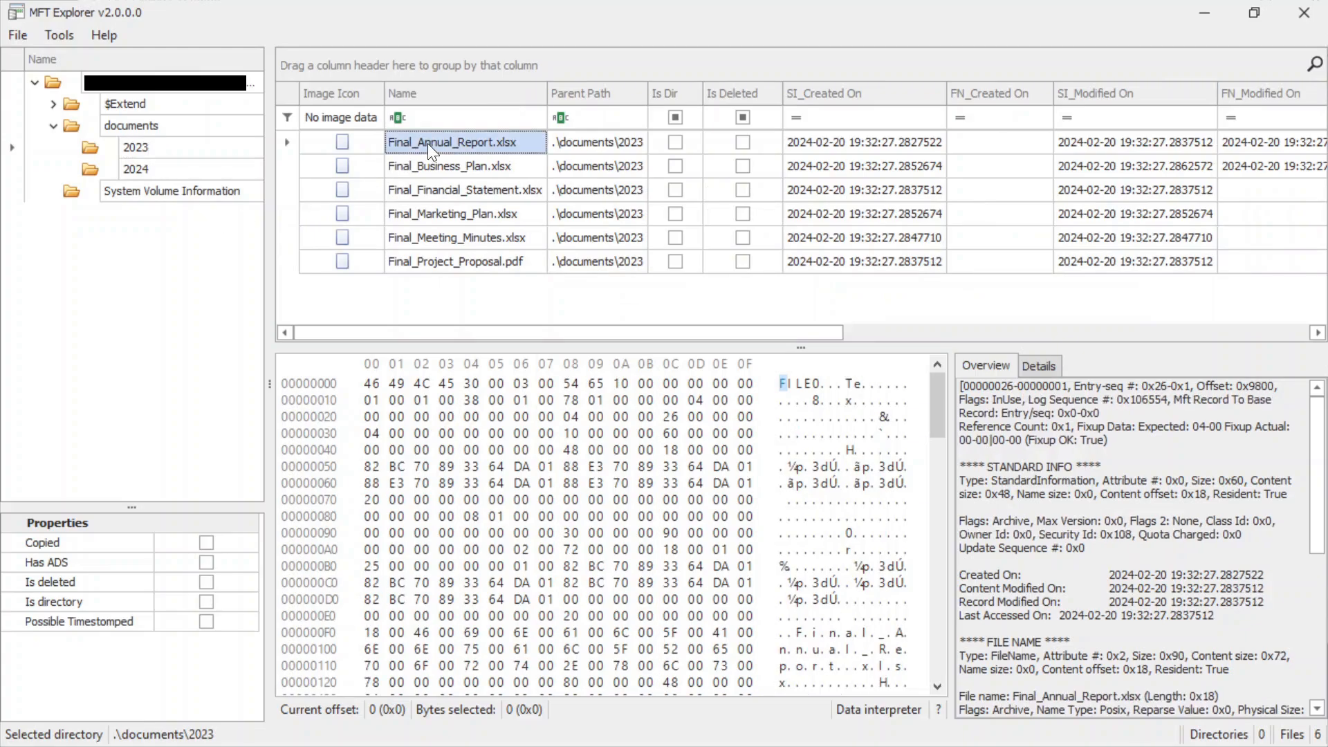
left_click(490, 165)
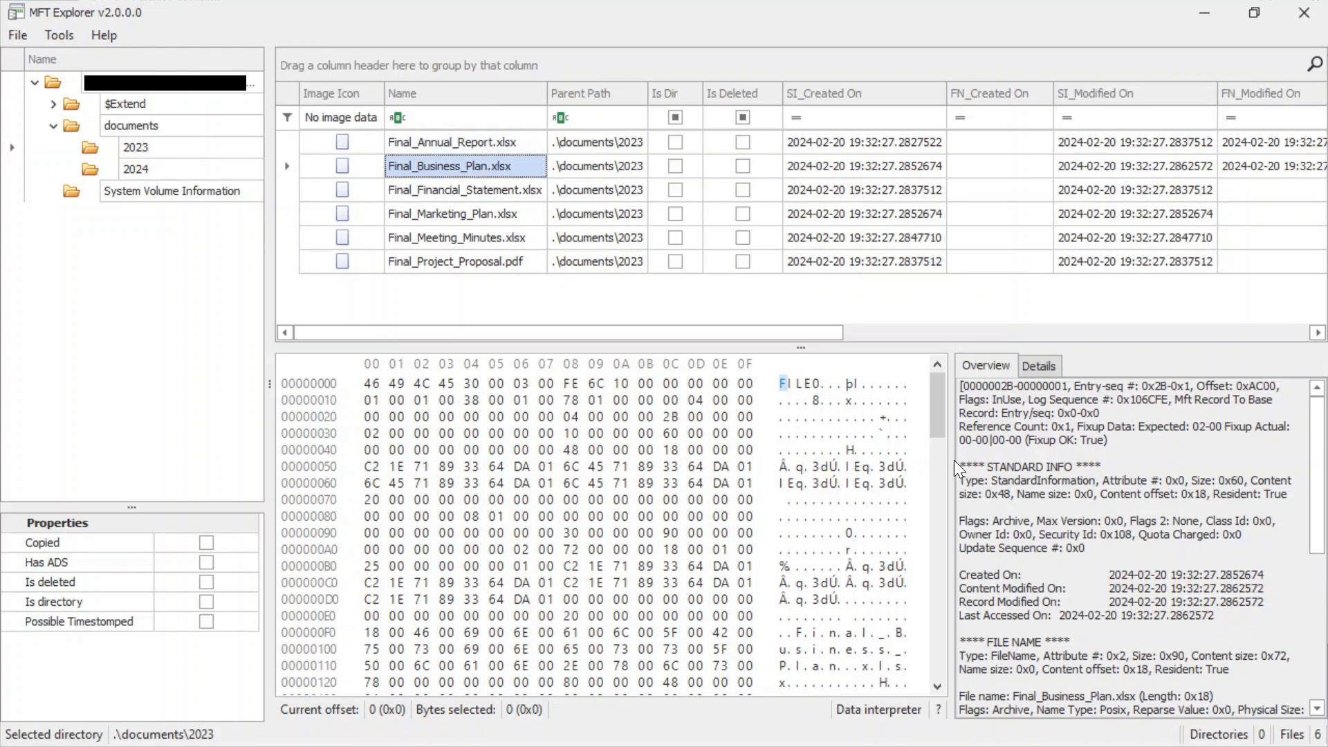
left_click(417, 193)
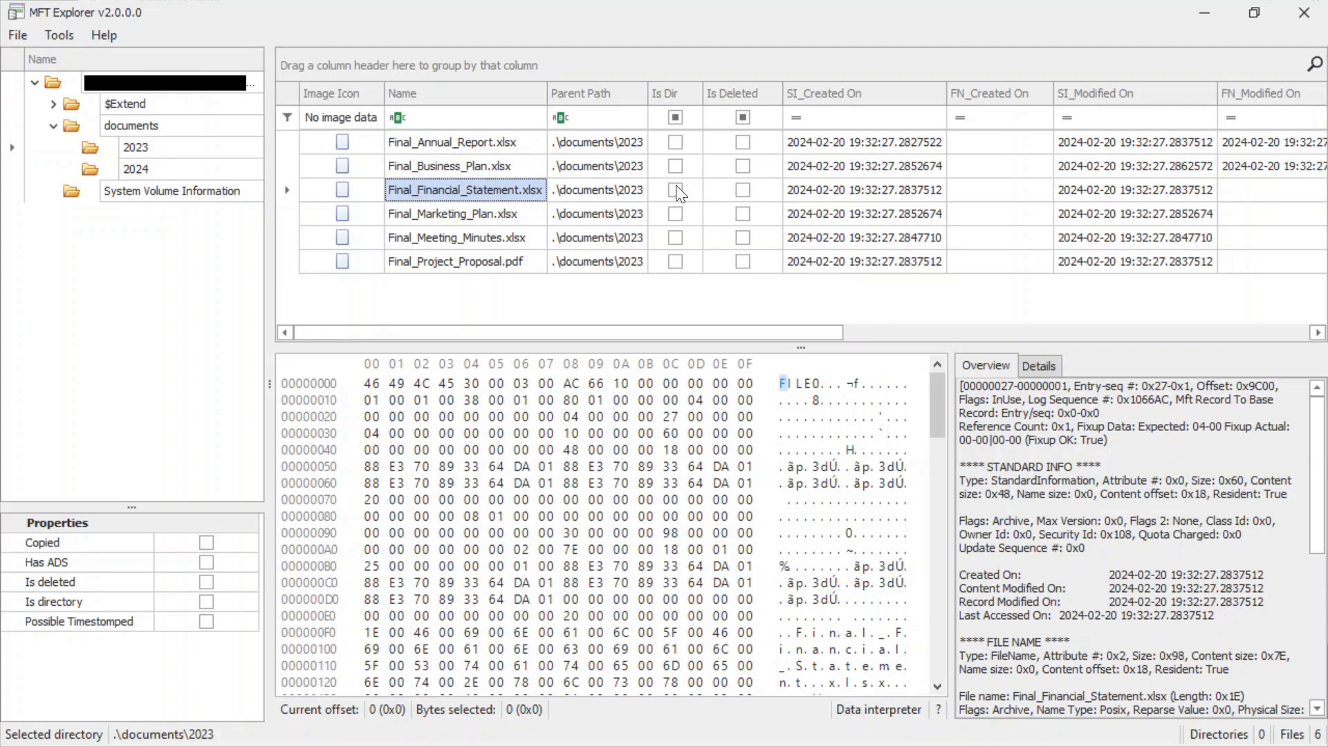
left_click(502, 213)
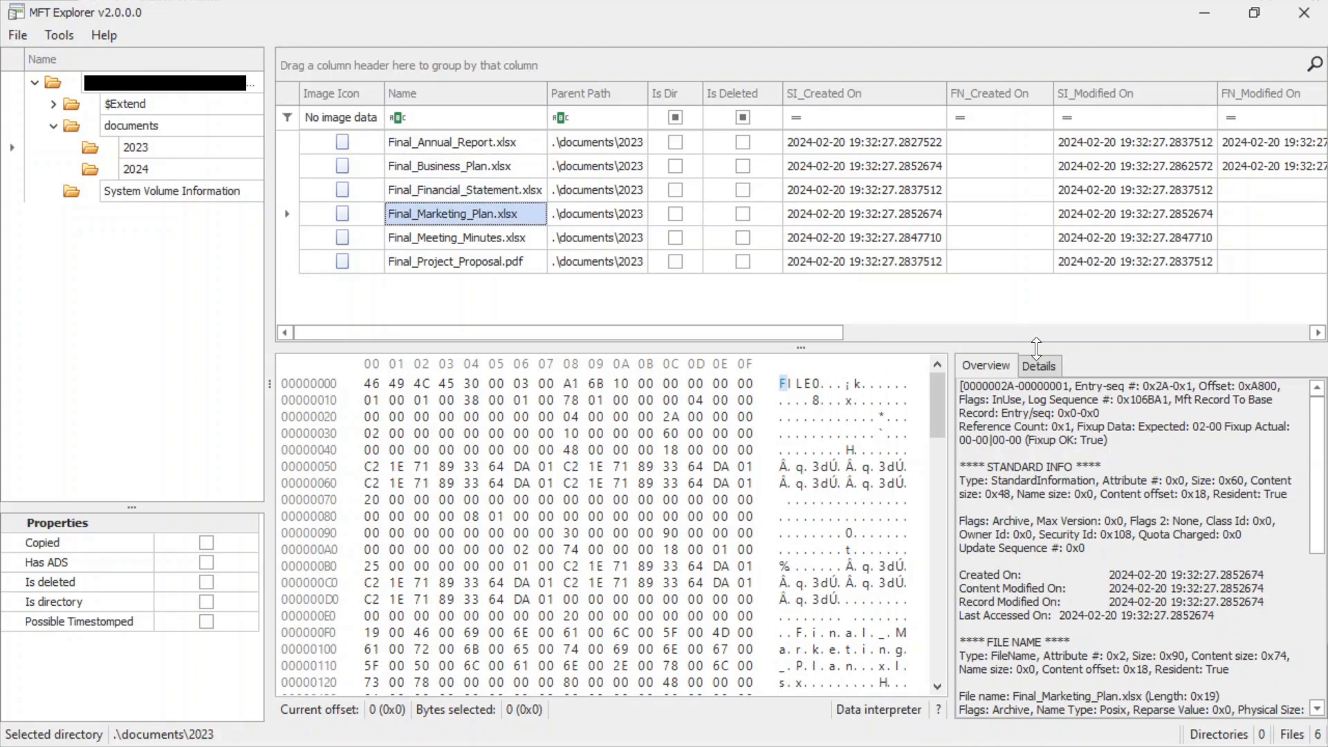
left_click(486, 239)
left_click(423, 266)
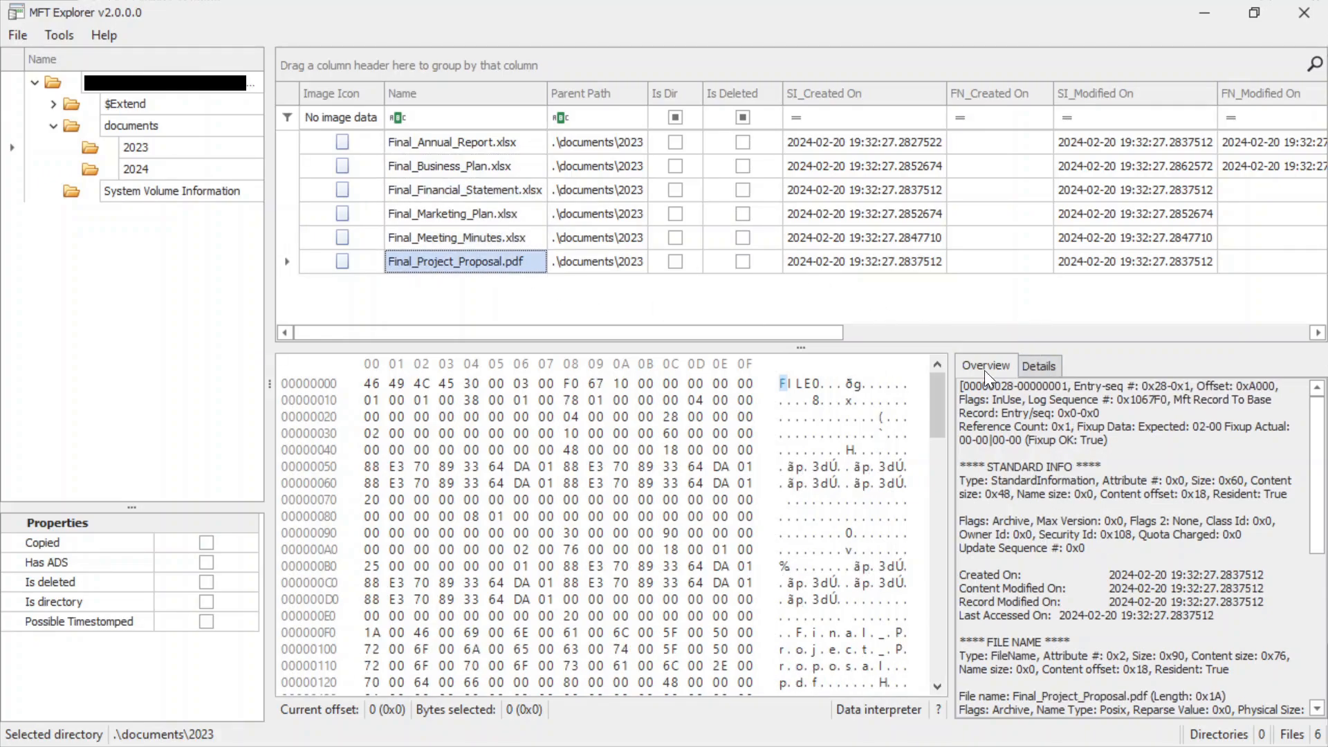
Examine the Standard Info flags of each file in the 2024 folder for a Hidden attribute.
left_click(133, 170)
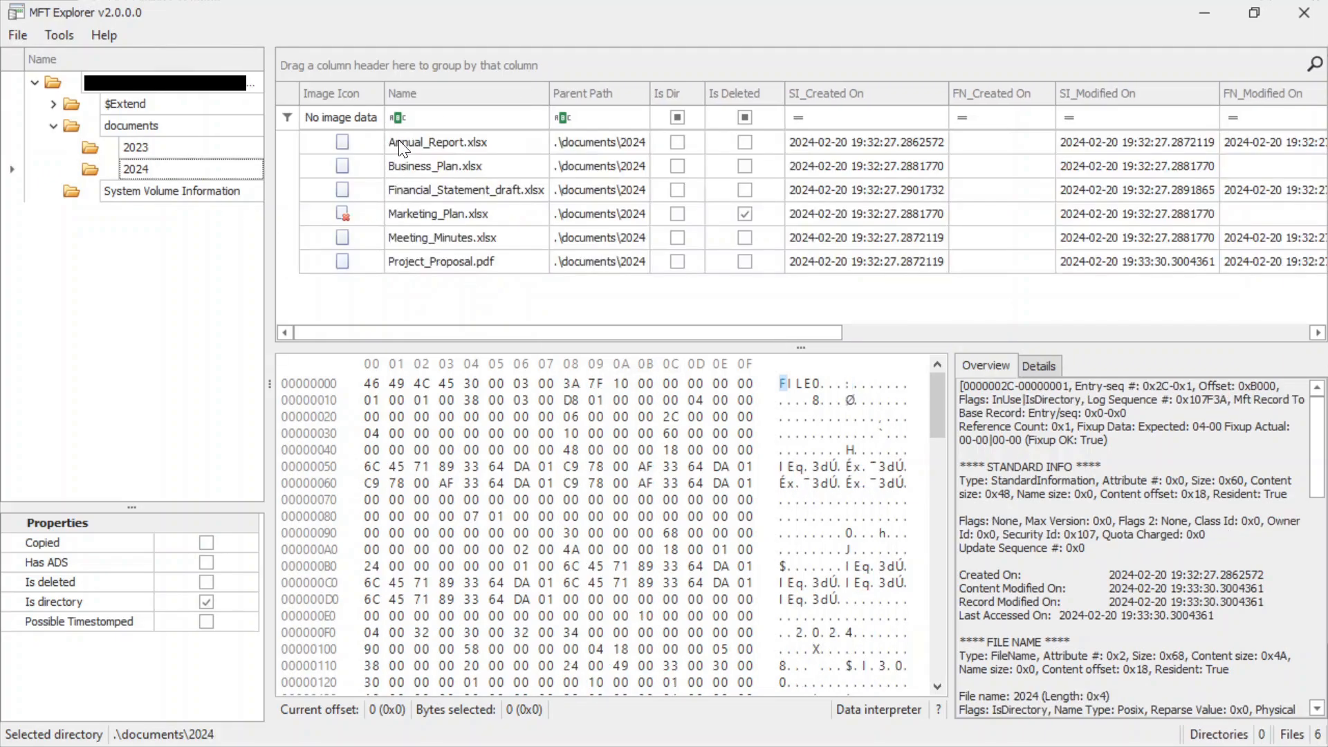
left_click(398, 140)
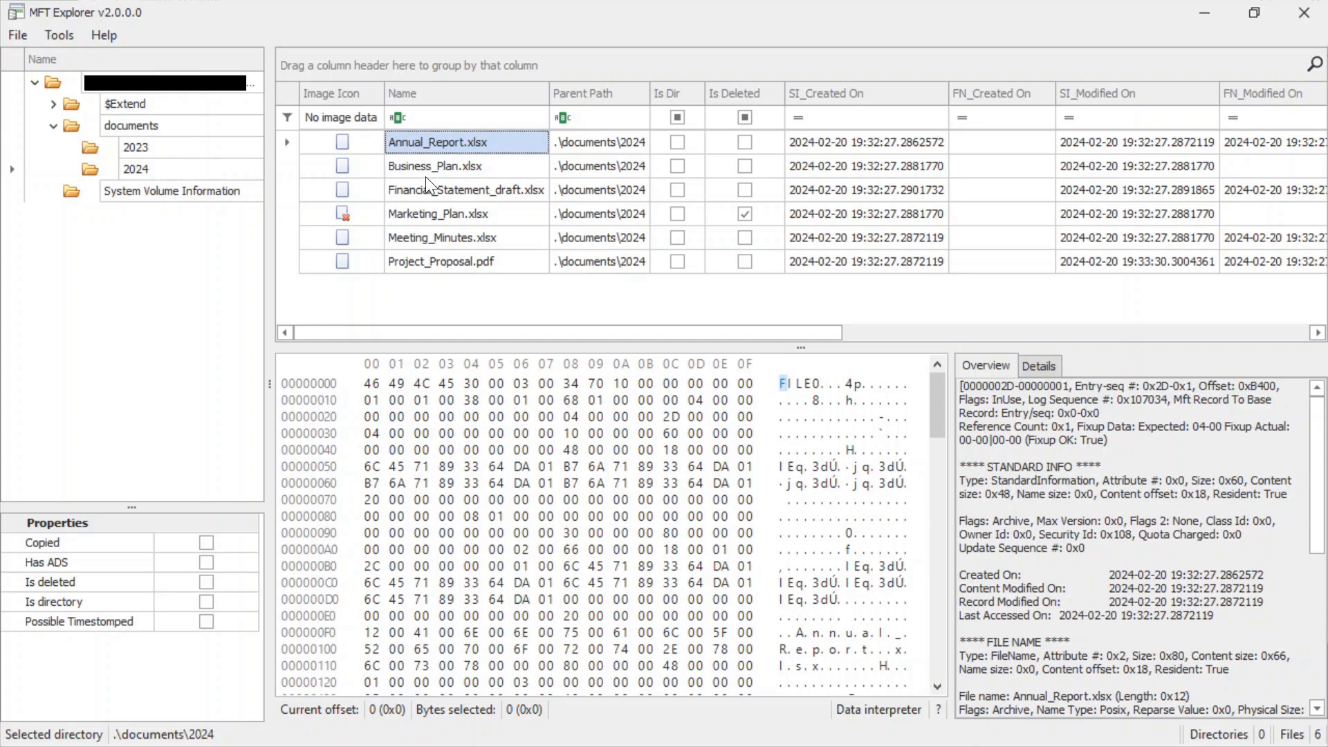
left_click(416, 165)
left_click(430, 192)
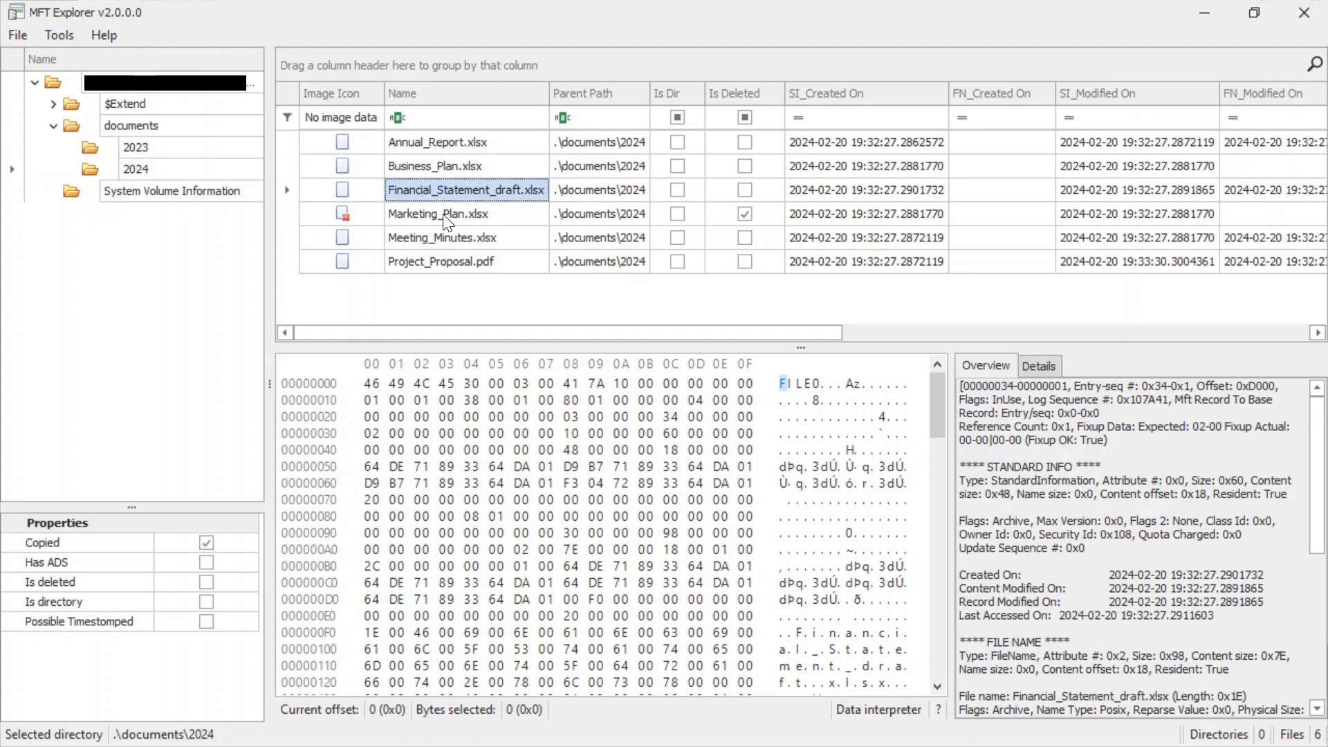
left_click(443, 216)
left_click(450, 242)
left_click(451, 260)
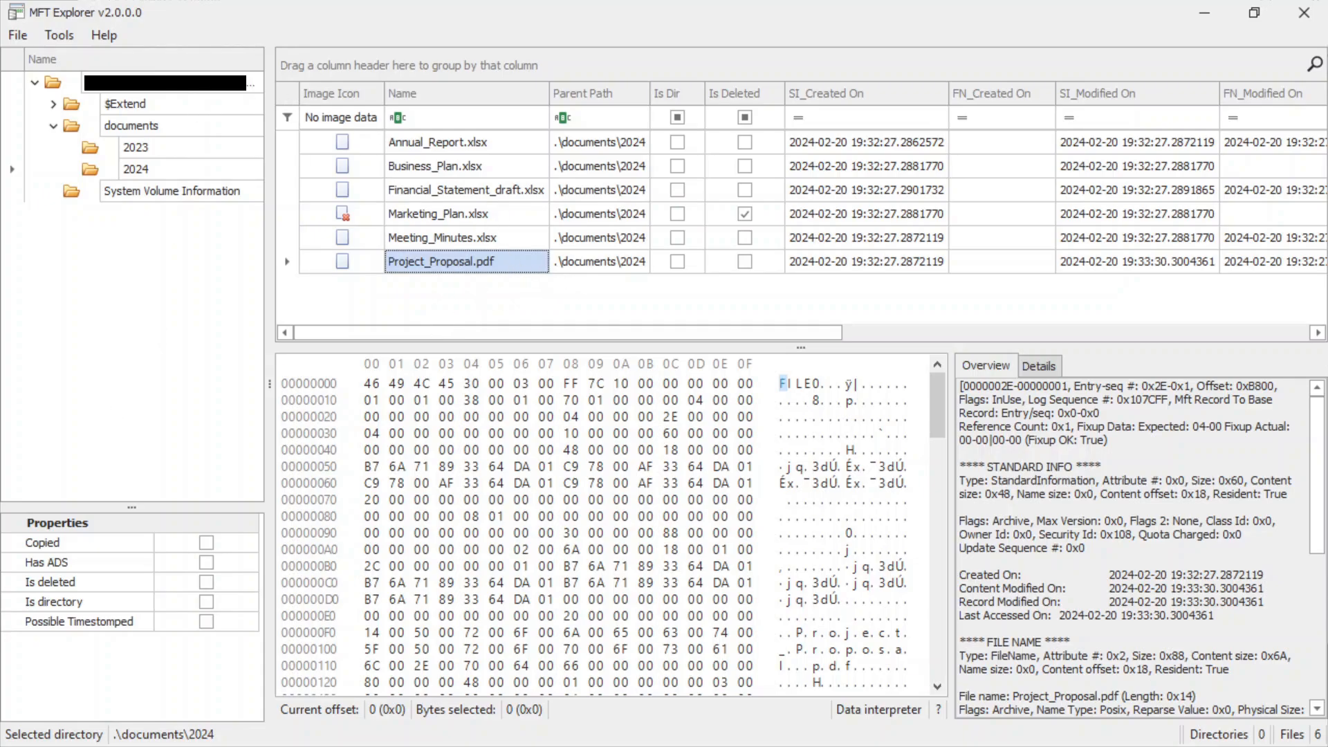
In the Kali terminal, answer the question about how many files were set in Hidden mode with 1.
key("alt+Tab")
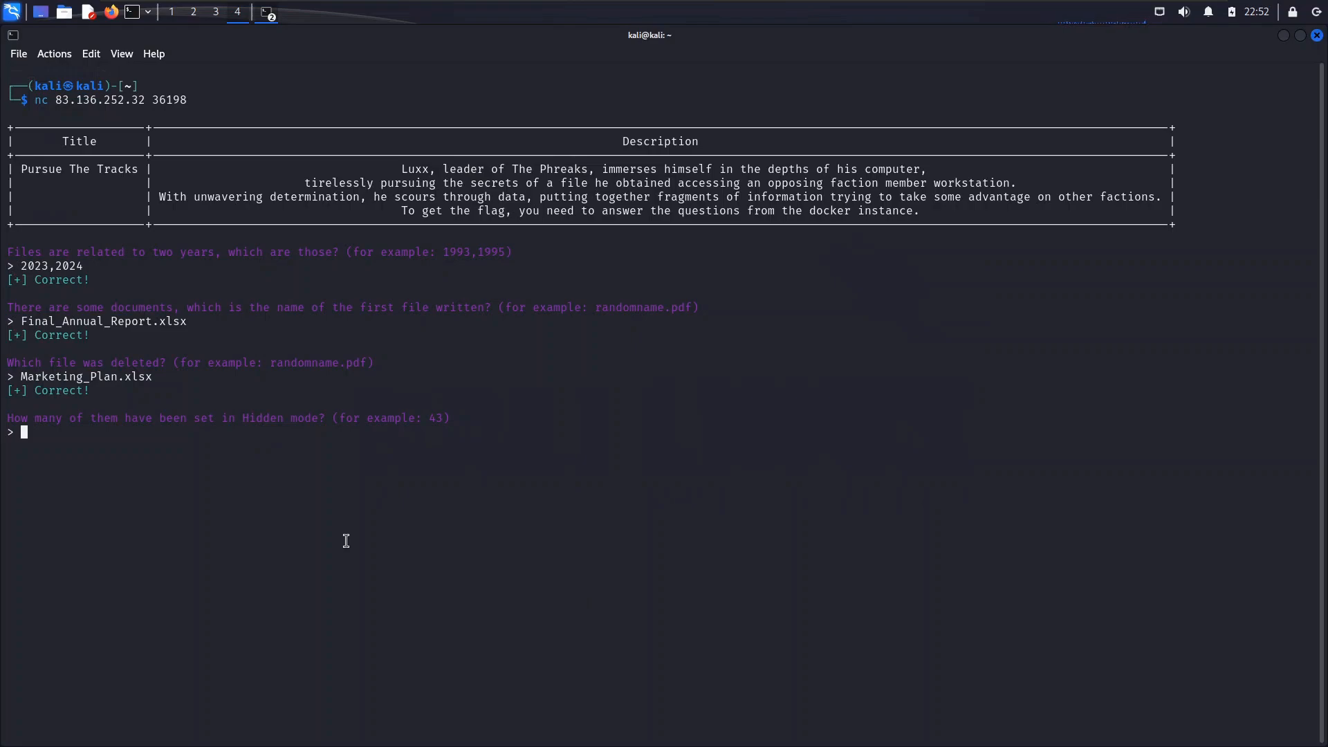
type("1")
key("Return")
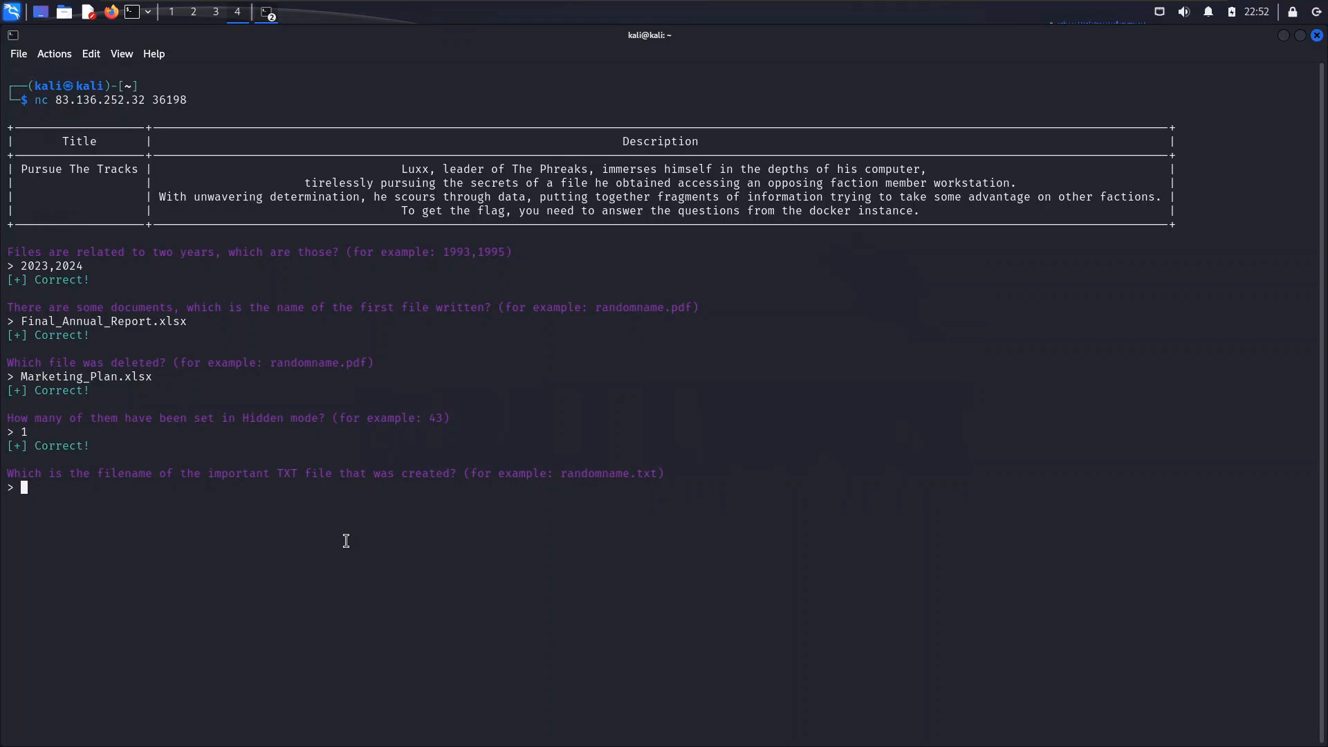
Answer the question about the important TXT file that was created with credentials.txt.
type("credentials/c")
key("Home")
key("Home")
key("BackSpace")
key("BackSpace")
key("BackSpace")
key("BackSpace")
key("BackSpace")
key("BackSpace")
key("BackSpace")
key("BackSpace")
type(".txt")
key("Return")
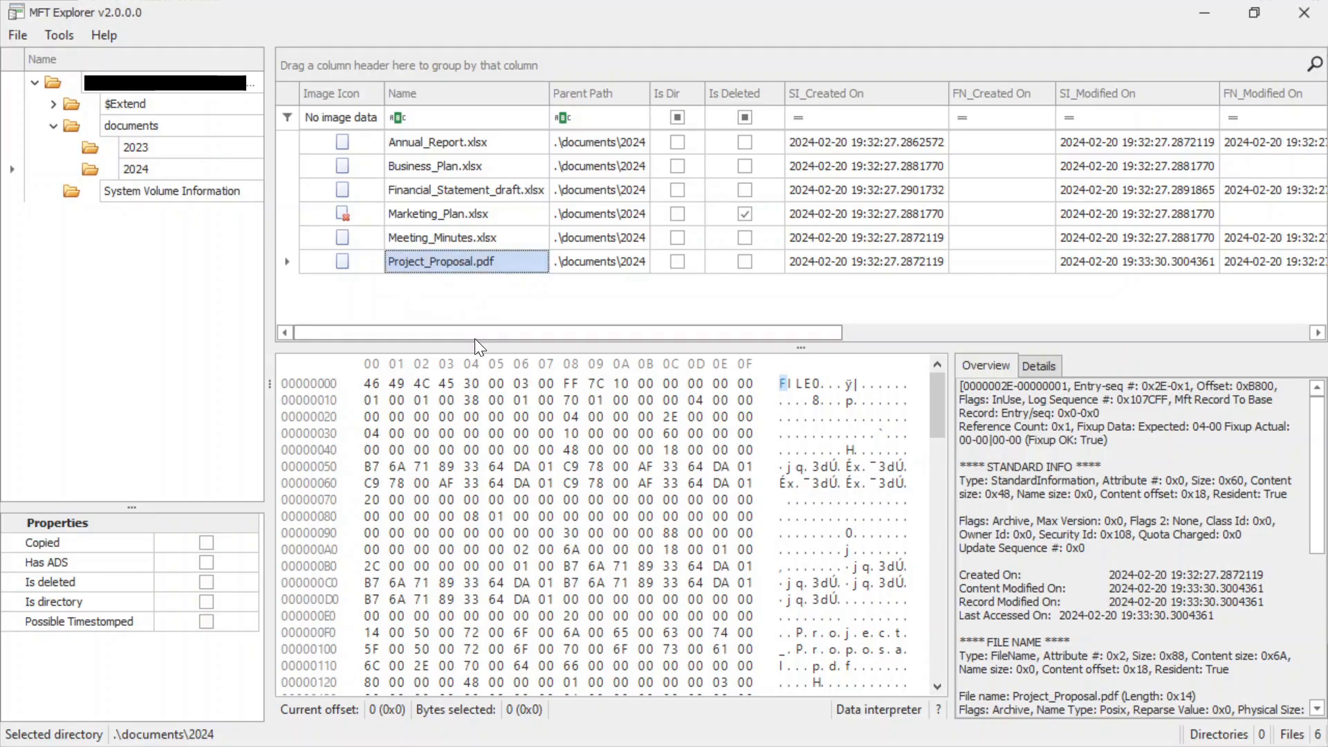
In MFT Explorer, check the Copied column for the files in the 2024 folder.
left_click_drag(474, 338, 1011, 343)
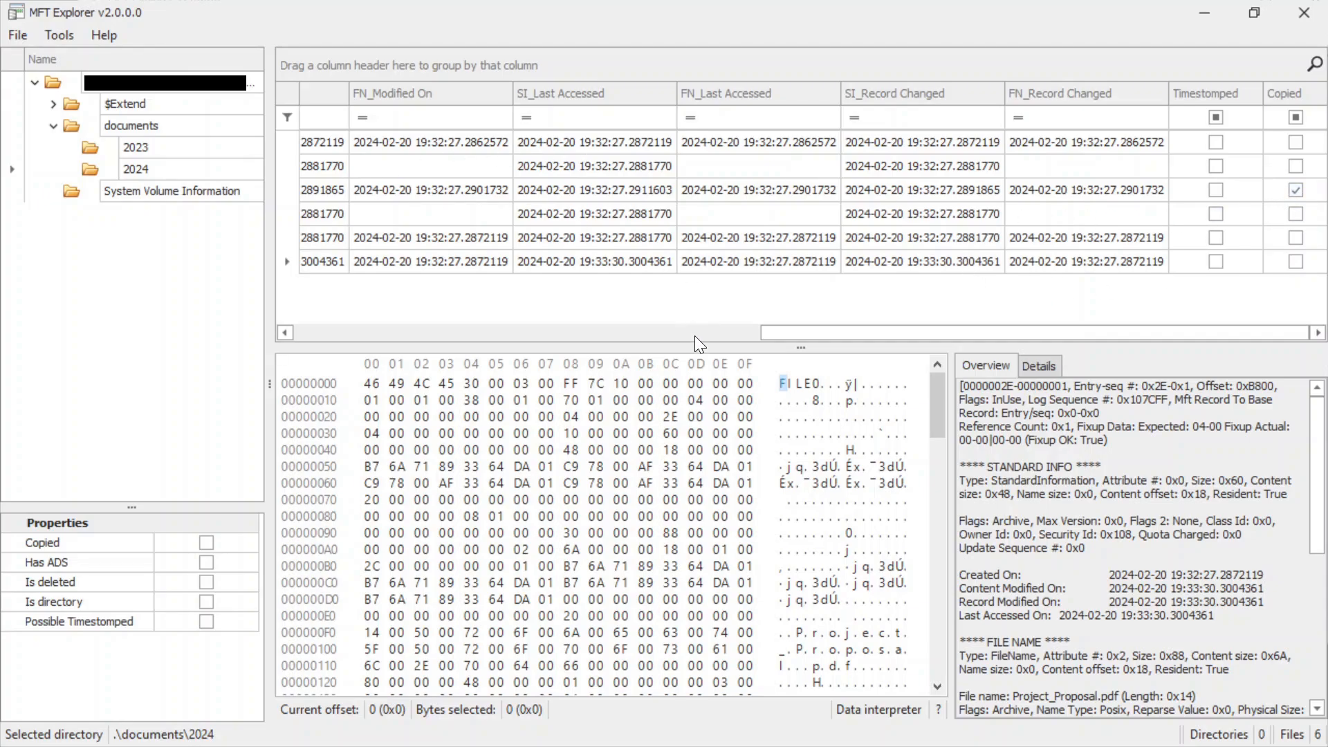
left_click_drag(849, 331, 382, 331)
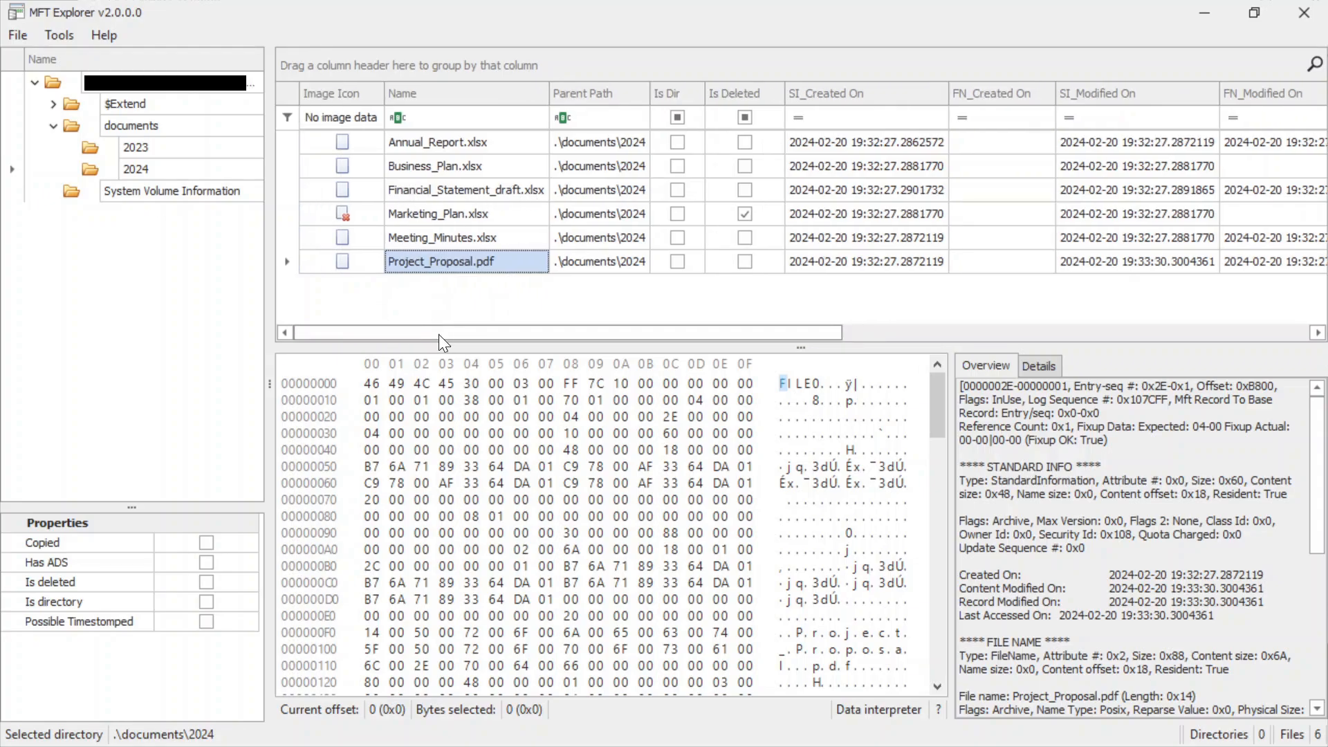
left_click_drag(438, 335, 408, 346)
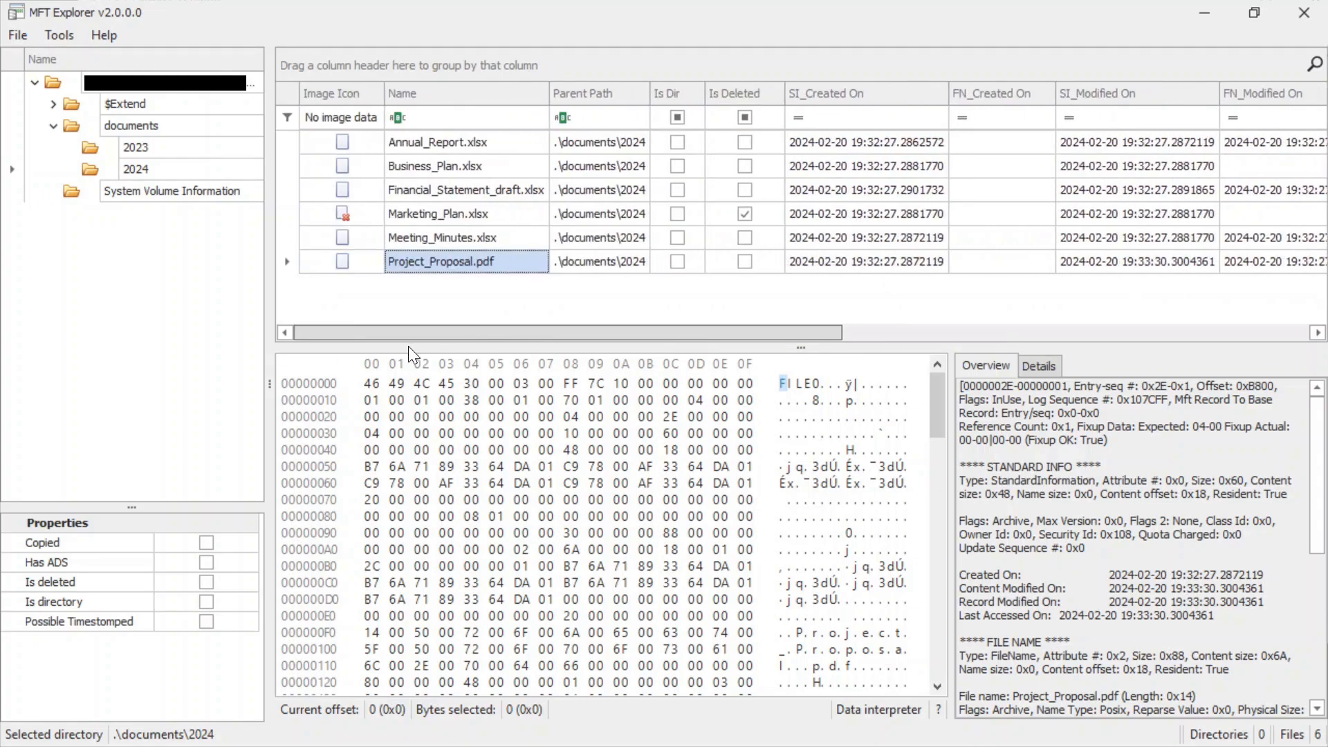
Examine the full record overview of Financial_Statement_draft.xlsx, including its Standard Info, File Name and Data attributes.
left_click(442, 190)
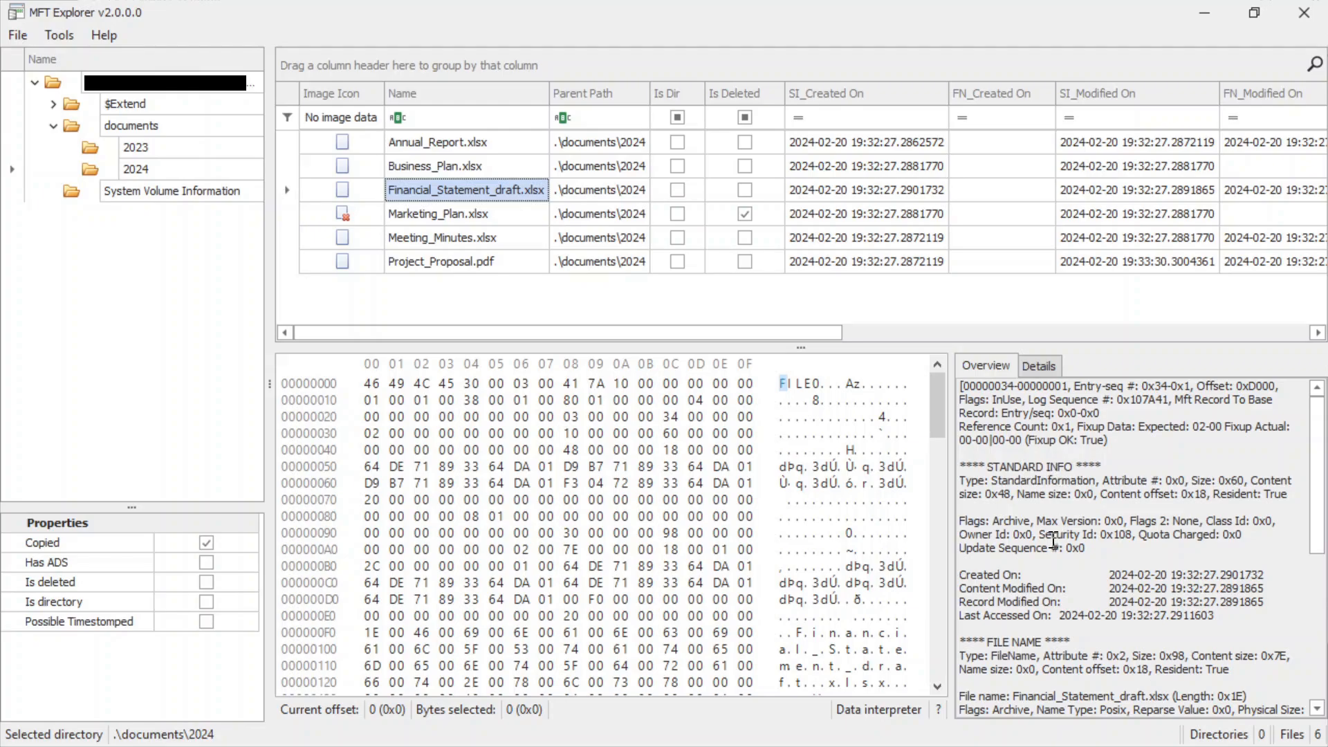
scroll(1053, 538, "down", 1)
scroll(999, 588, "down", 2)
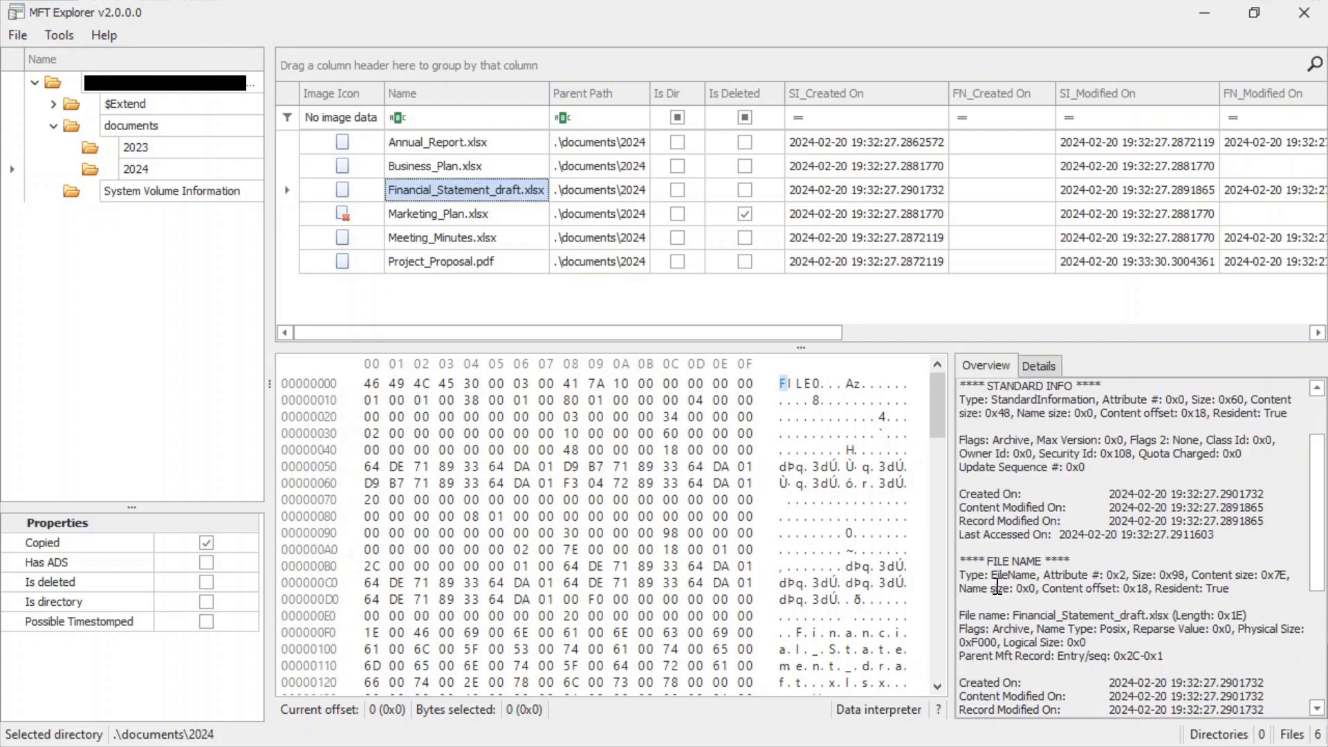
scroll(1005, 511, "down", 1)
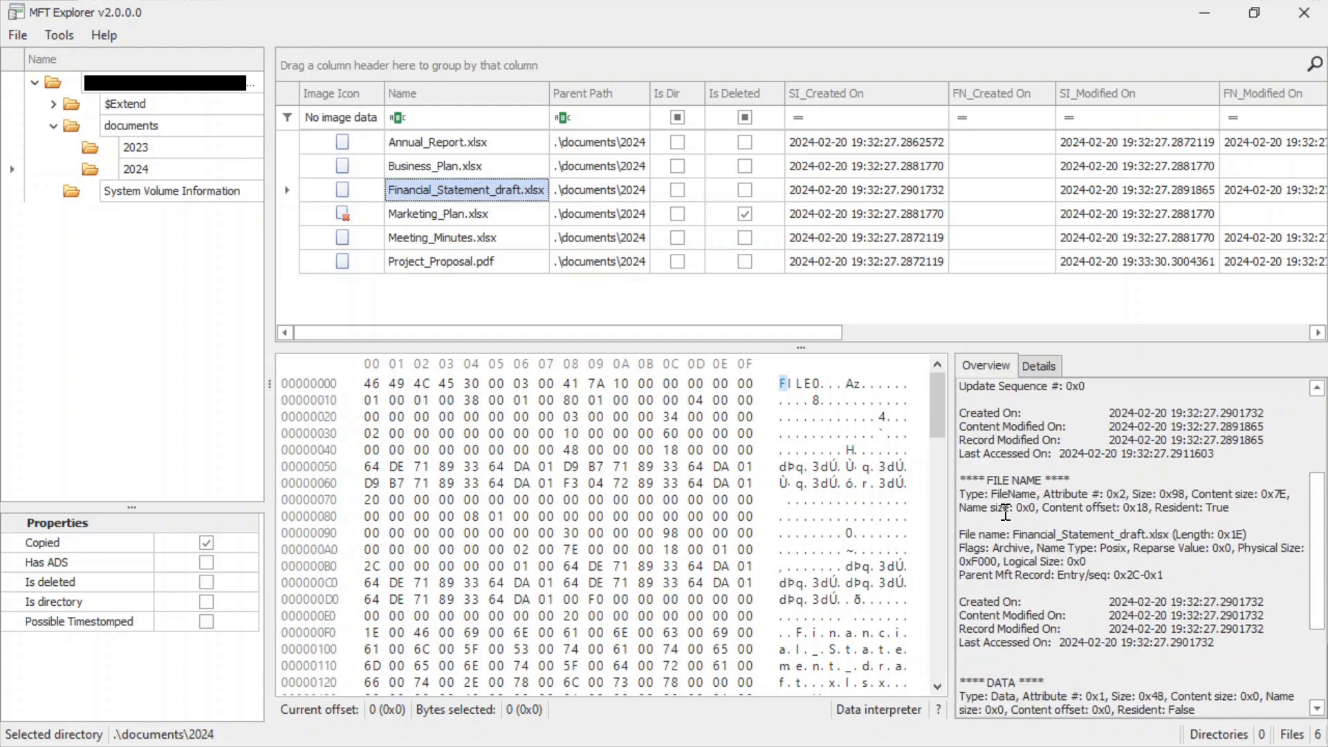
scroll(1005, 553, "down", 2)
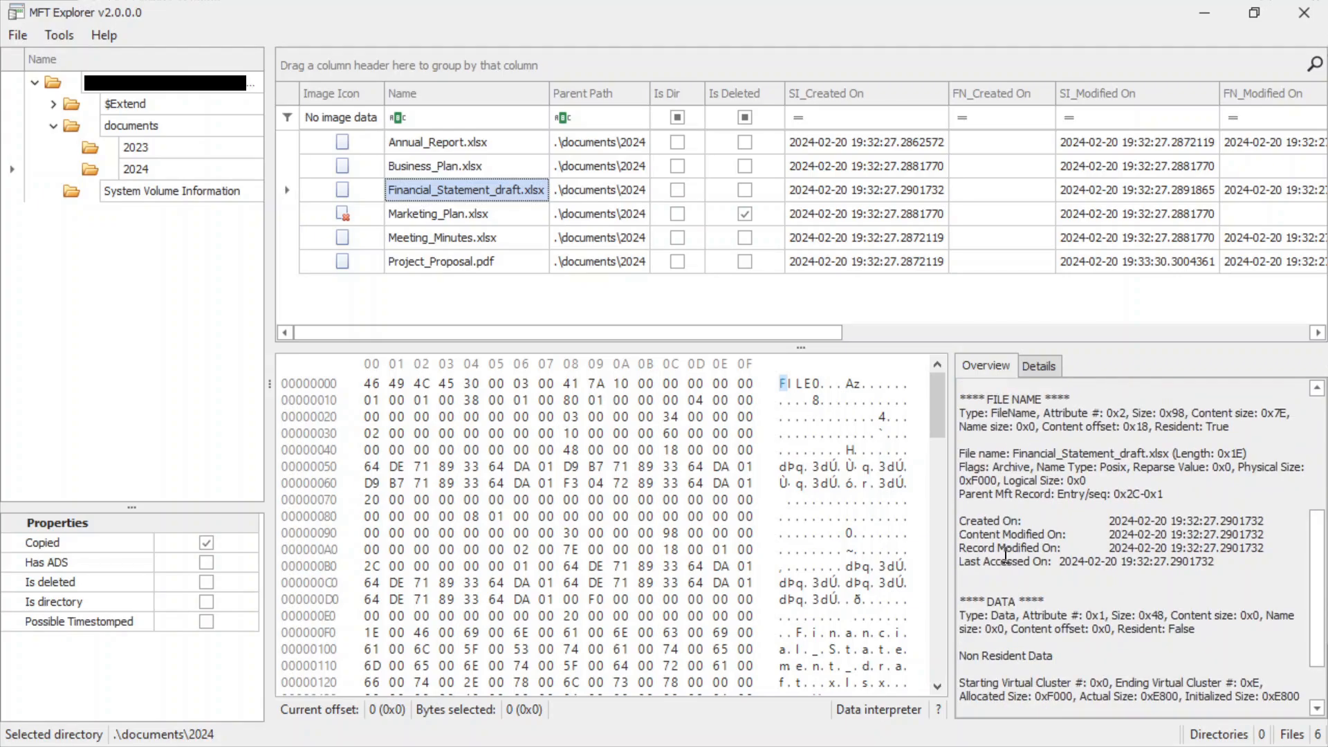
scroll(1004, 556, "down", 1)
scroll(1004, 555, "down", 1)
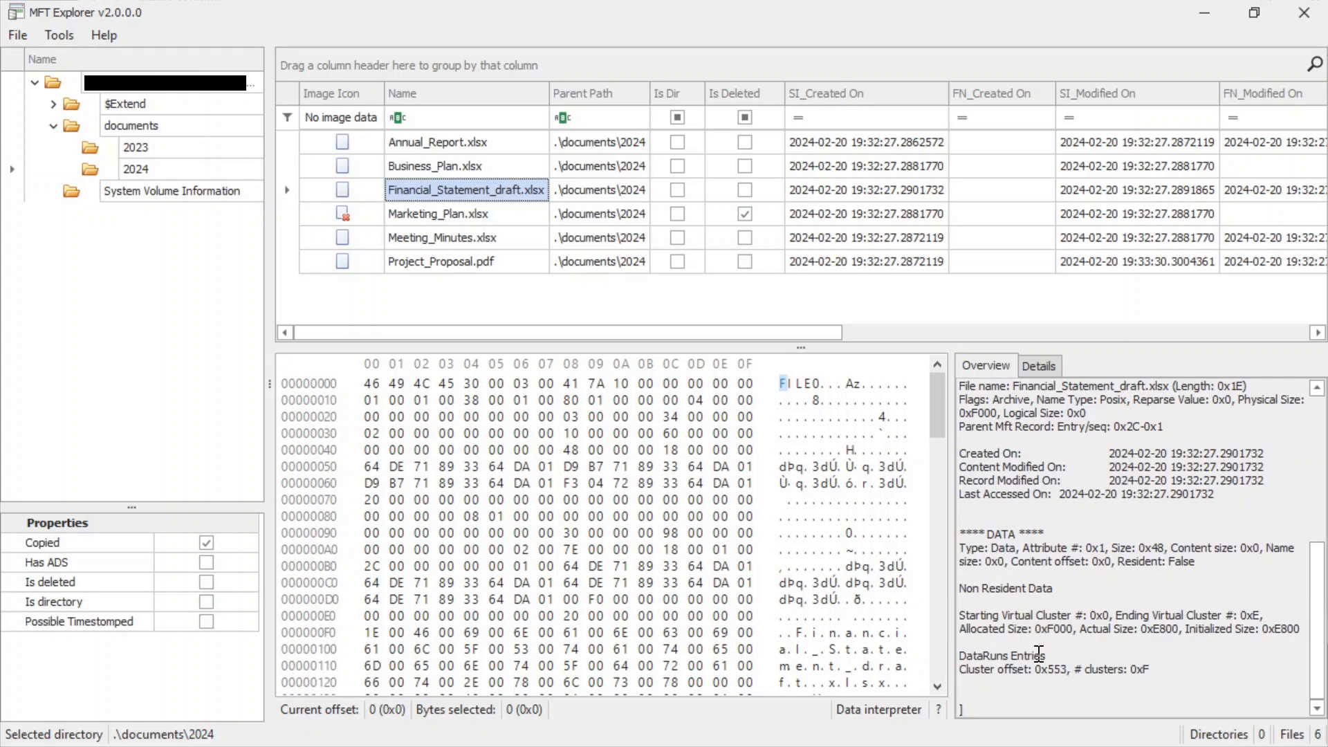
scroll(1045, 627, "up", 8)
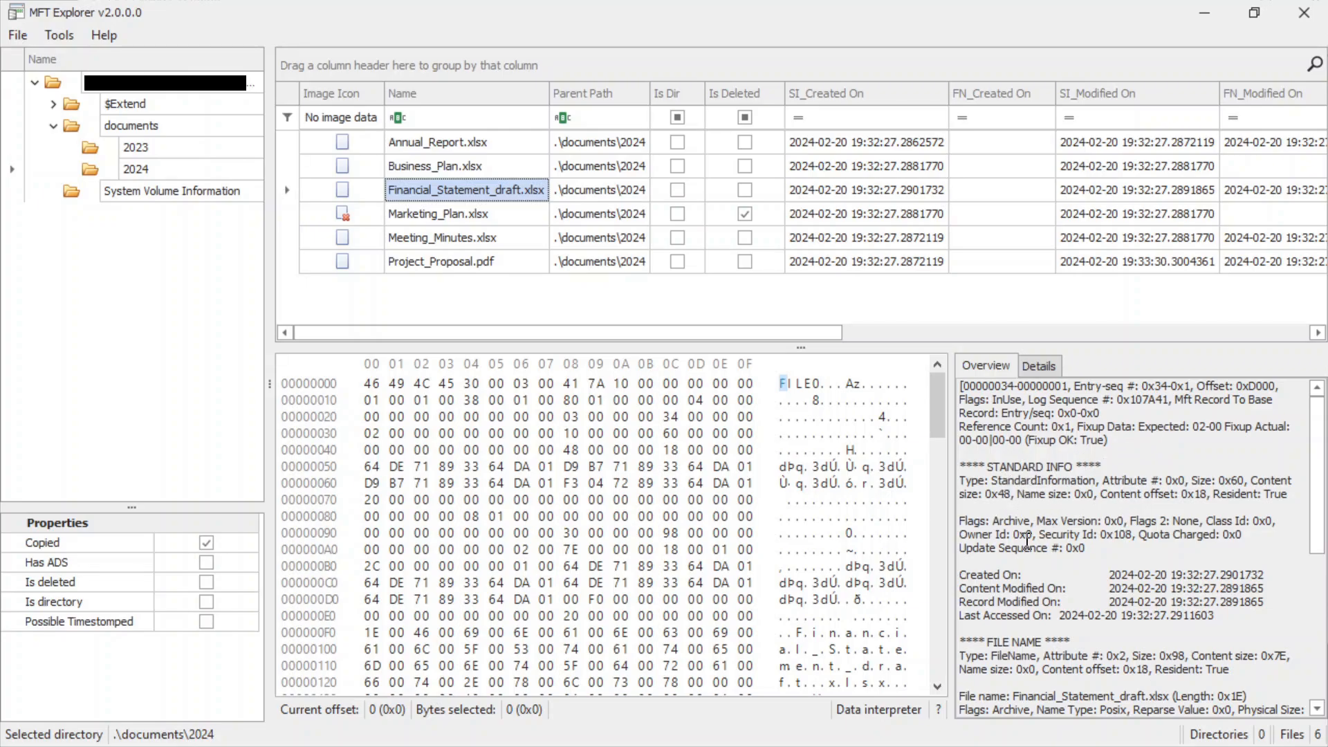
scroll(1026, 538, "down", 1)
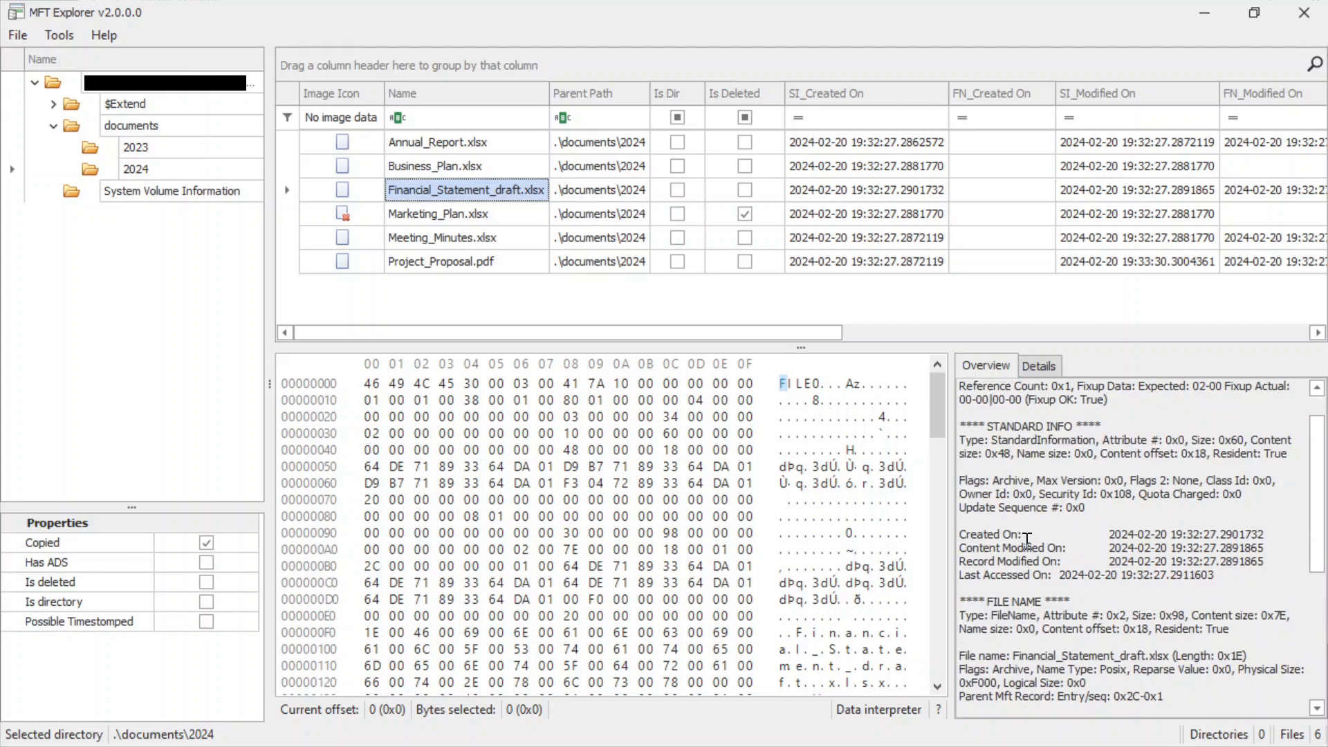
scroll(1027, 540, "down", 1)
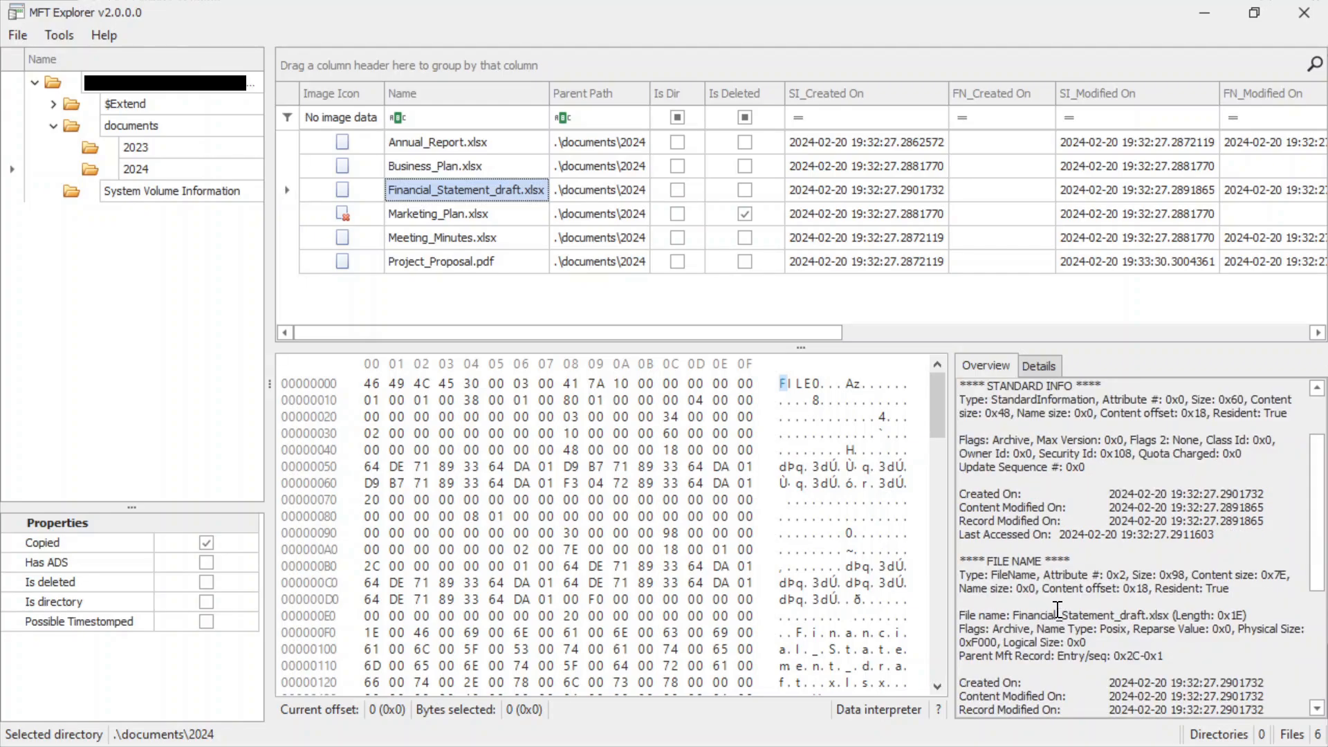
scroll(1057, 610, "down", 3)
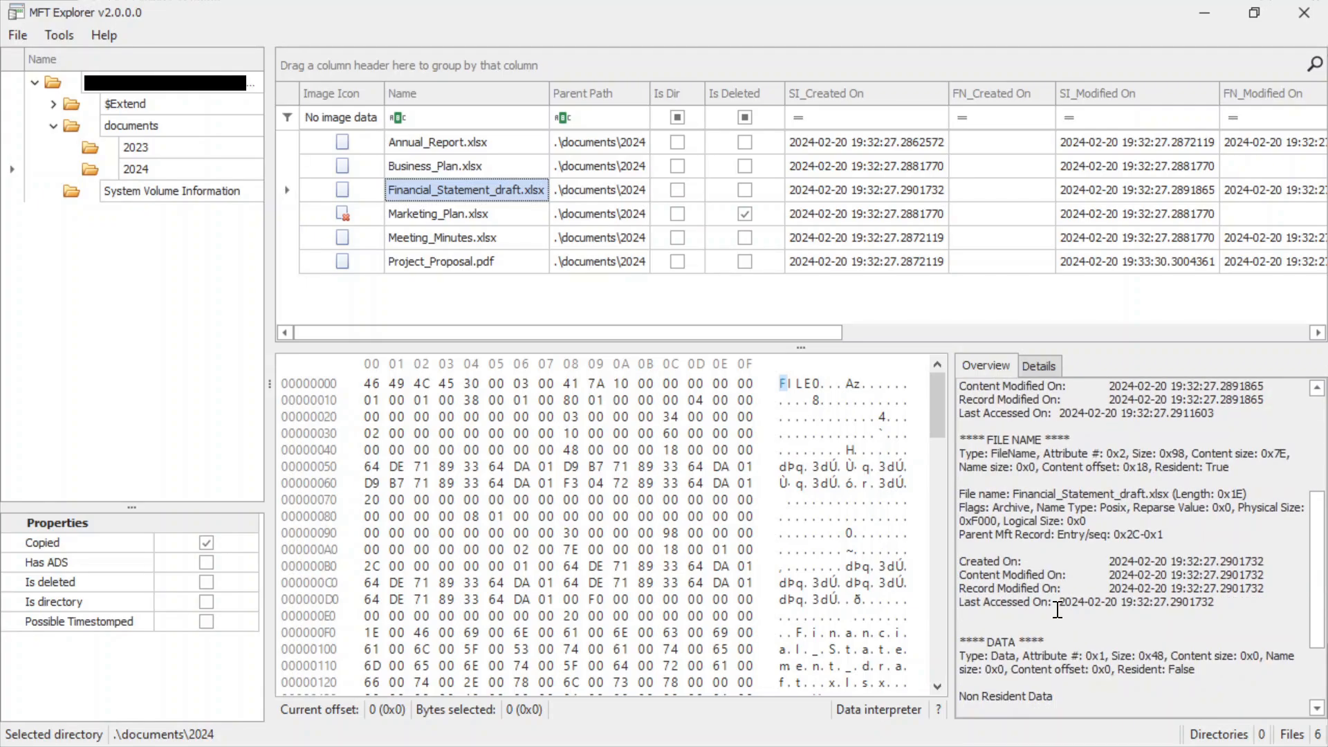
scroll(1057, 610, "down", 2)
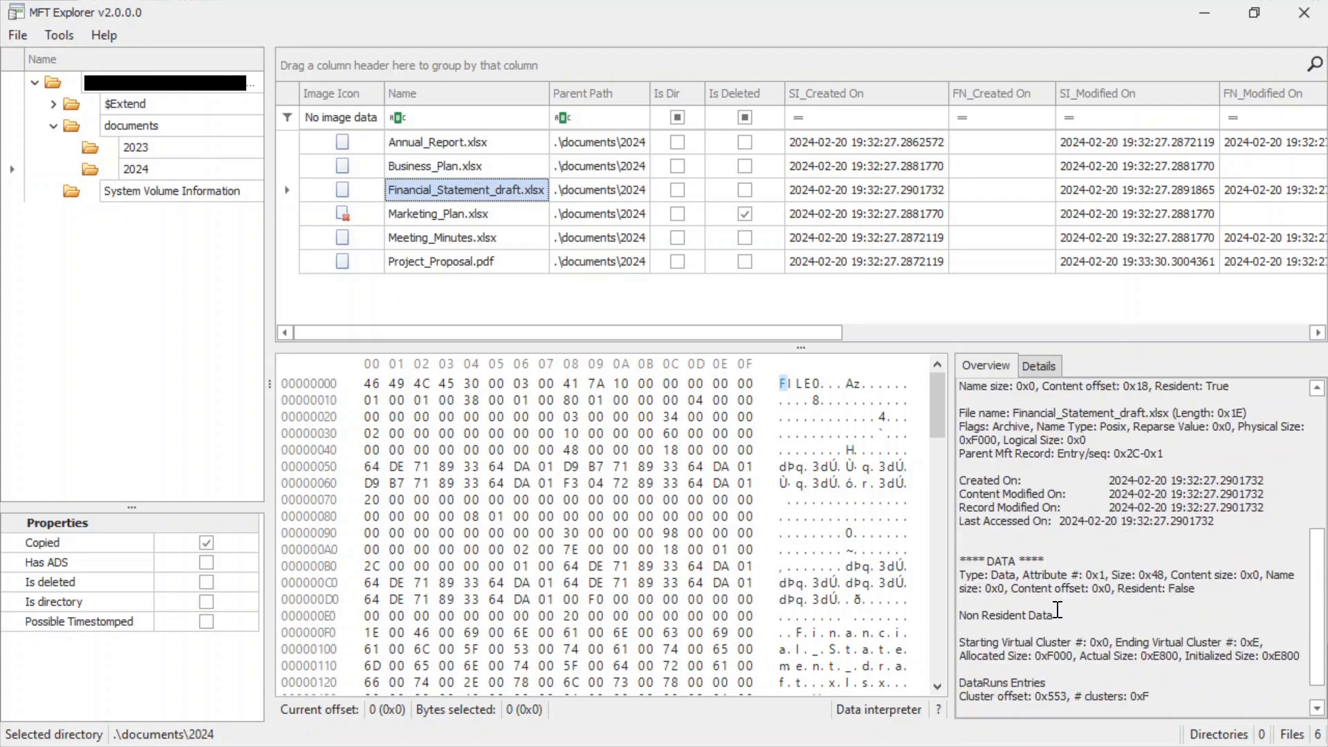
scroll(1056, 609, "down", 1)
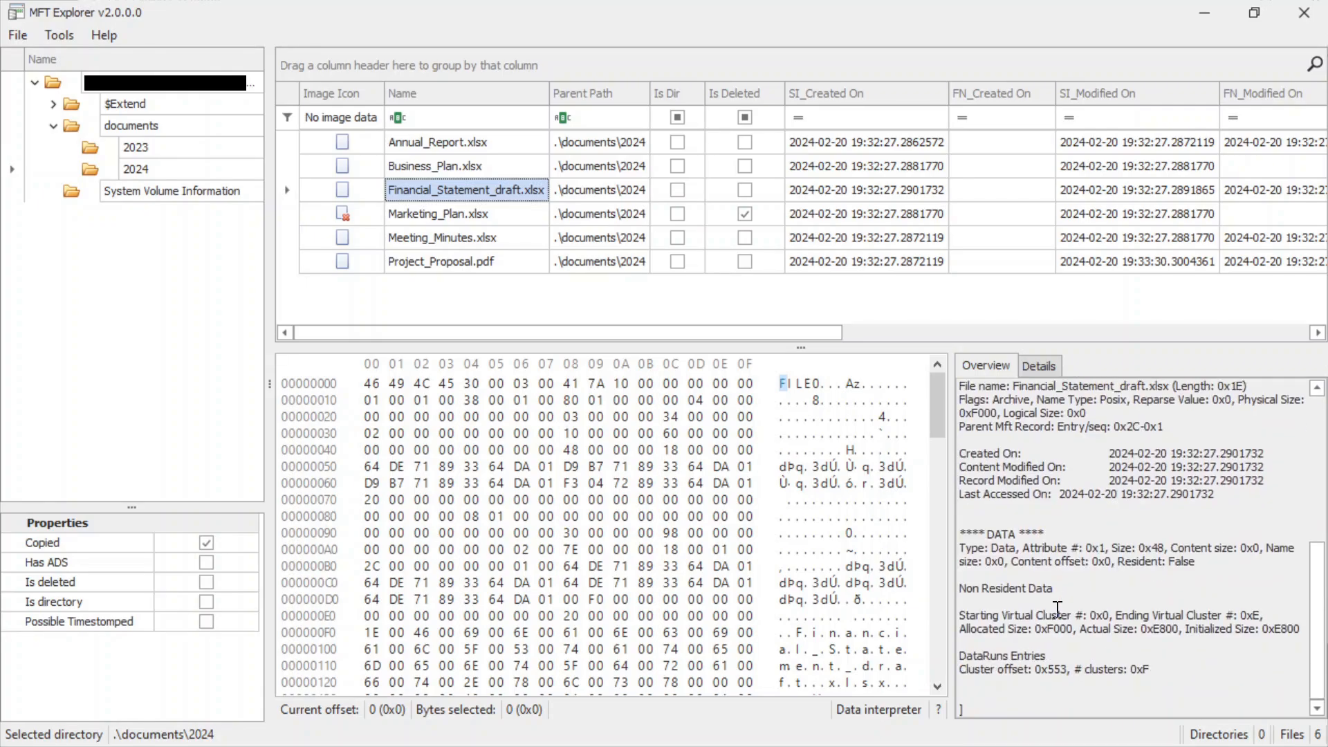
scroll(1057, 610, "up", 8)
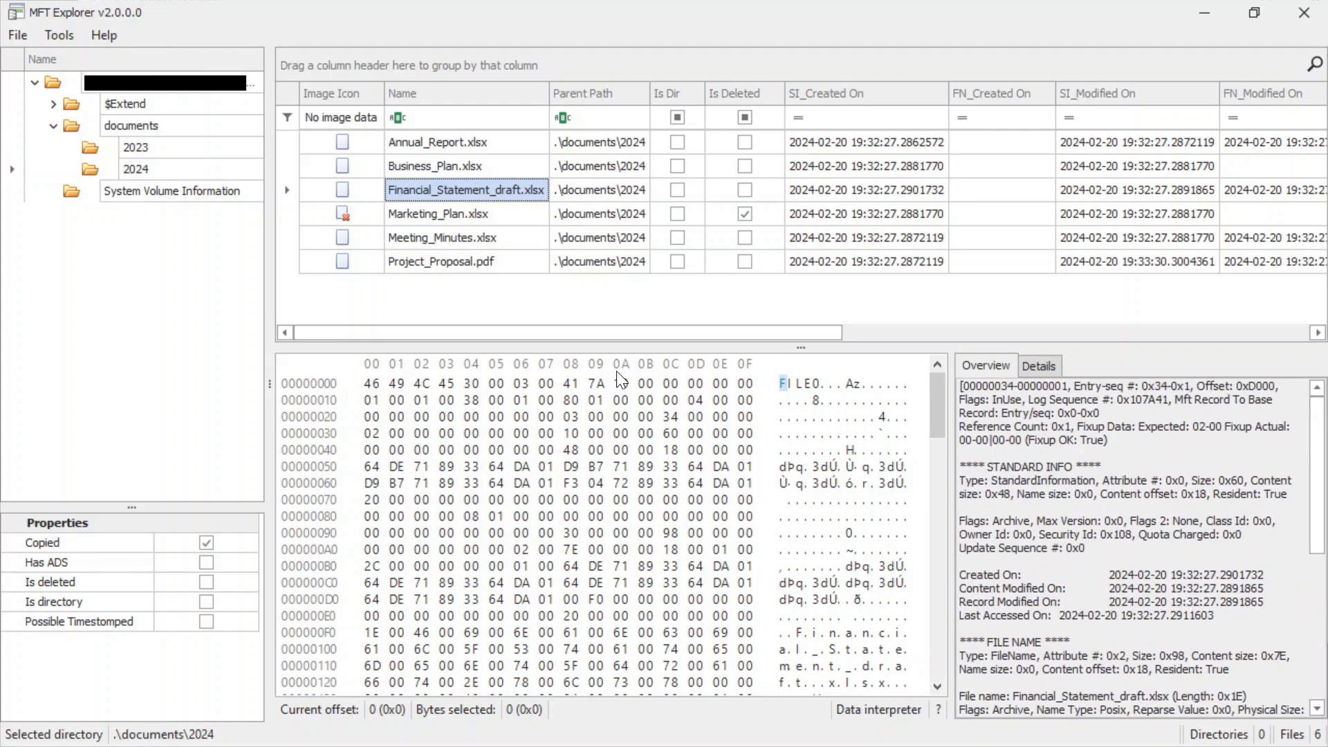
Recheck the Copied column for Financial_Statement_draft.xlsx, then inspect its record details and highlight part of the File Name attribute text.
left_click_drag(599, 332, 1155, 311)
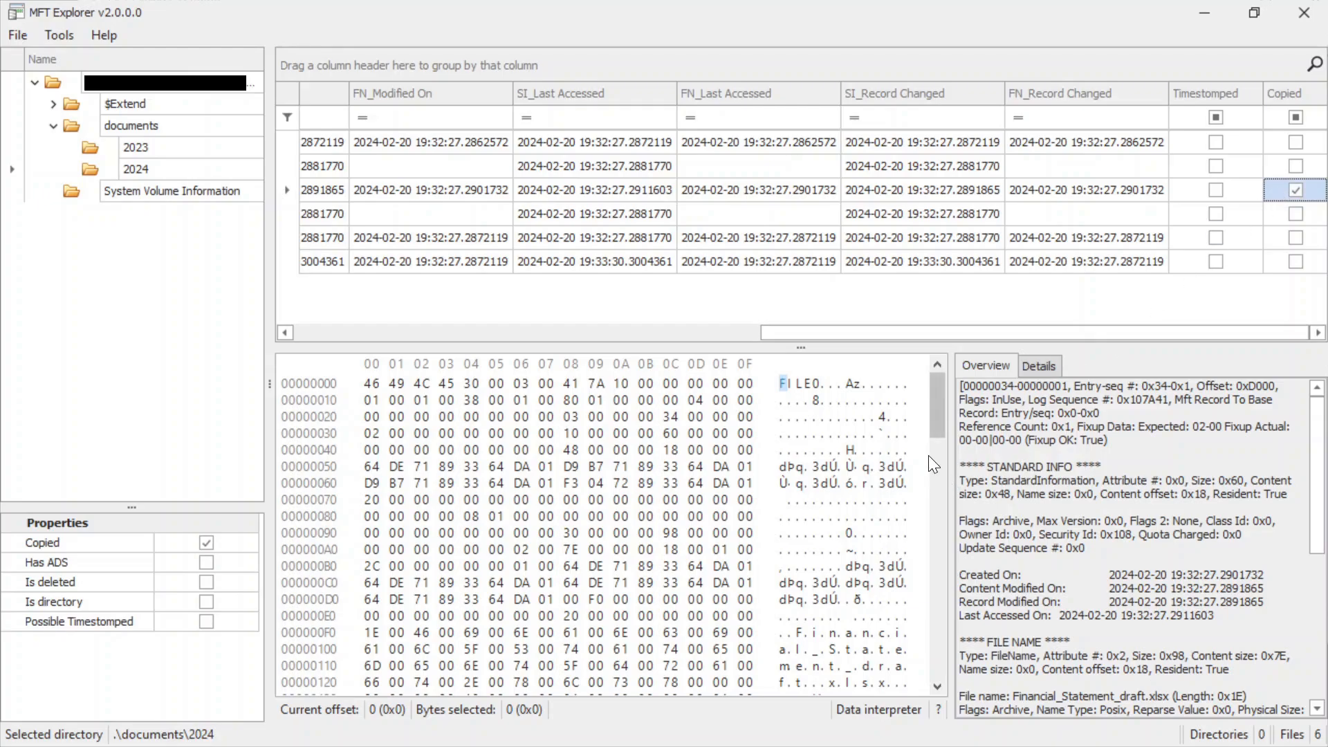
left_click(1045, 366)
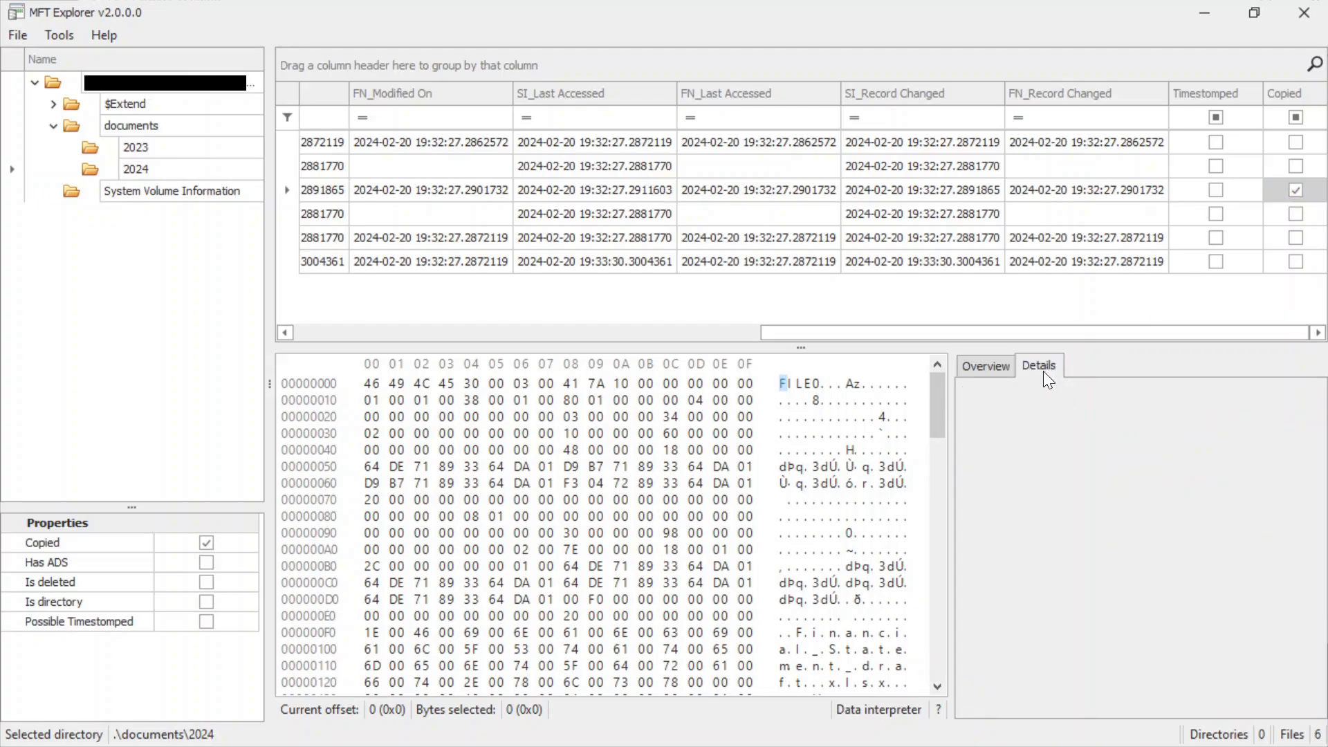
left_click(1004, 373)
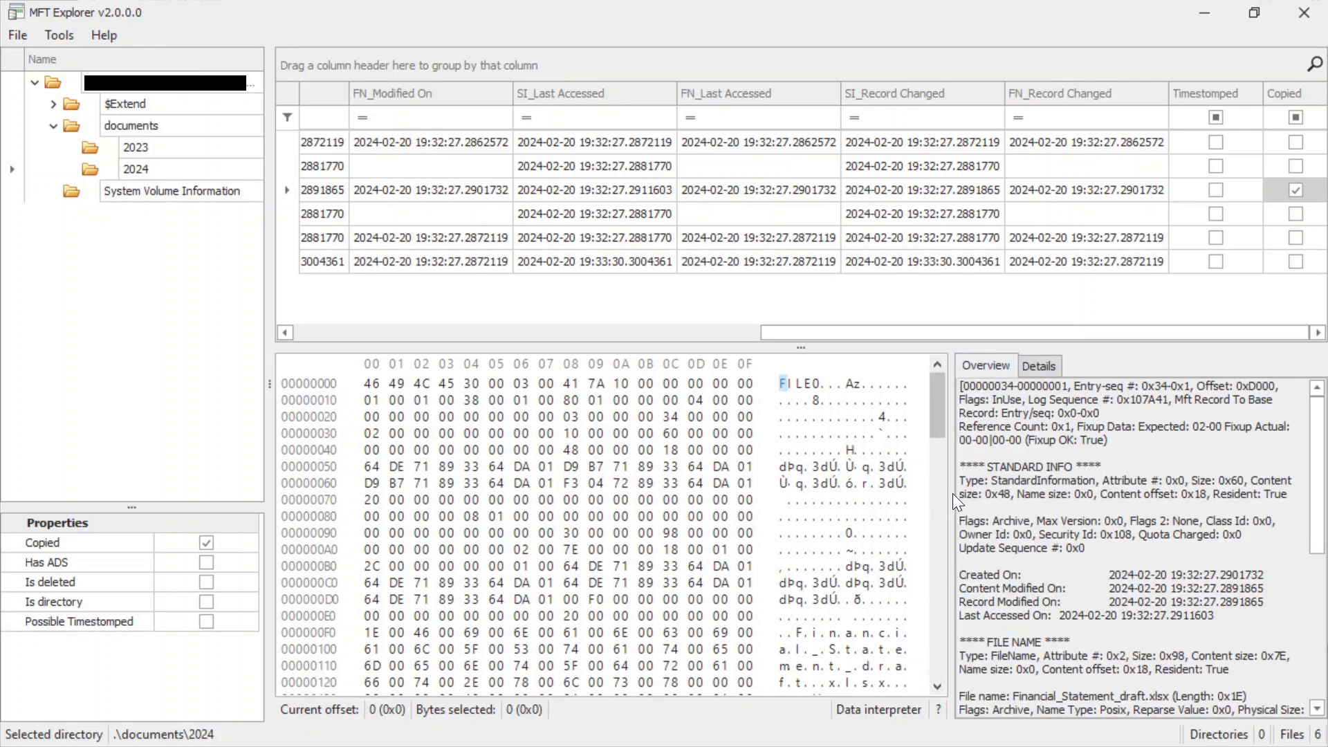
scroll(1044, 551, "down", 1)
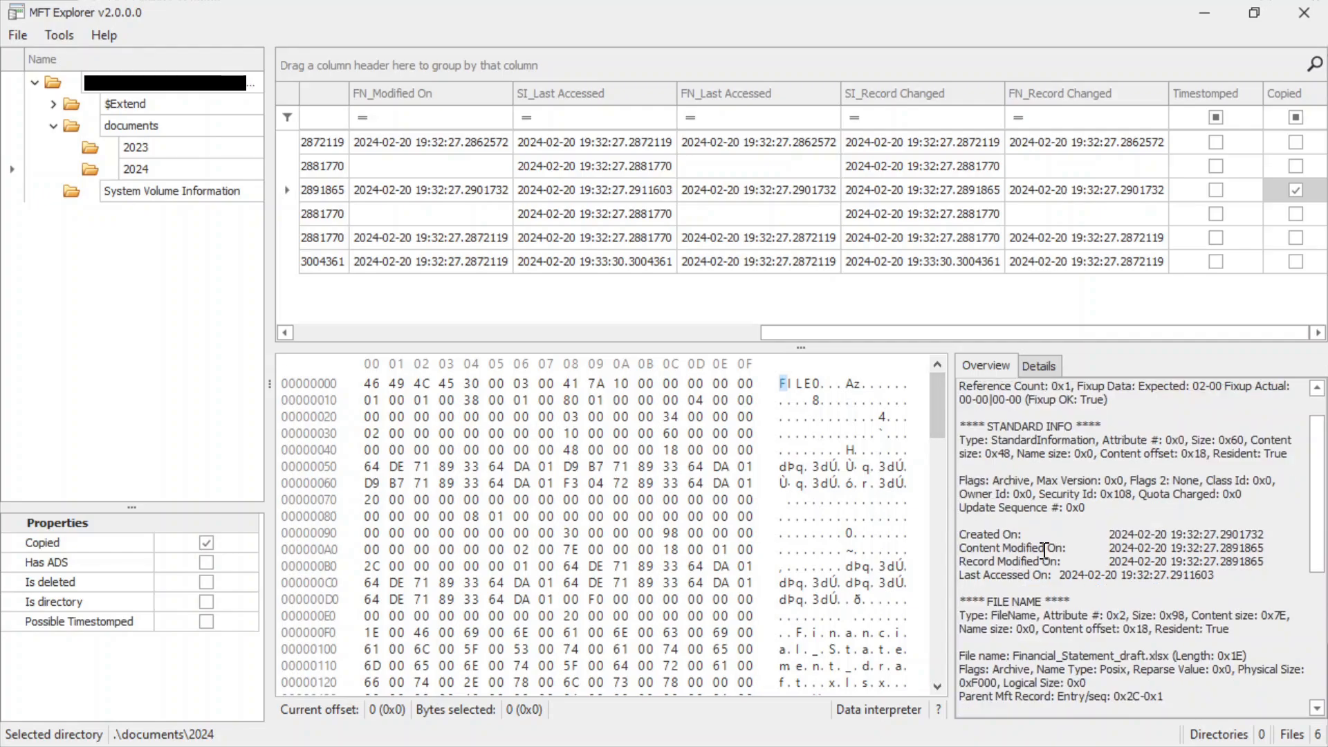
scroll(1078, 484, "up", 1)
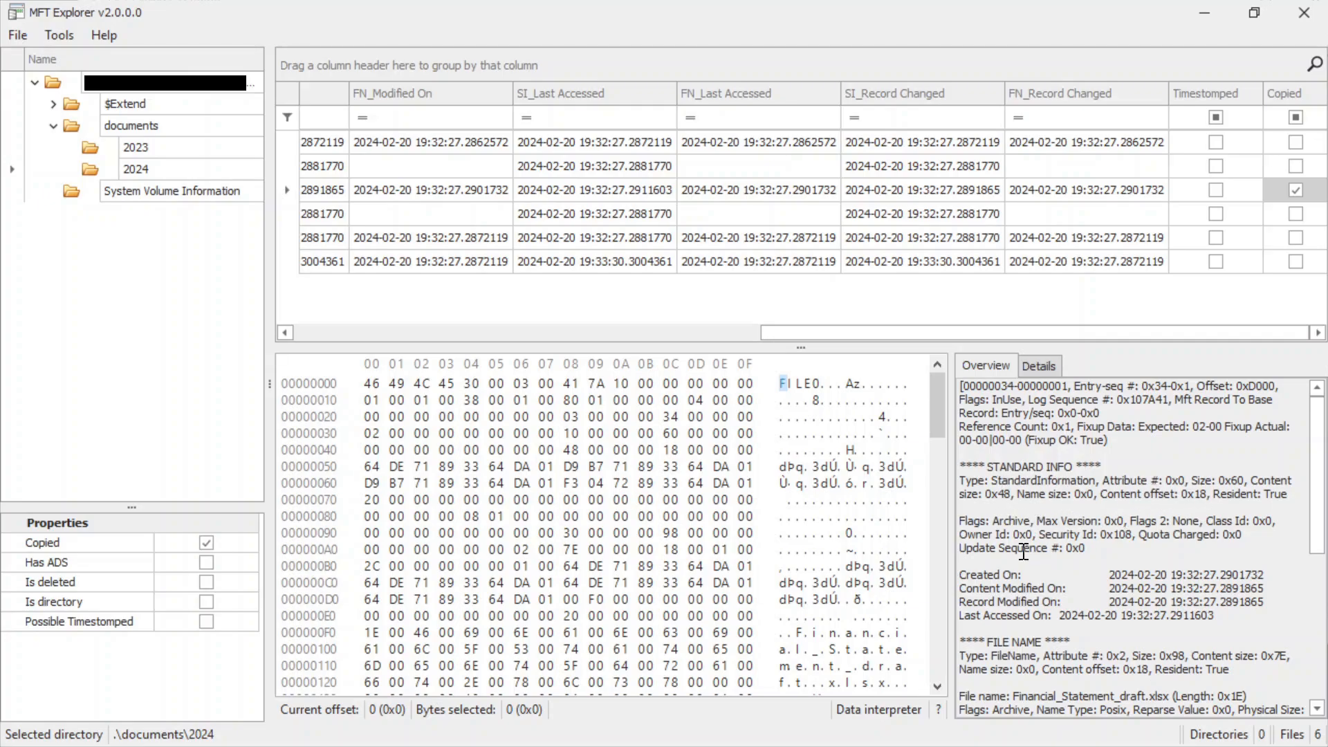
scroll(1058, 583, "down", 1)
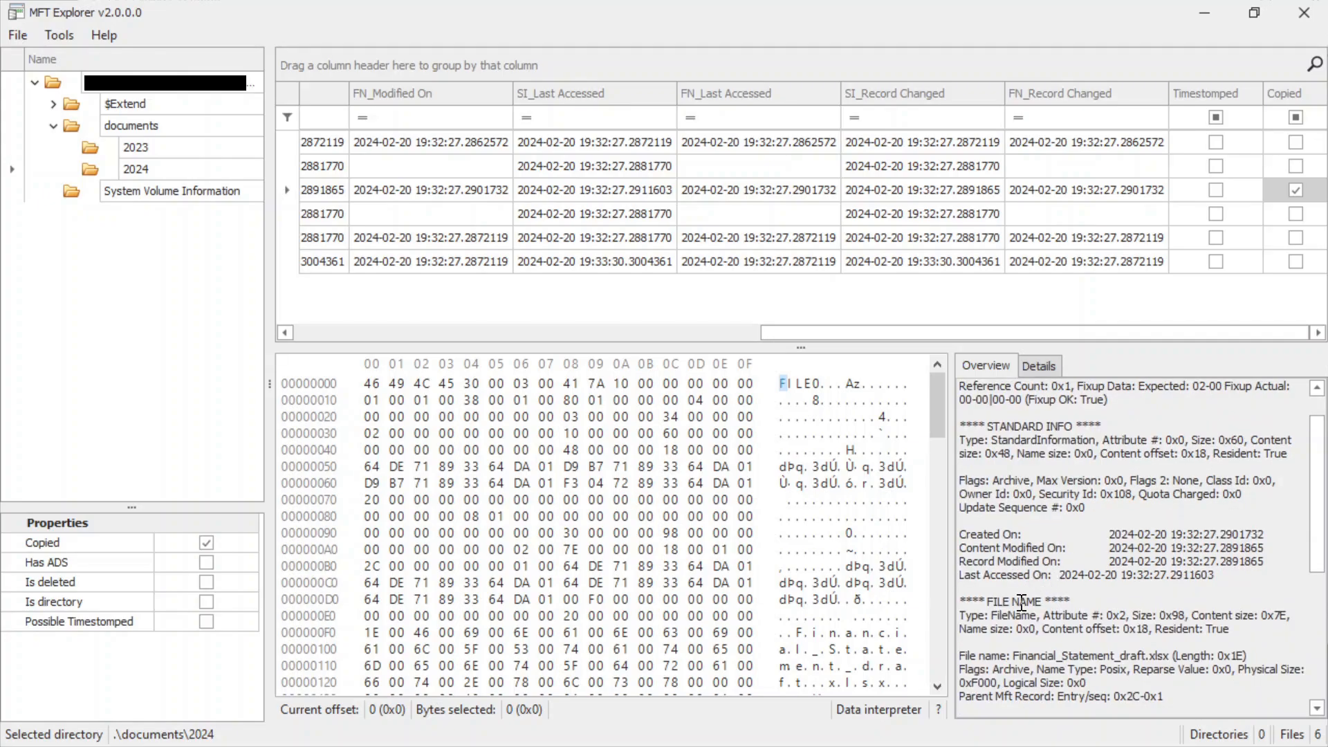
left_click_drag(1021, 614, 1182, 628)
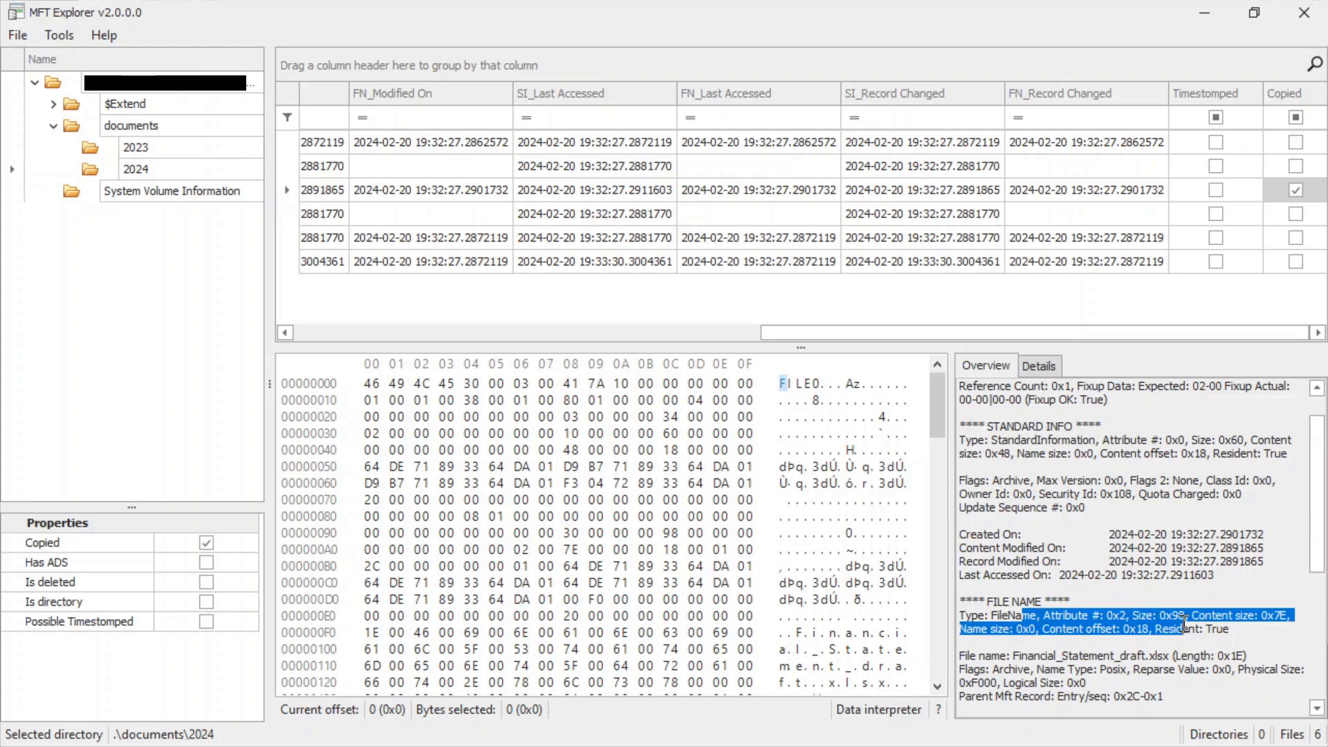
Review the File Name details of Financial_Statement_draft.xlsx and select its name in the file list.
scroll(1141, 615, "down", 1)
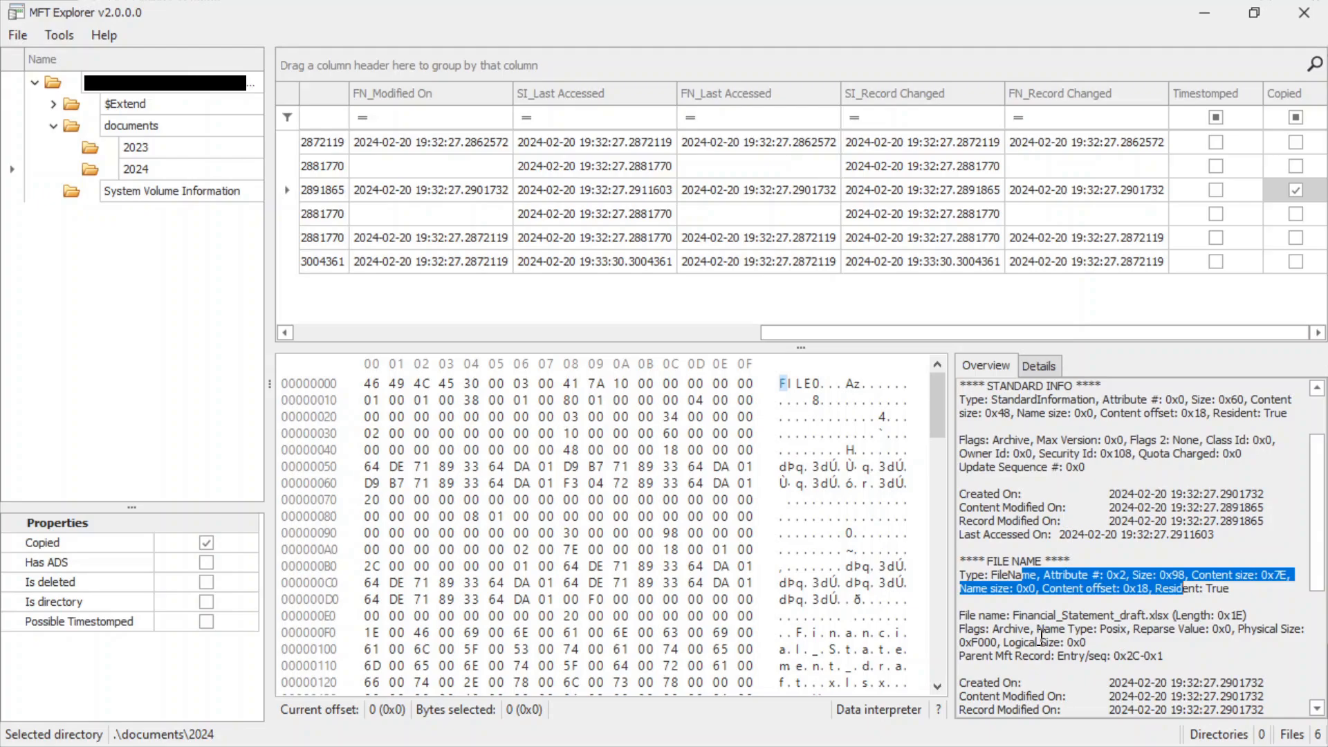
left_click_drag(778, 334, 317, 370)
left_click(406, 193)
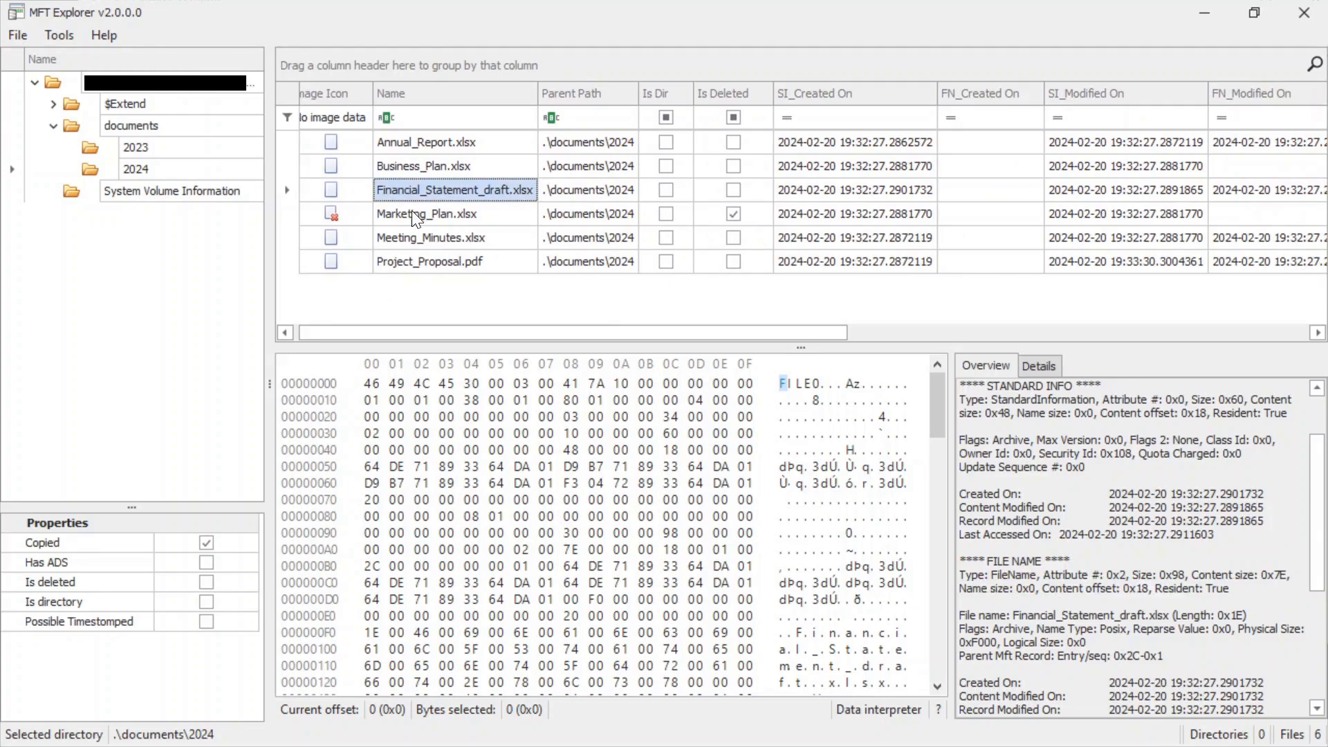
Examine the record overview of the deleted file Marketing_Plan.xlsx, including its Standard Info, File Name and Data attributes.
left_click(415, 213)
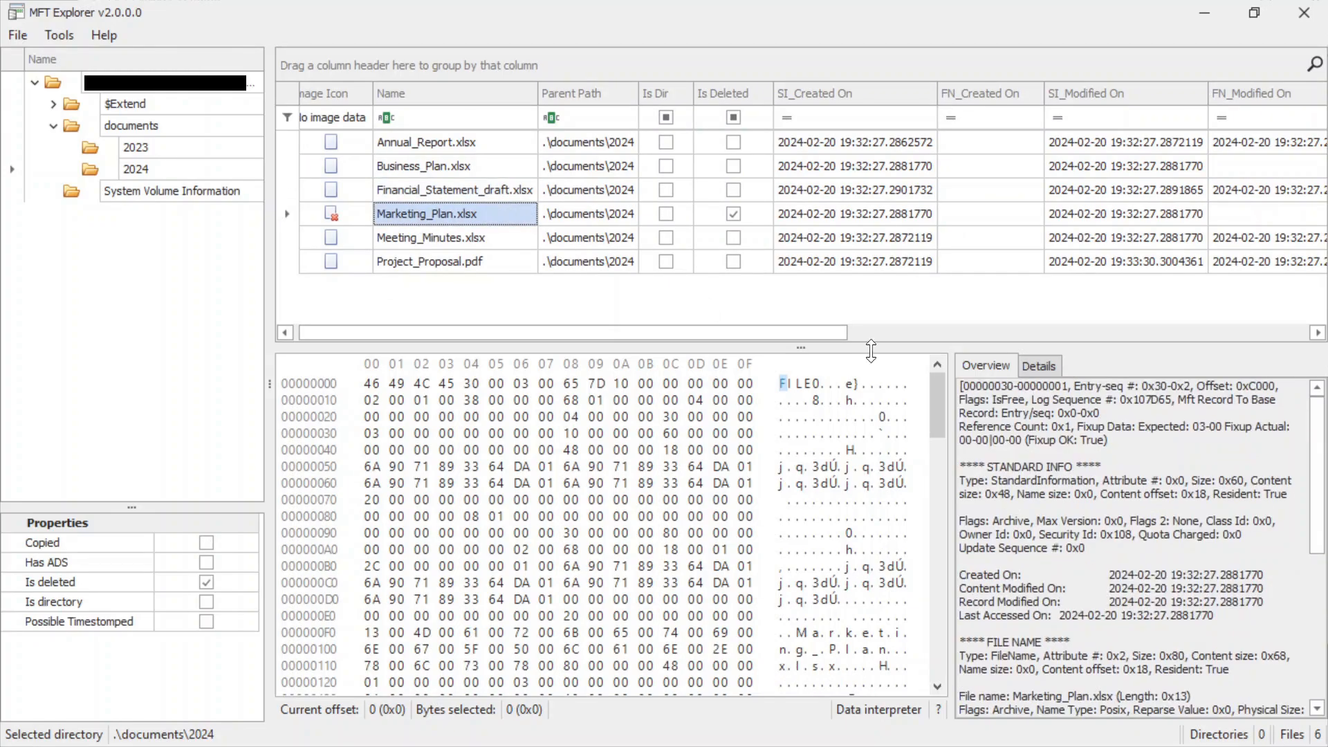
scroll(1038, 546, "down", 1)
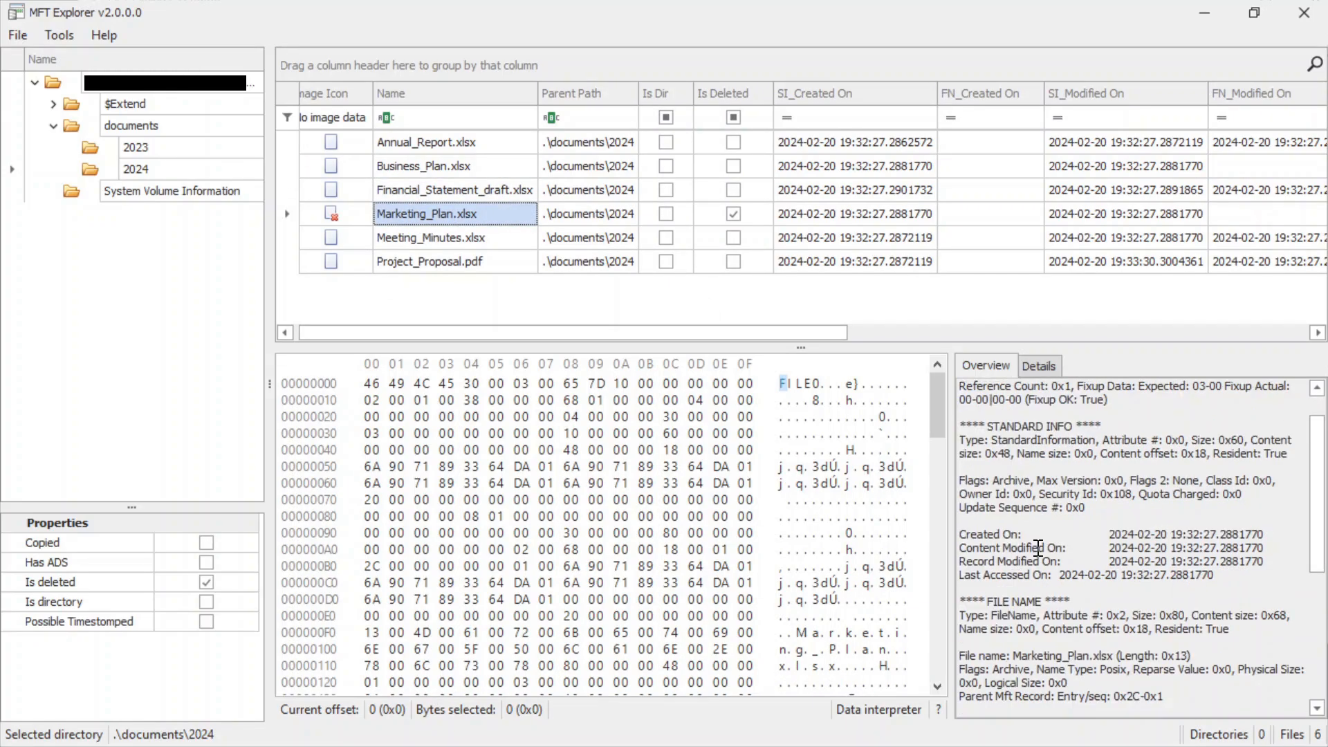
scroll(1151, 589, "down", 1)
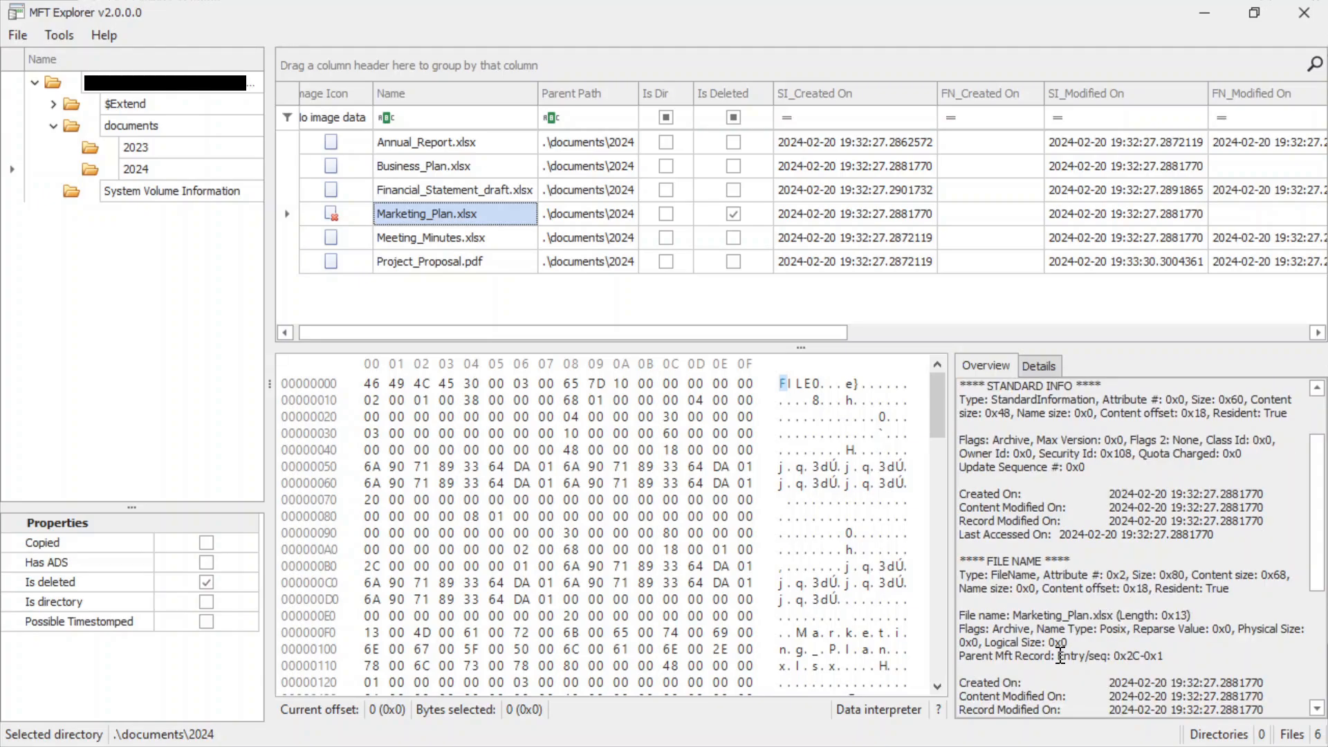
scroll(1132, 631, "down", 1)
scroll(1074, 647, "down", 2)
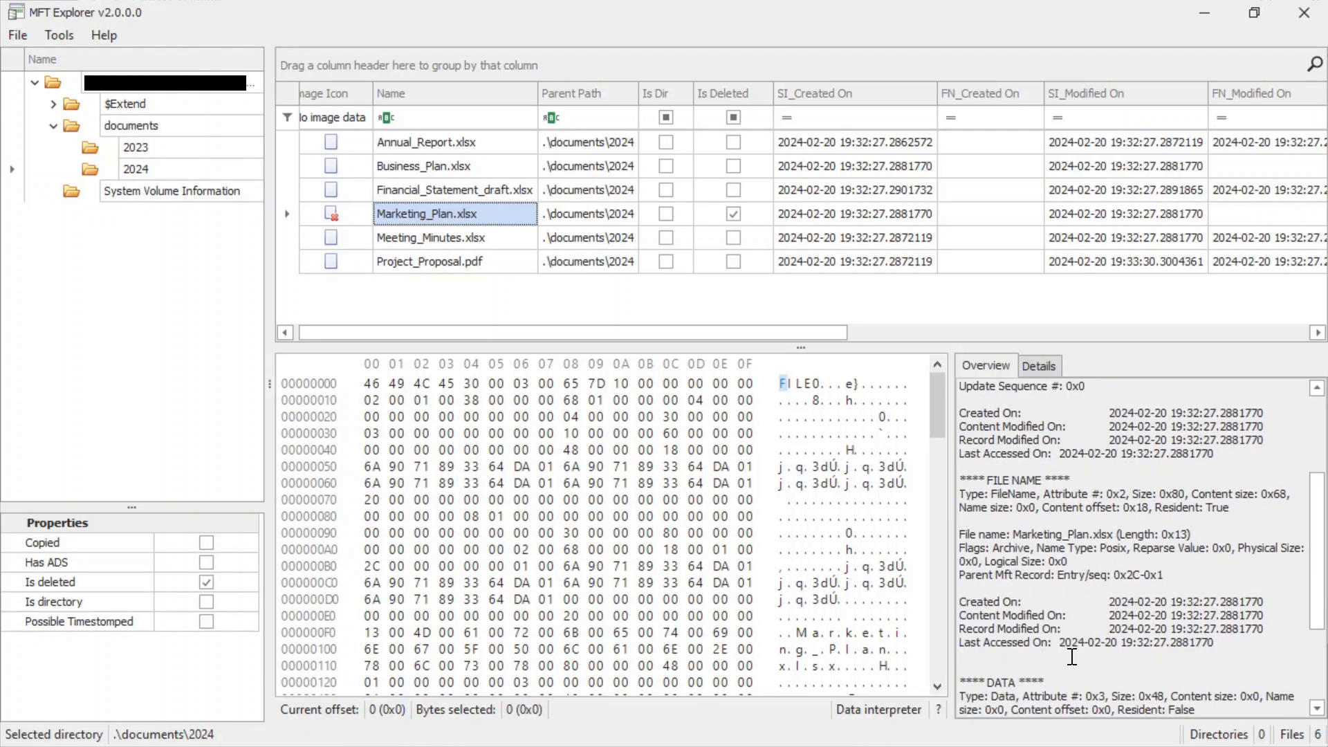
scroll(1069, 653, "down", 2)
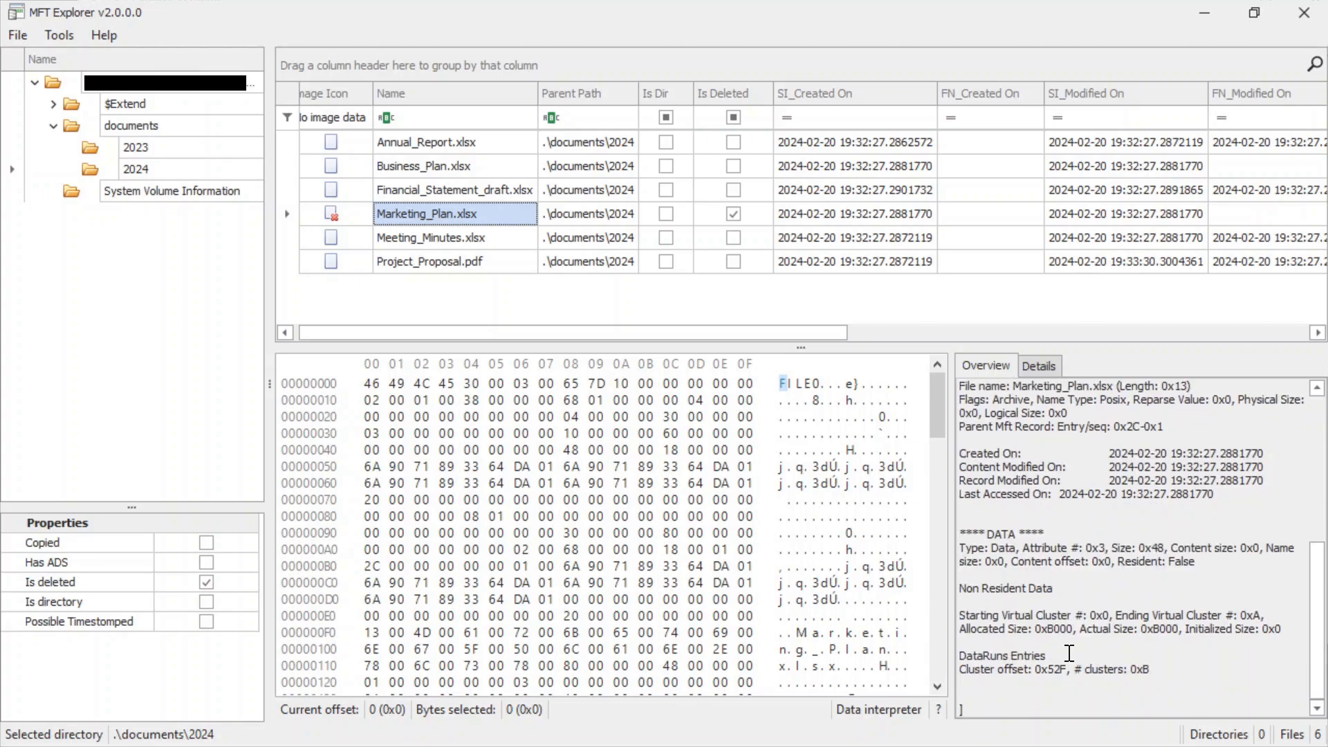
scroll(1068, 652, "up", 7)
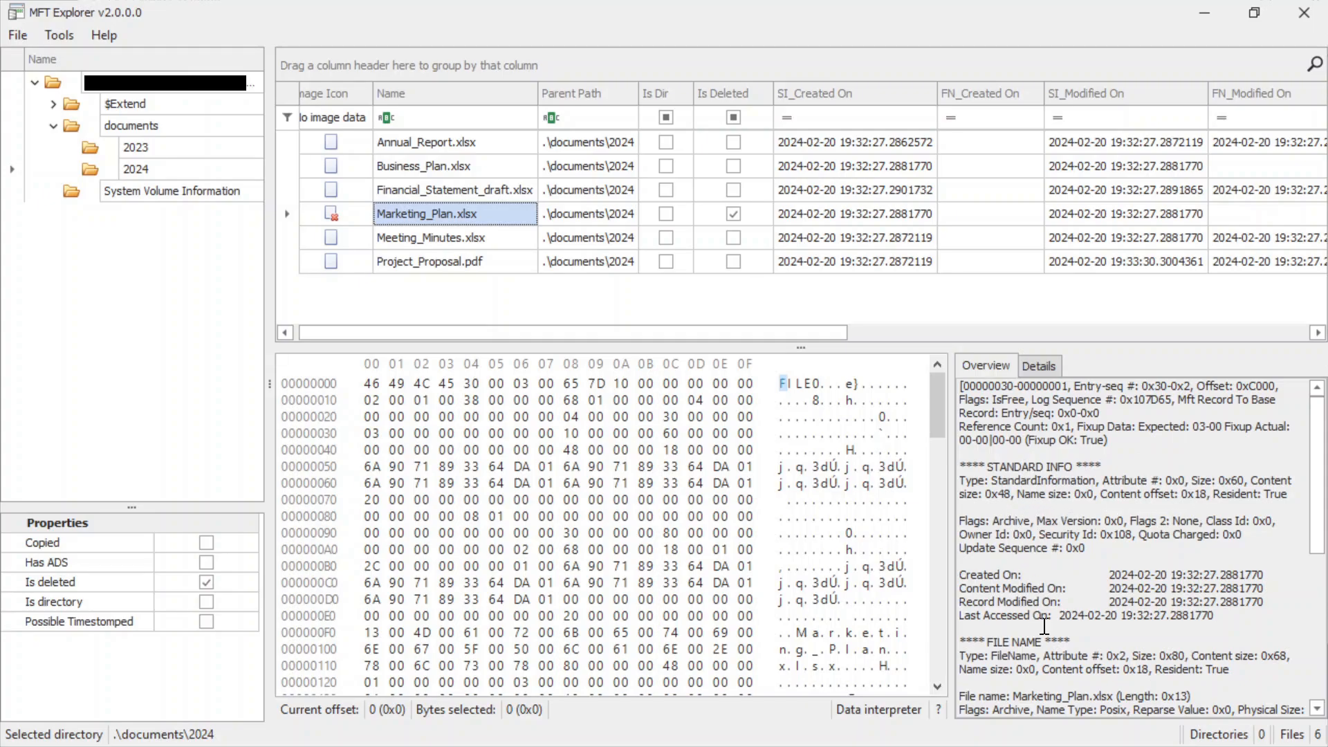
scroll(1016, 630, "down", 2)
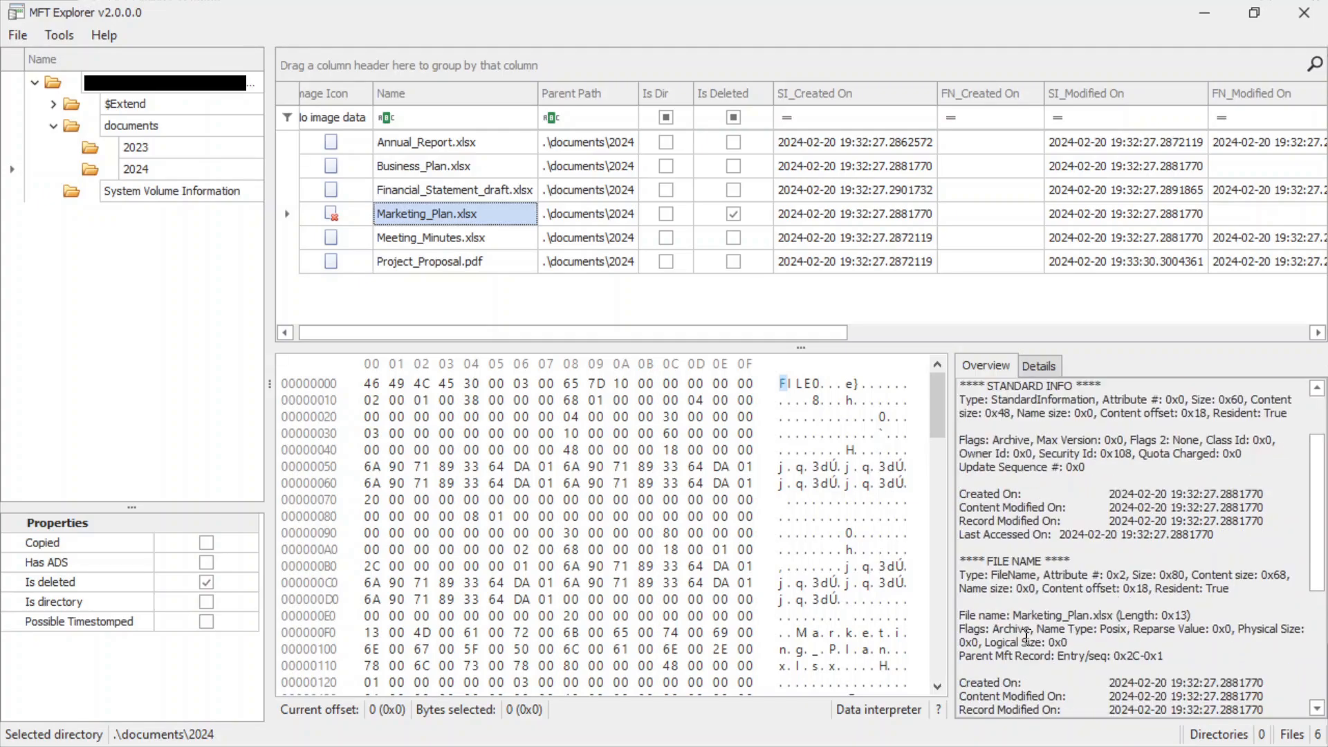
scroll(1024, 630, "down", 1)
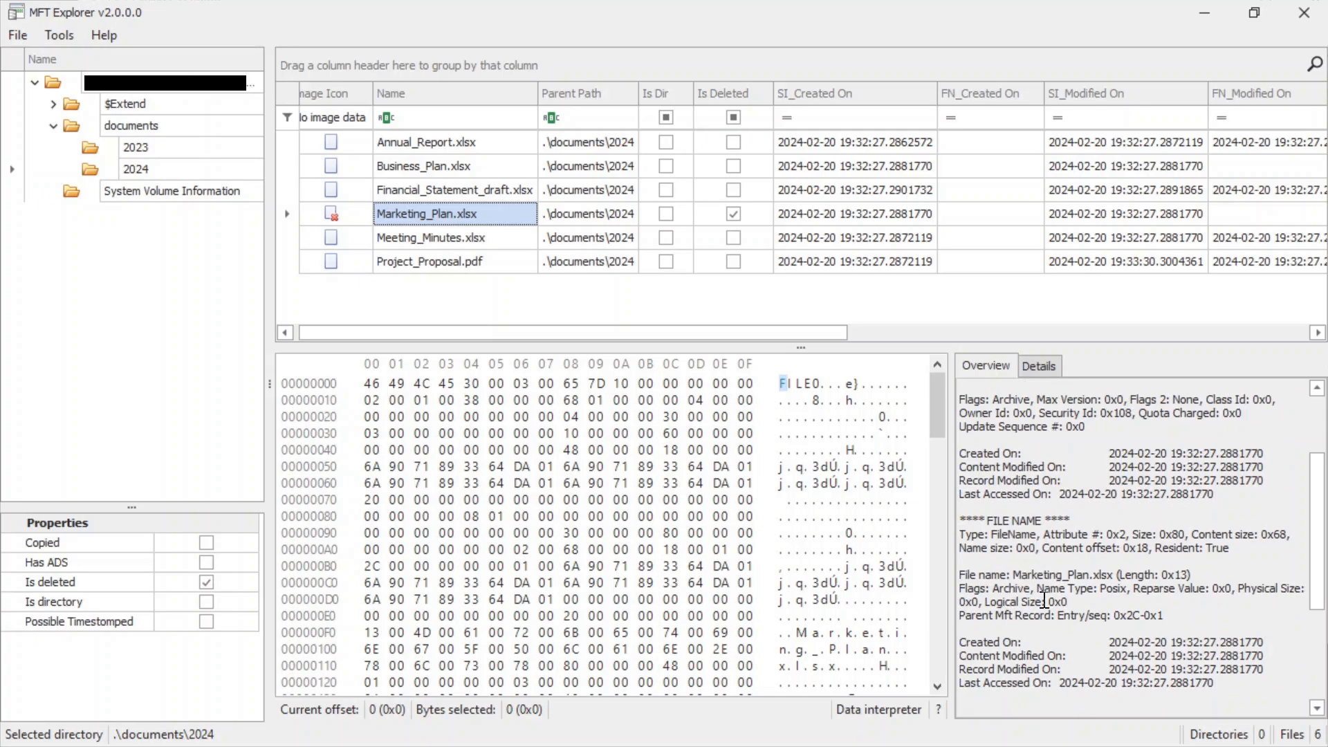
scroll(1037, 593, "down", 1)
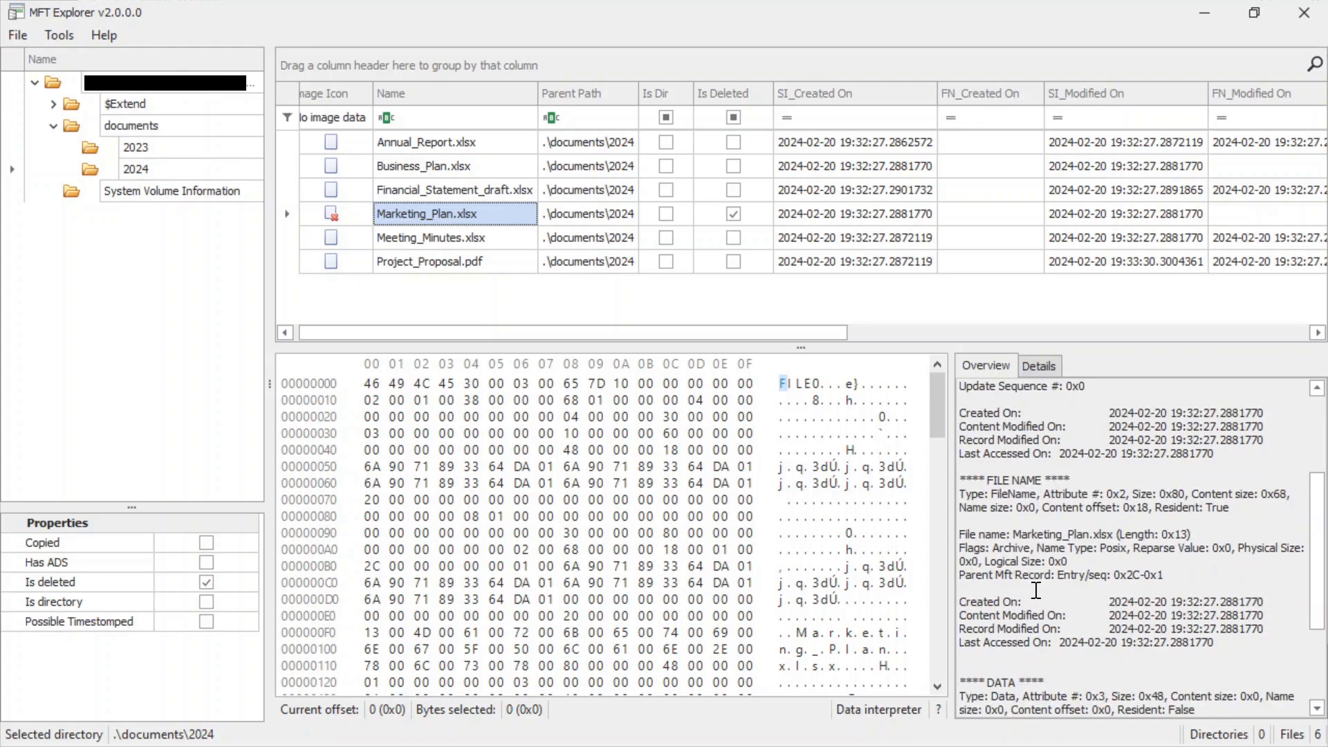
scroll(1035, 590, "down", 3)
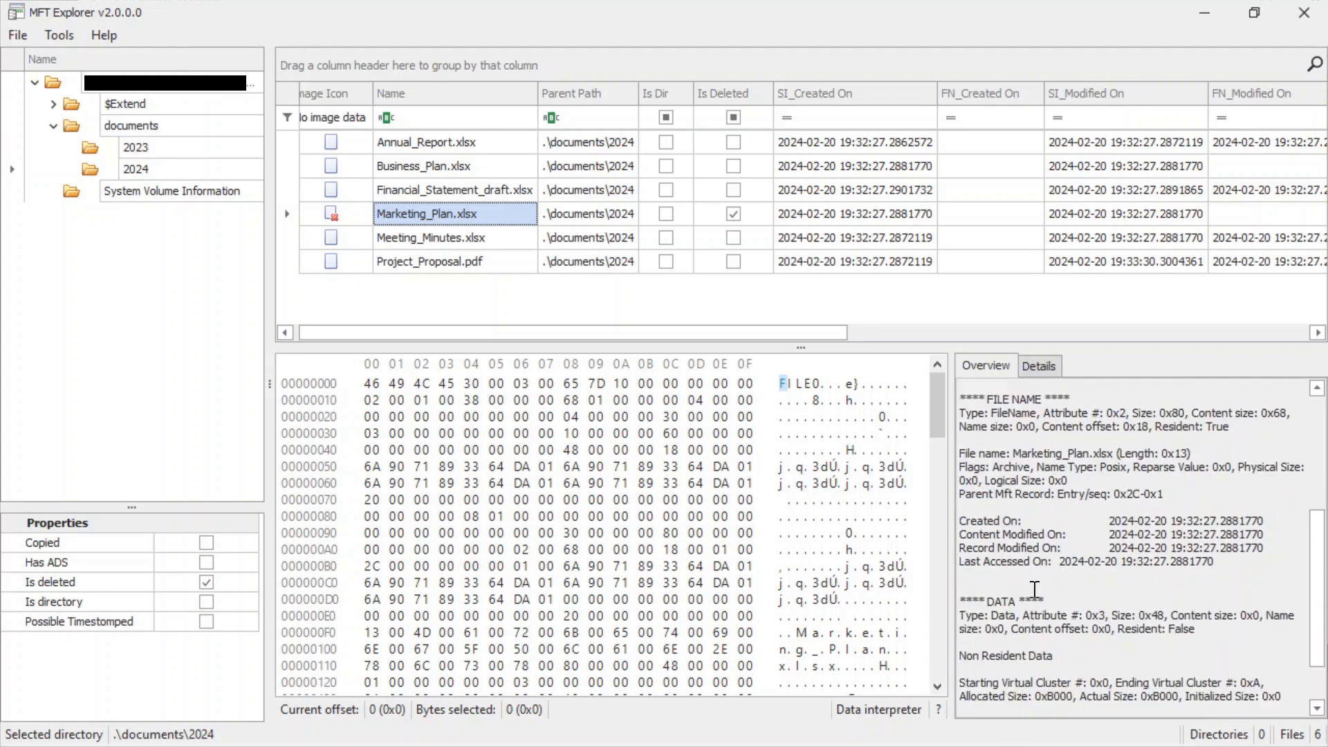
scroll(1036, 590, "up", 8)
Recheck the timestamps and Copied column of Financial_Statement_draft.xlsx, then reselect its file name.
left_click_drag(786, 334, 1245, 331)
left_click(830, 187)
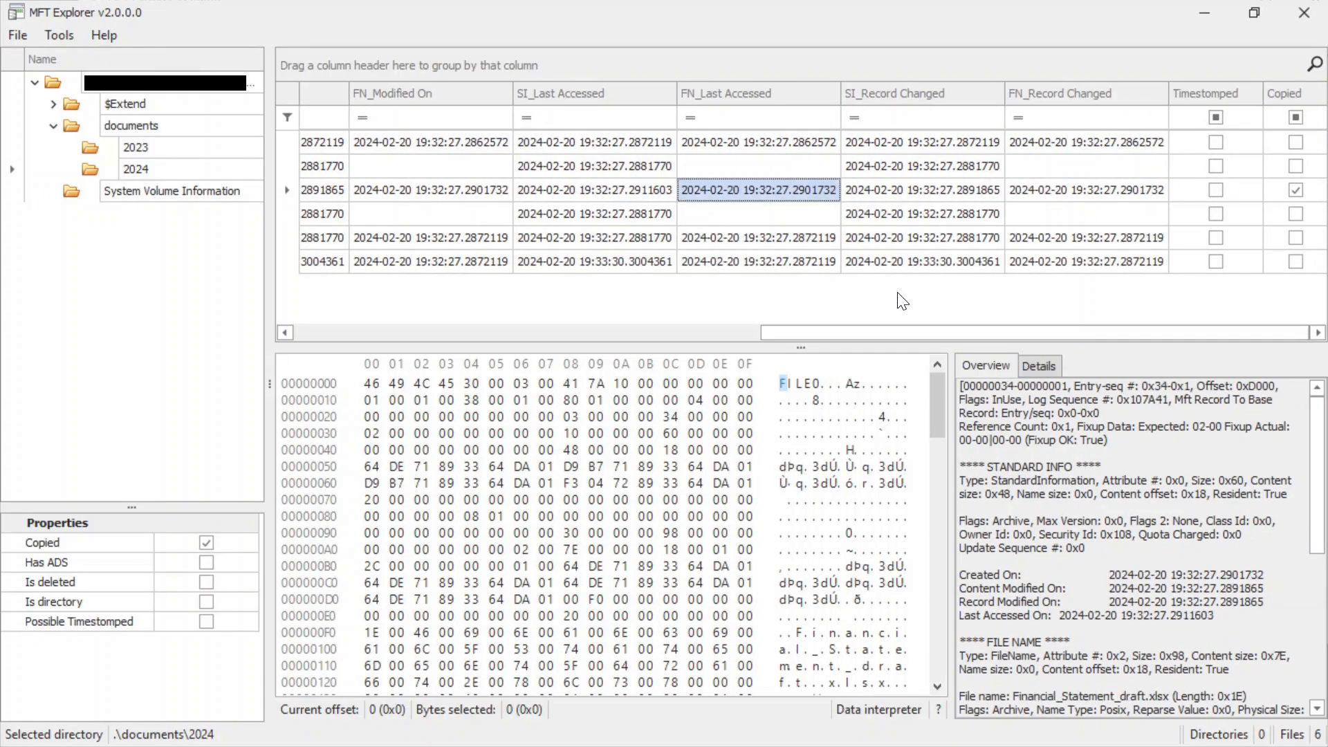
left_click_drag(897, 332, 330, 306)
left_click(410, 189)
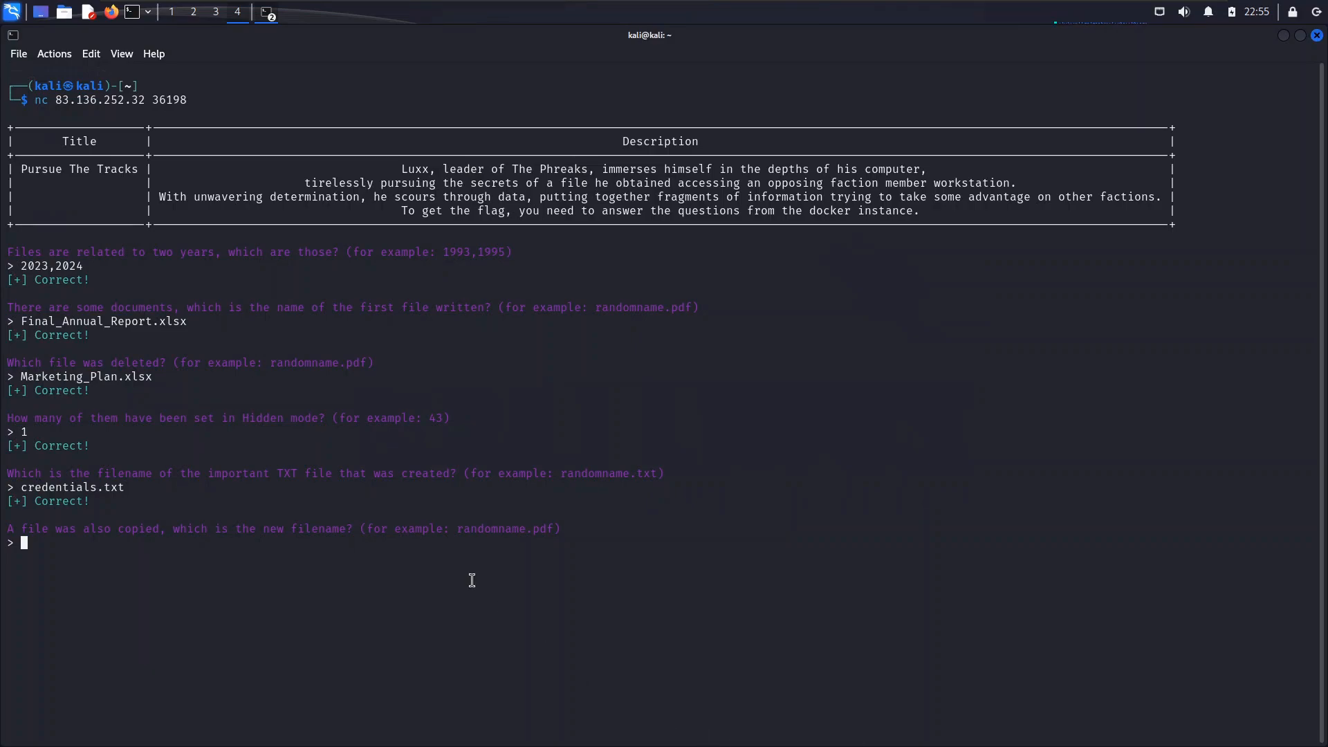
In the terminal, answer the question about the copied file's new filename with Financial_Statement_draft.xlsx.
type("Financial_Statemtn")
key("BackSpace")
key("BackSpace")
type("ent_Dra")
key("BackSpace")
key("BackSpace")
key("BackSpace")
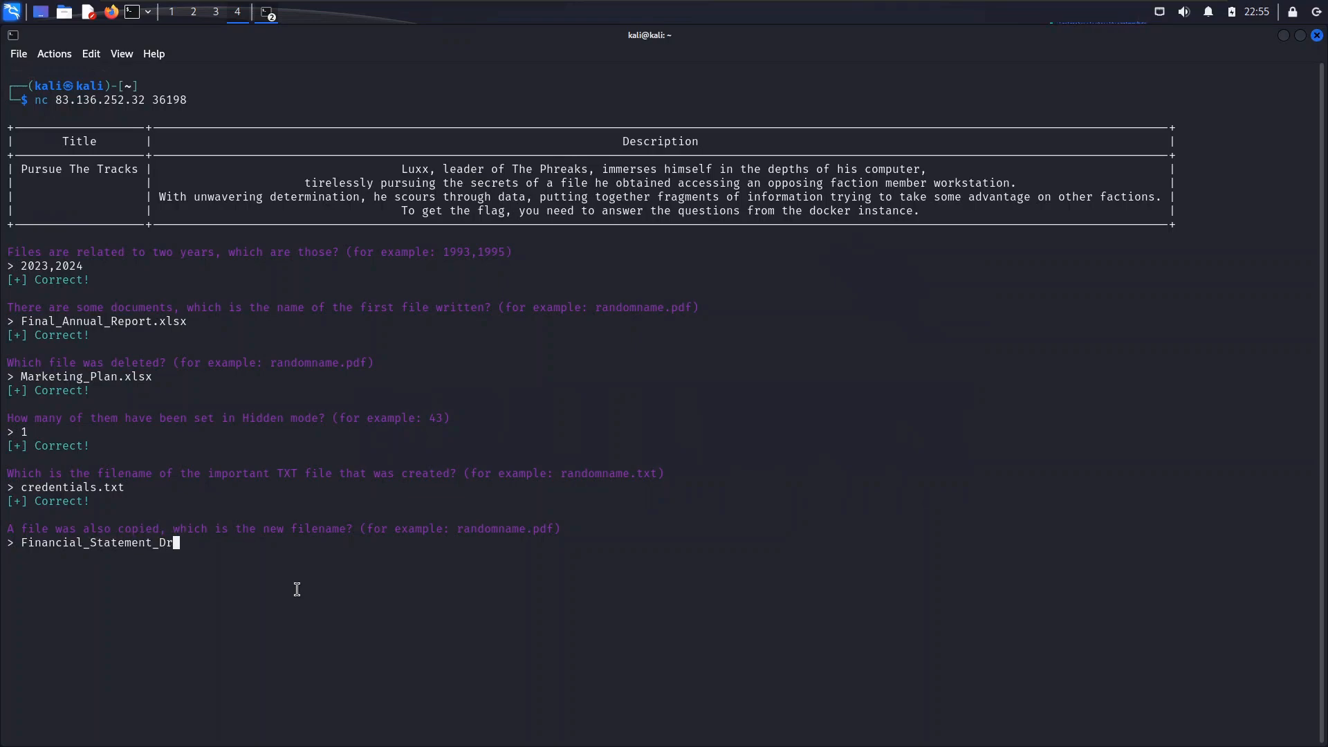
type("dar")
key("BackSpace")
key("BackSpace")
type("raft.xlsx")
key("Return")
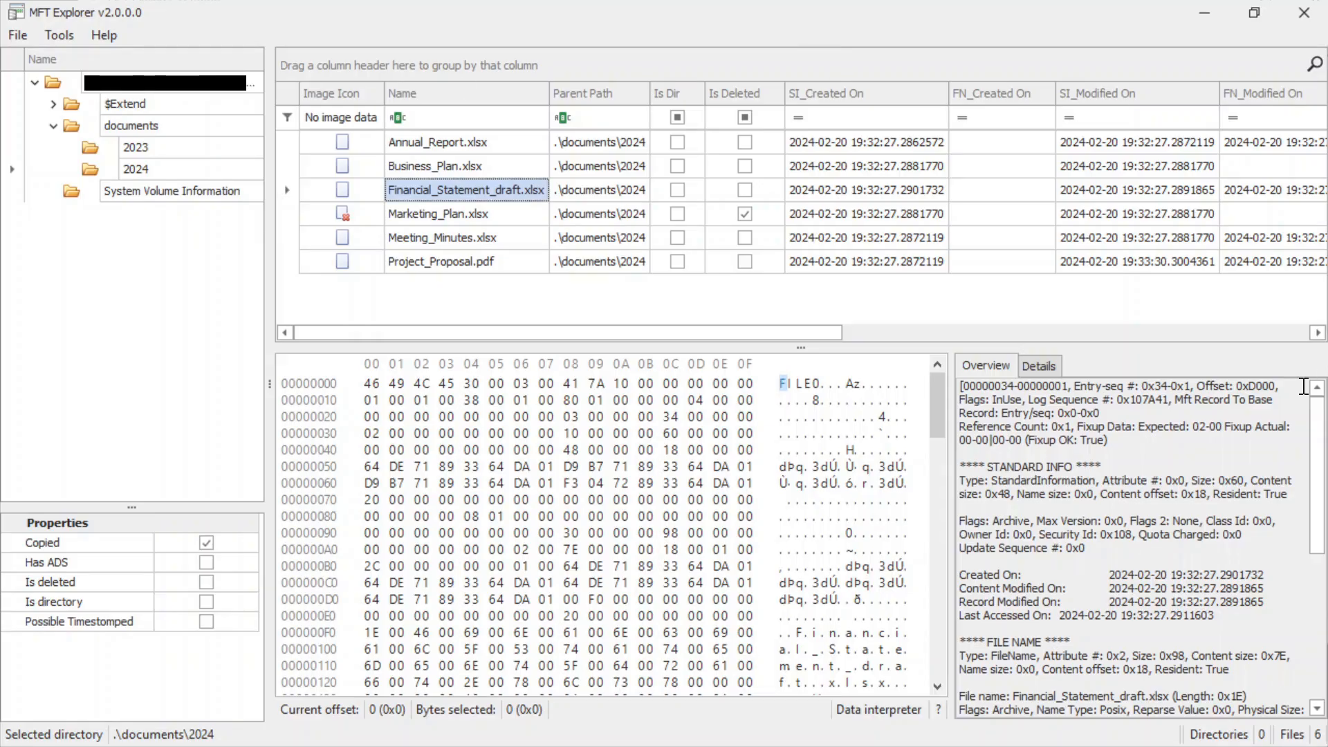
In MFT Explorer, compare the SI record-changed, modified and created timestamps of Project_Proposal.pdf with those of the other 2024 files.
left_click_drag(716, 332, 975, 333)
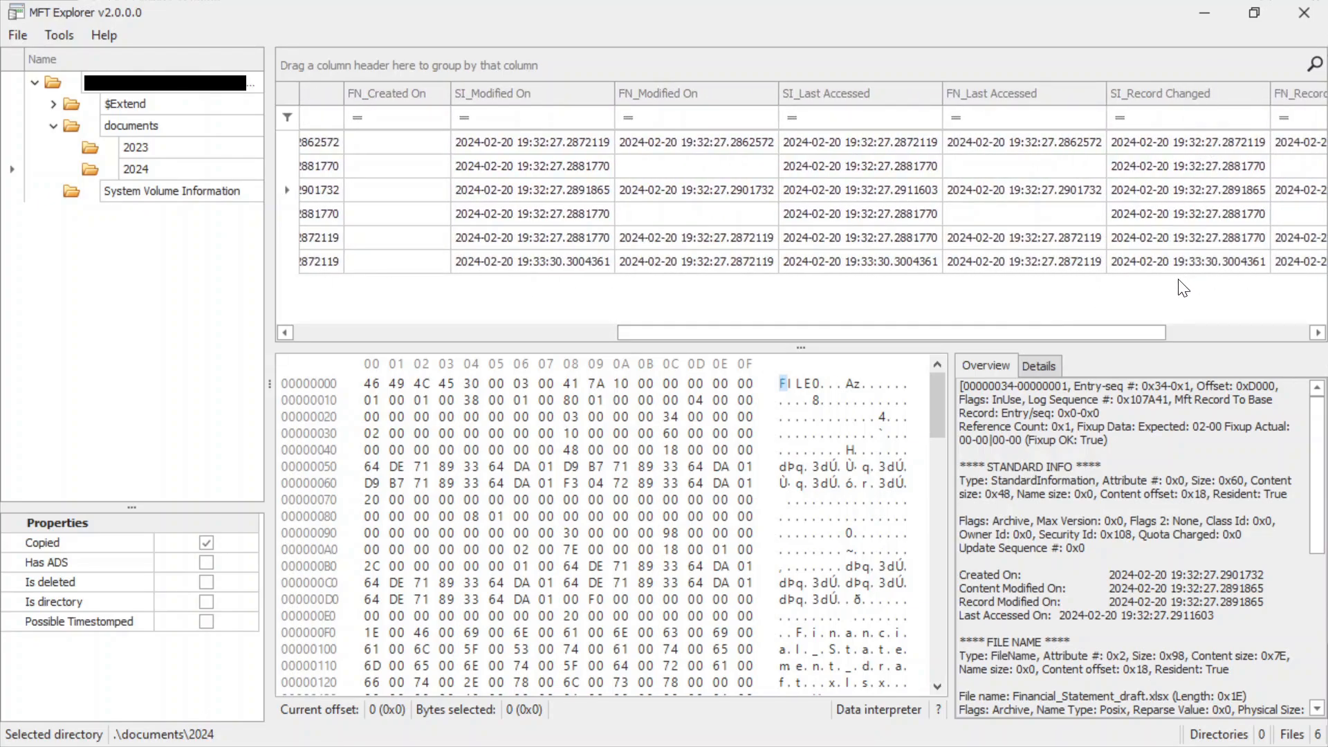
mouse_move(1117, 335)
left_mouse_down()
mouse_move(1041, 339)
mouse_move(1132, 334)
mouse_move(1034, 346)
mouse_move(1139, 332)
left_mouse_up()
left_click(1160, 258)
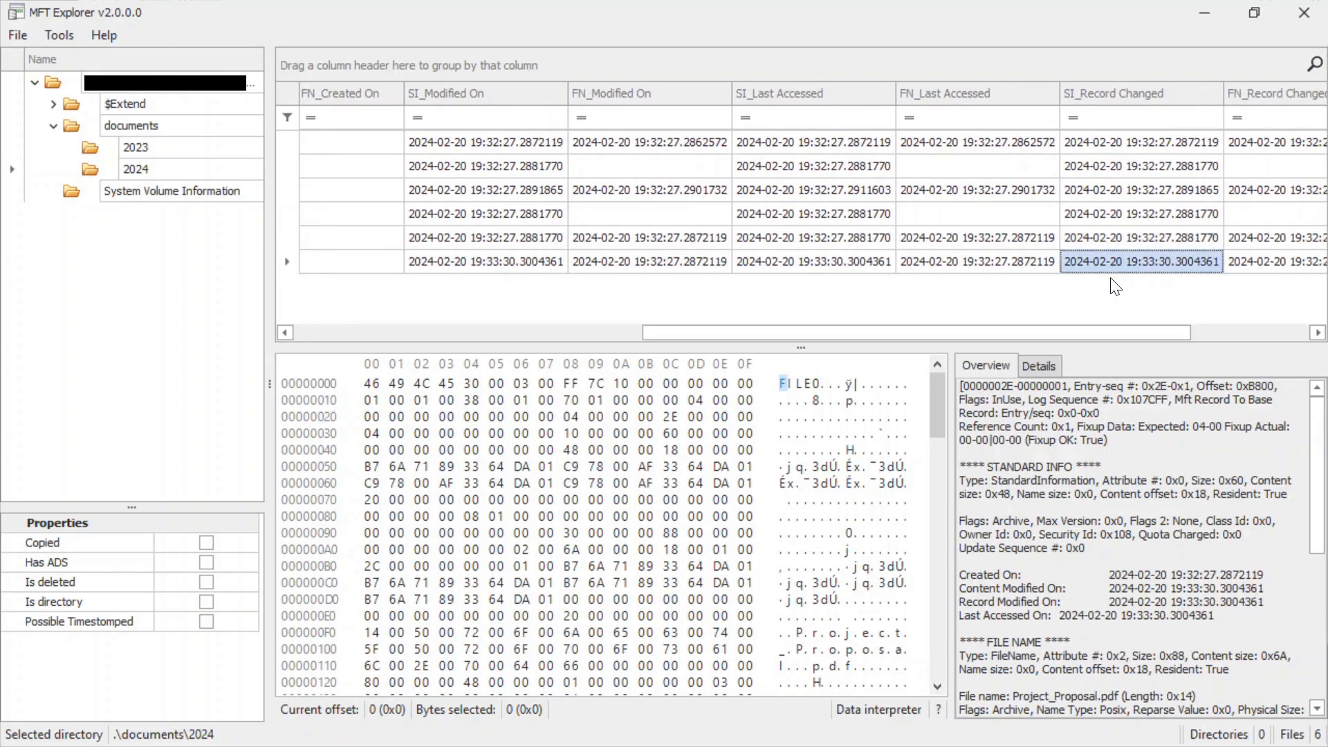
left_click_drag(1134, 332, 1157, 332)
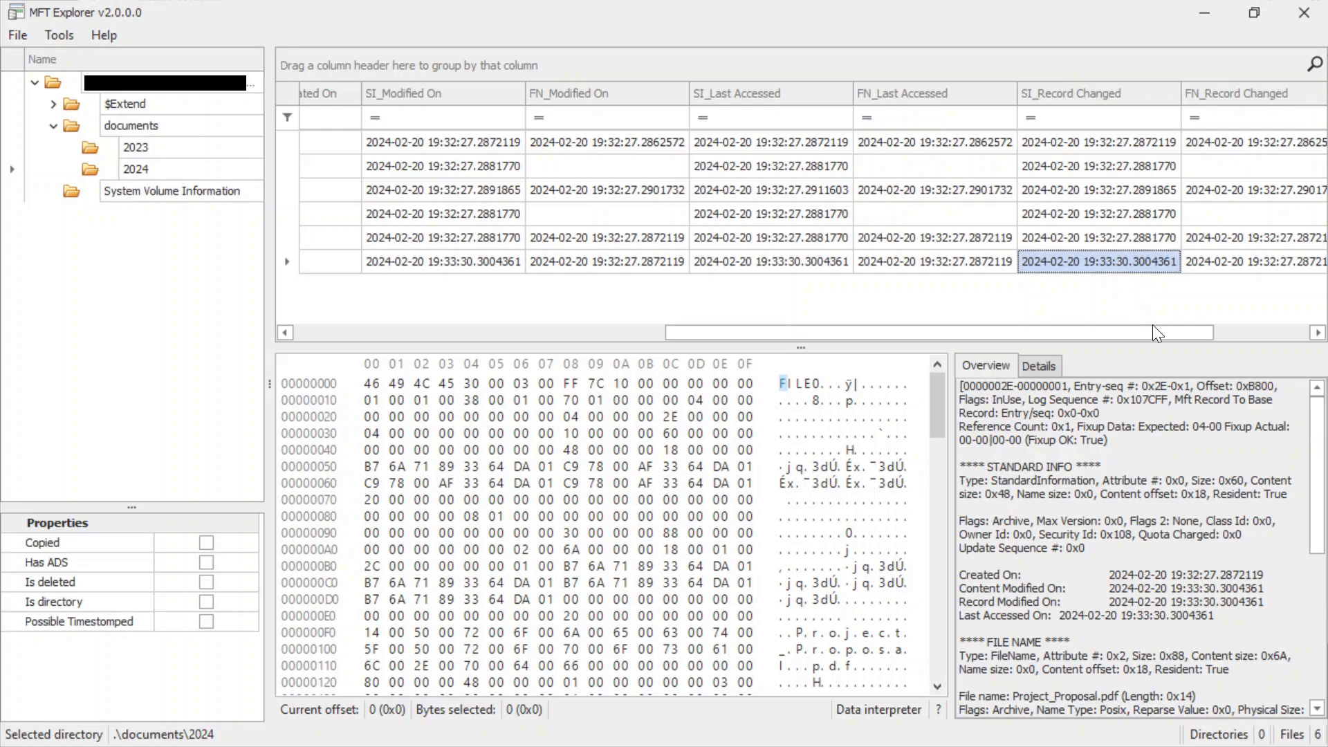
left_click_drag(1155, 332, 1121, 335)
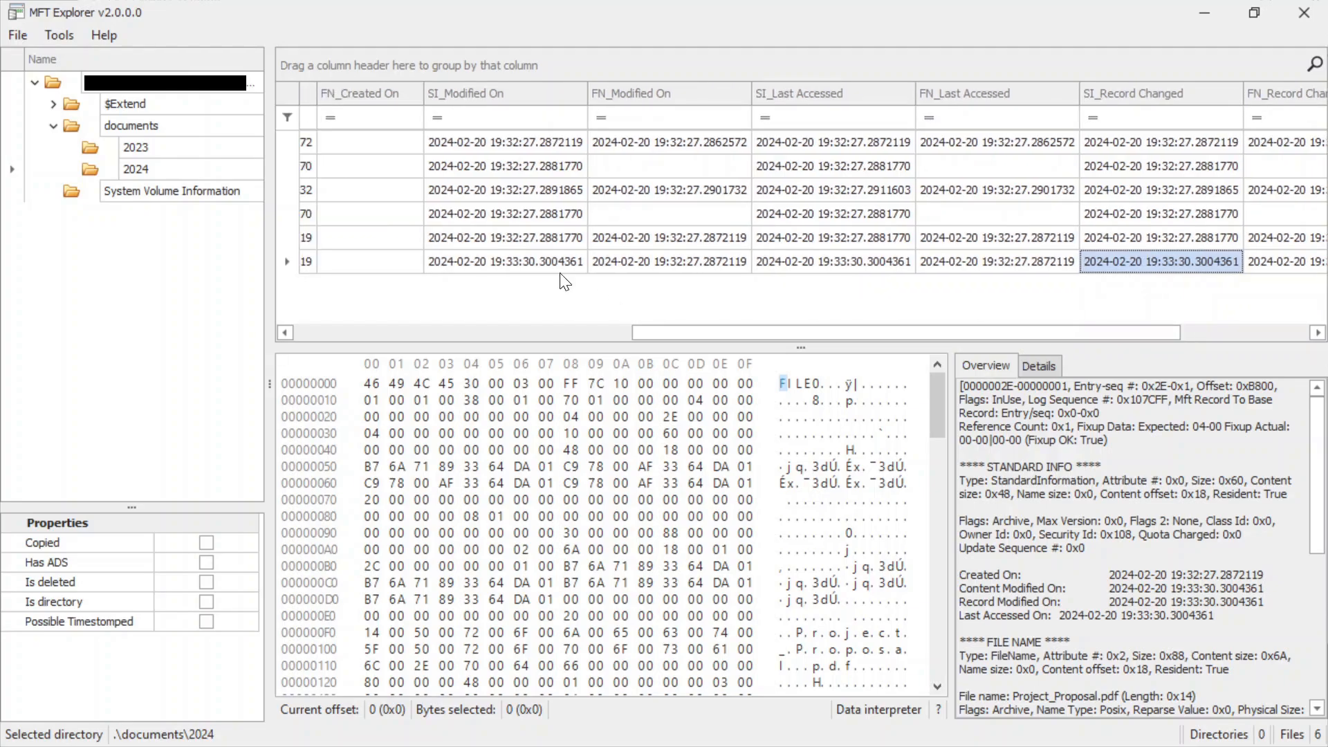
left_click(516, 257)
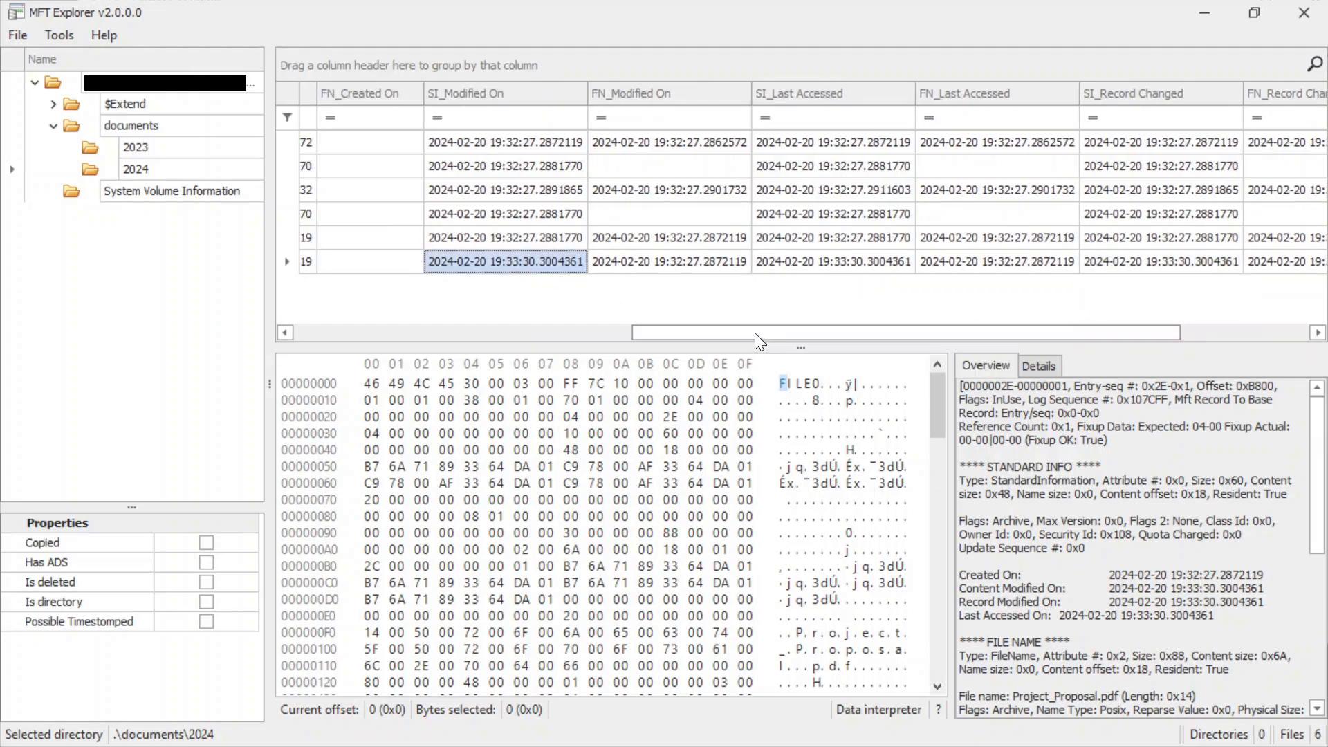
left_click_drag(754, 333, 584, 275)
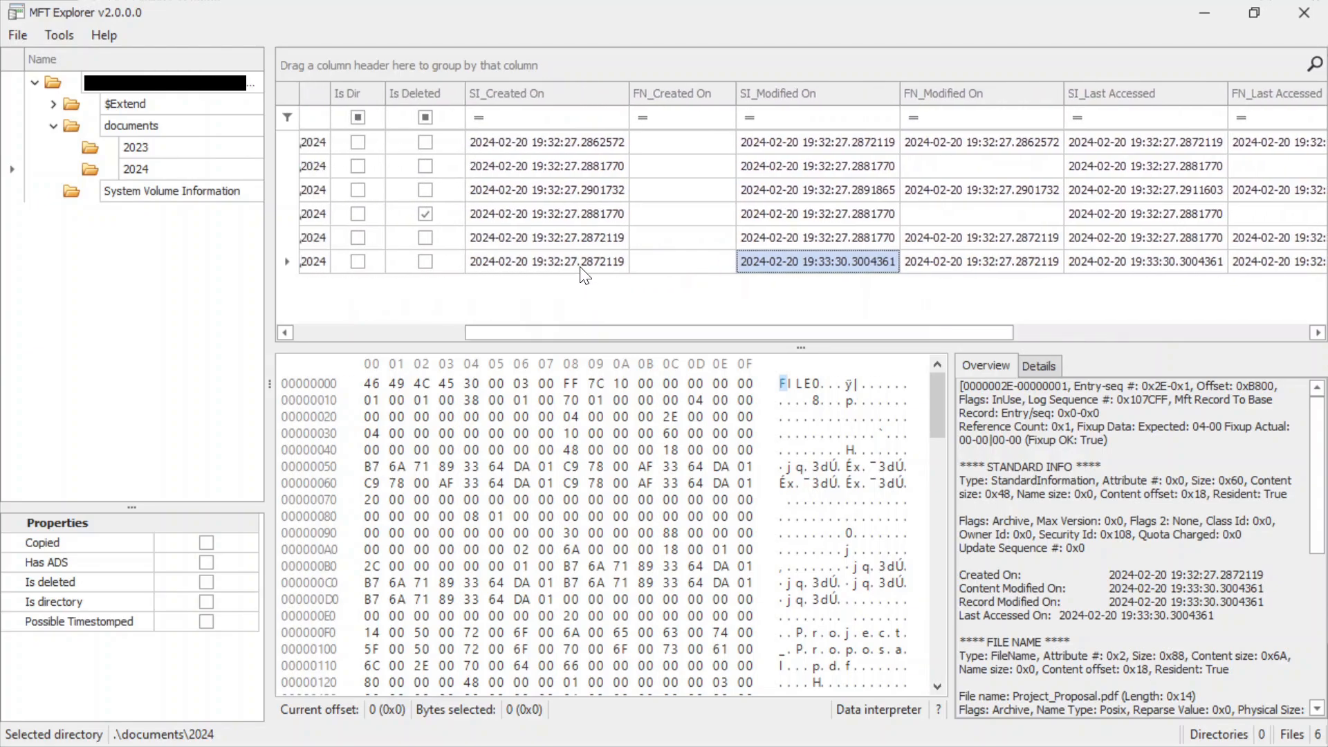
left_click(582, 268)
left_click_drag(570, 326, 391, 325)
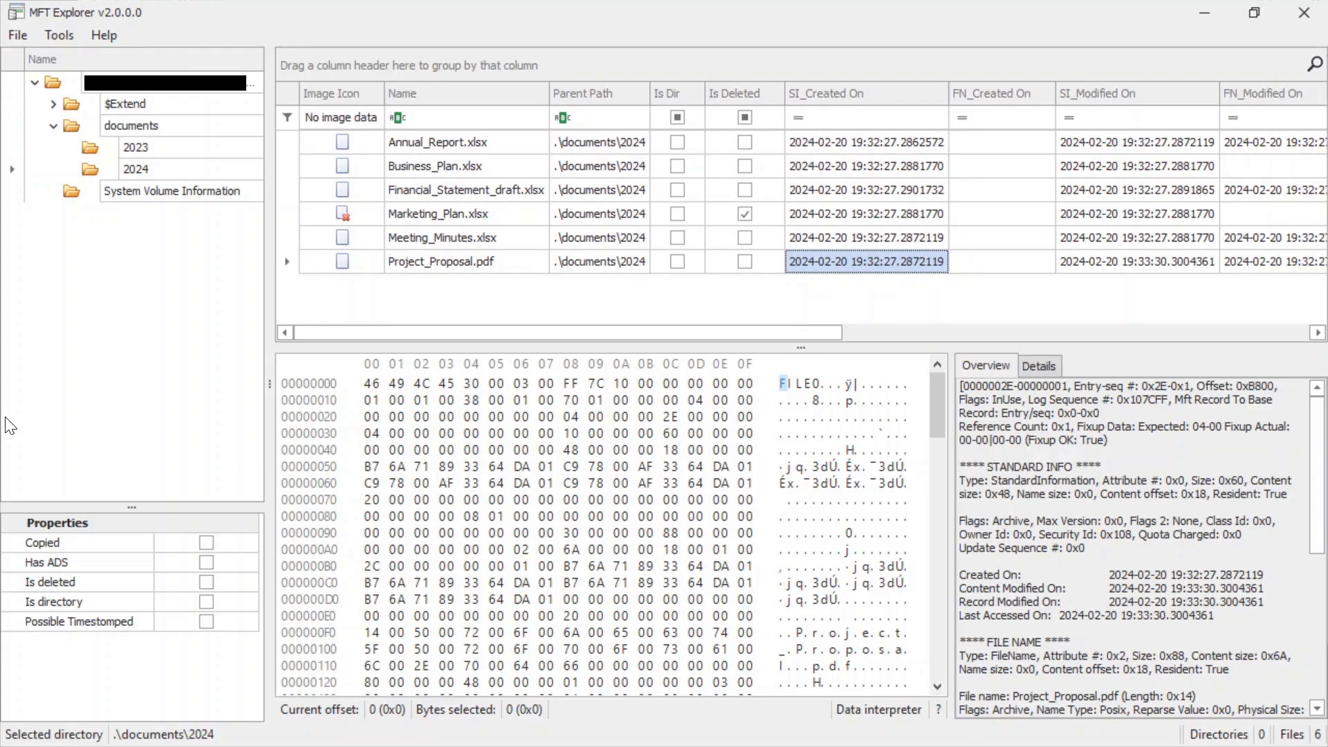
In the terminal, answer the question about the file modified after creation with Project_Proposal.pdf.
key("alt+Tab")
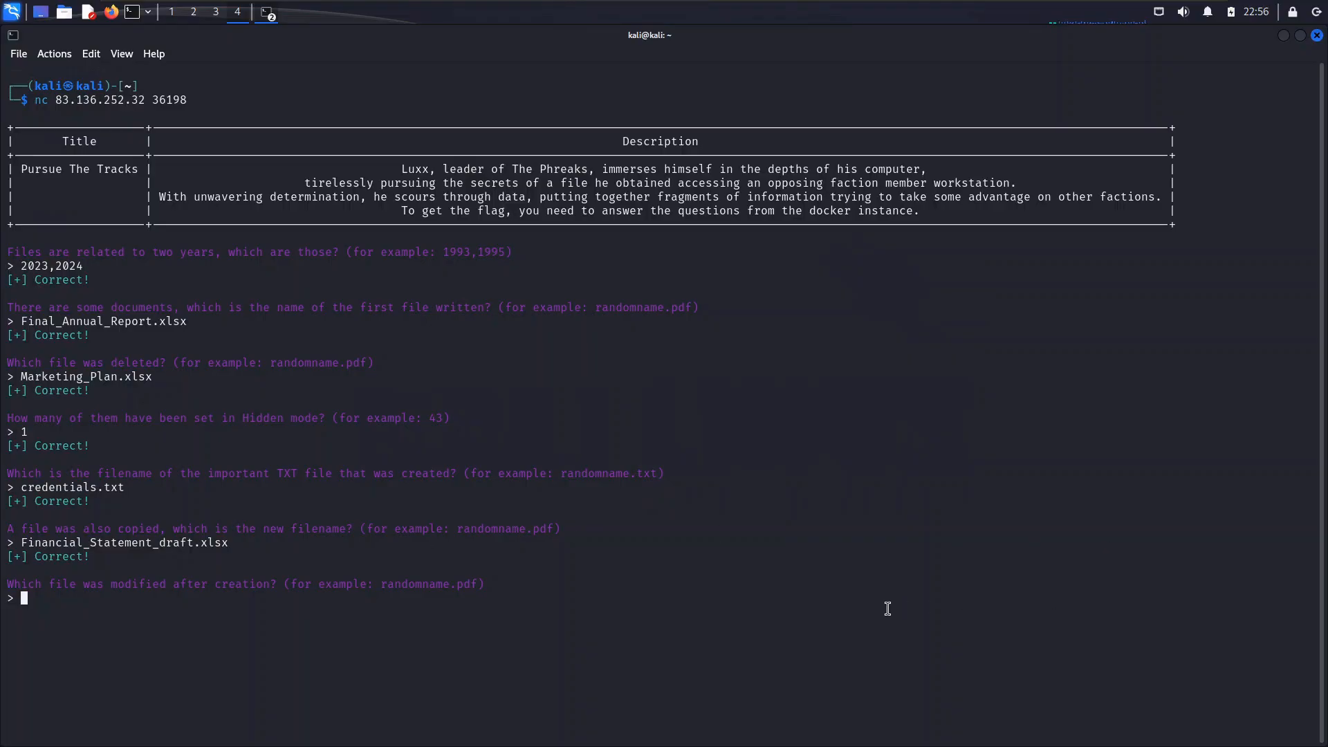
type("Project_Proposal.pdf")
key("Return")
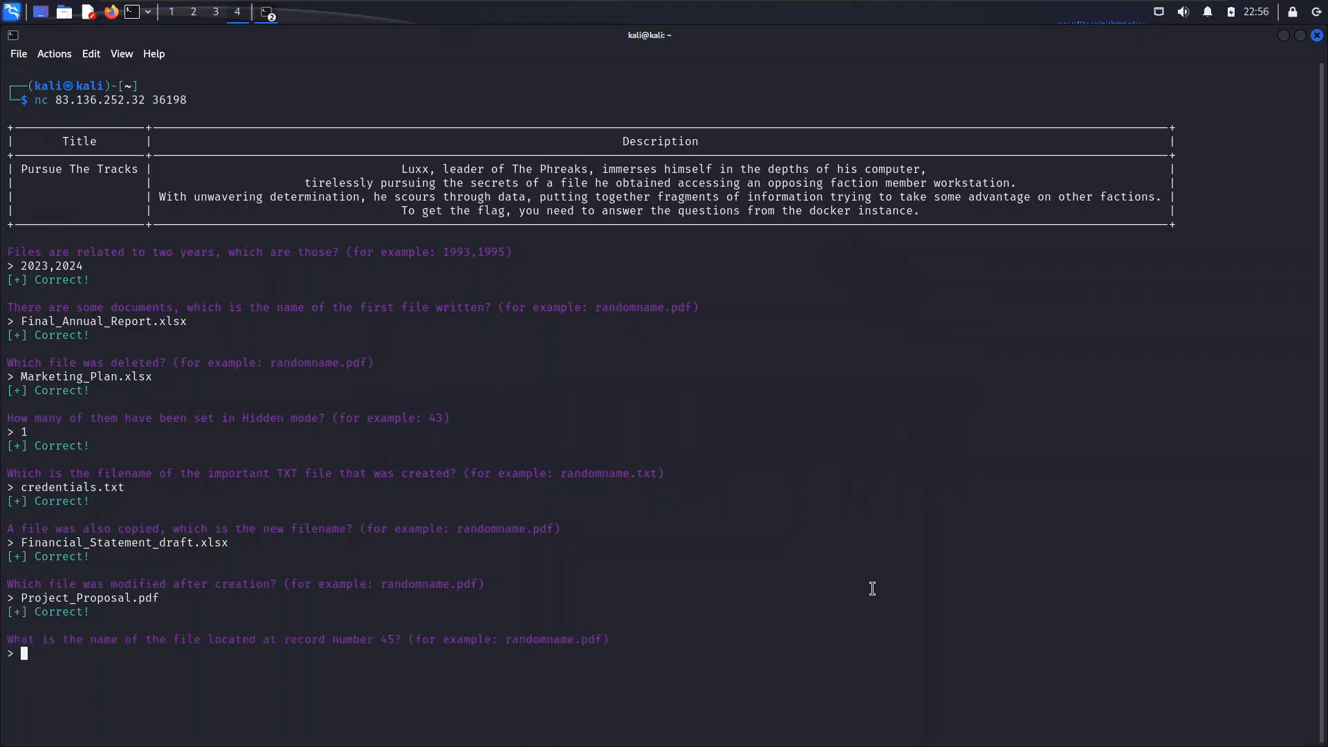
Highlight record number 45 in the terminal question, then in MFT Explorer inspect and highlight the entry number of Project_Proposal.pdf.
left_click_drag(375, 639, 409, 639)
left_click(397, 640)
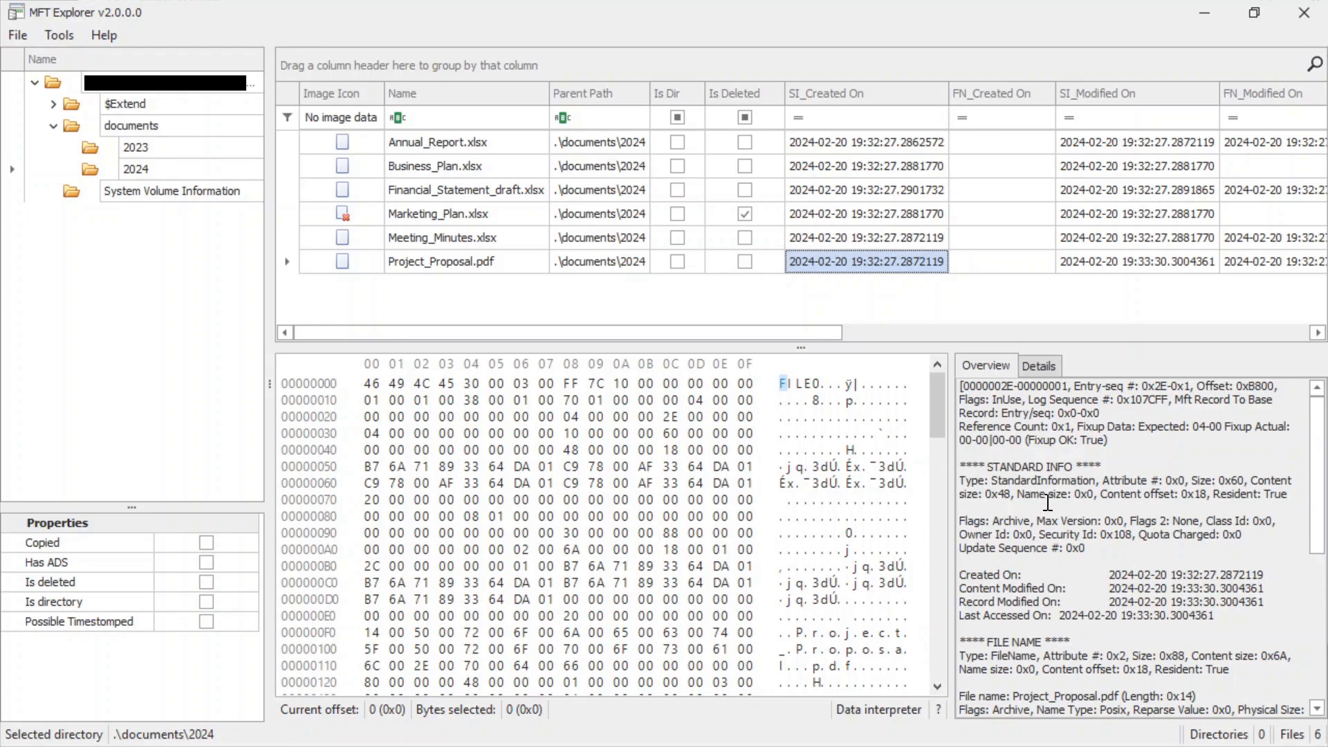
scroll(1041, 548, "down", 1)
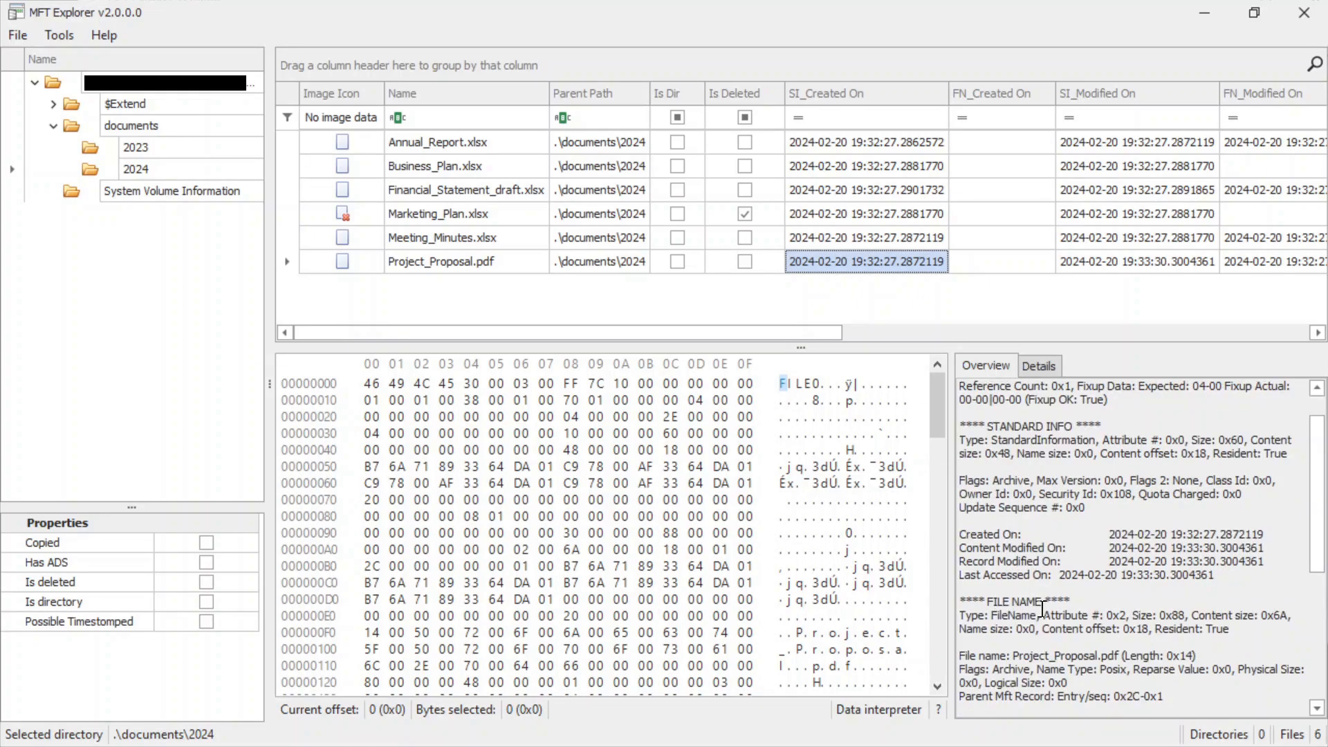
scroll(1056, 578, "up", 1)
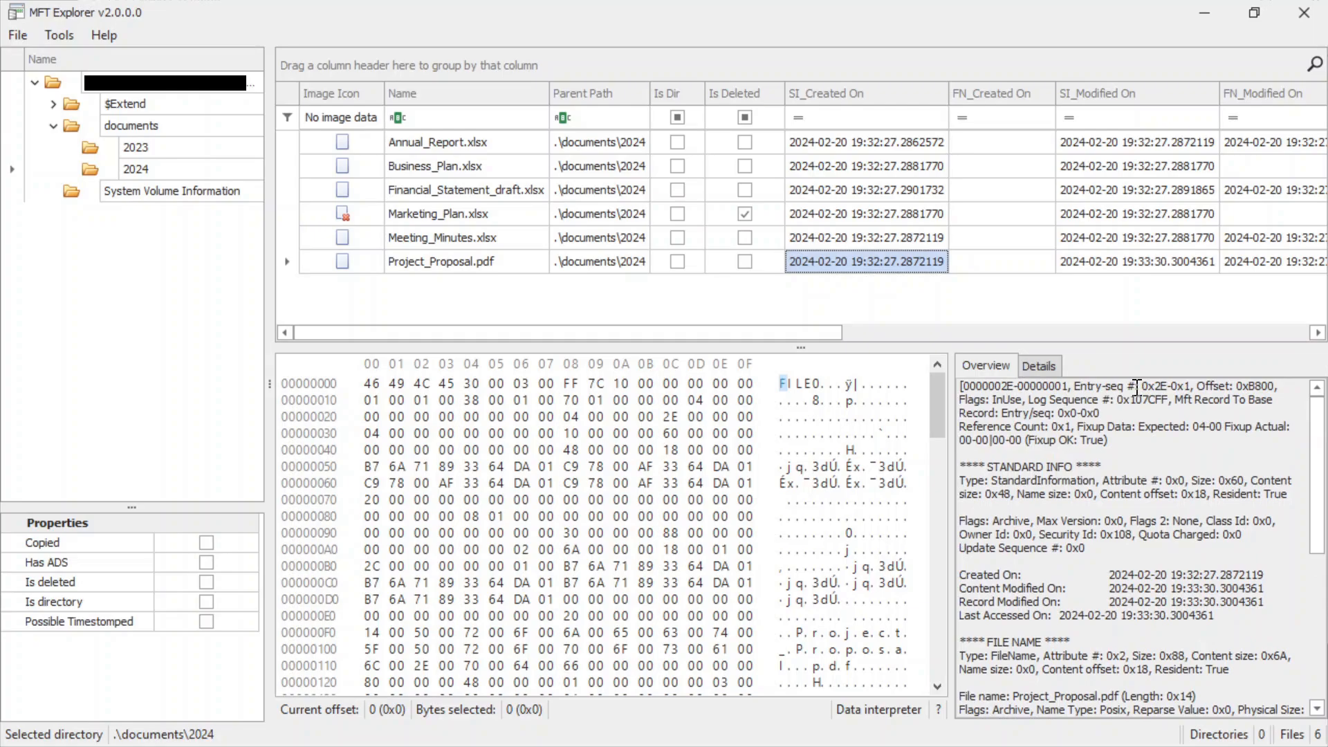
left_click_drag(1134, 386, 1179, 386)
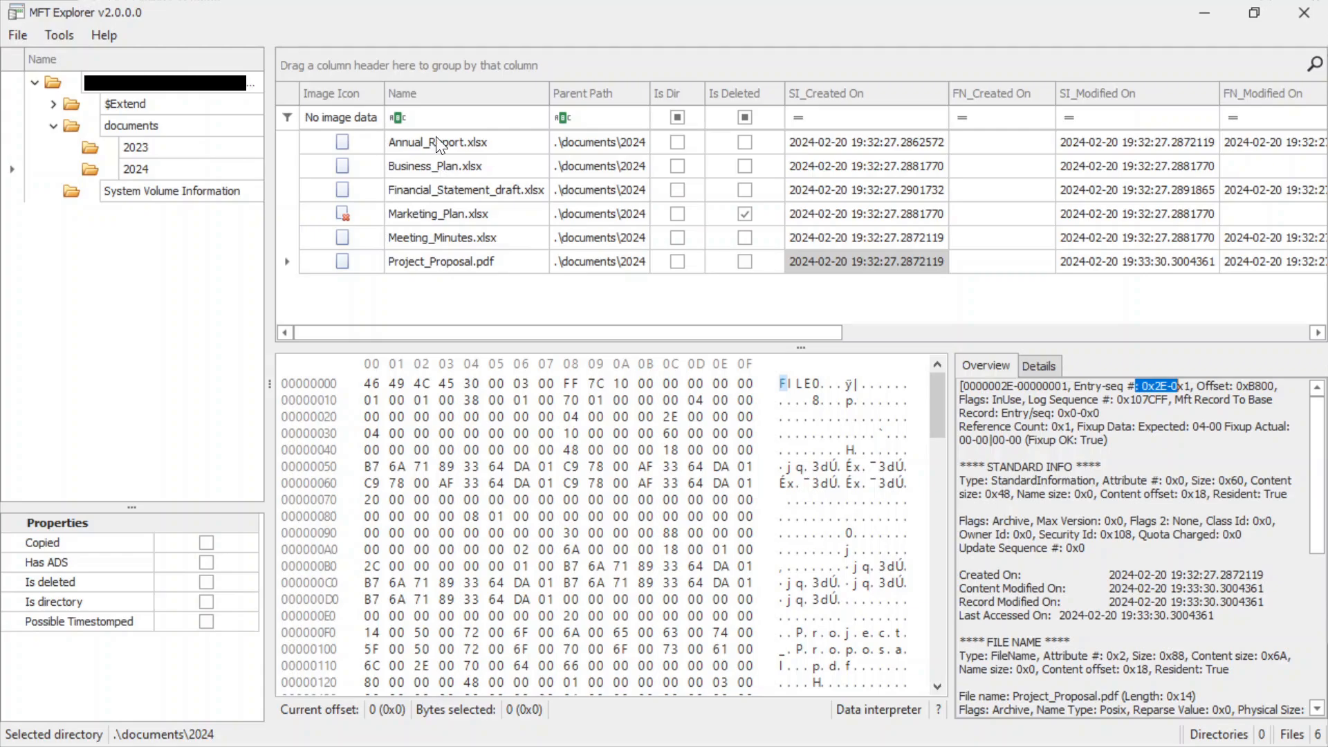
left_click(442, 260)
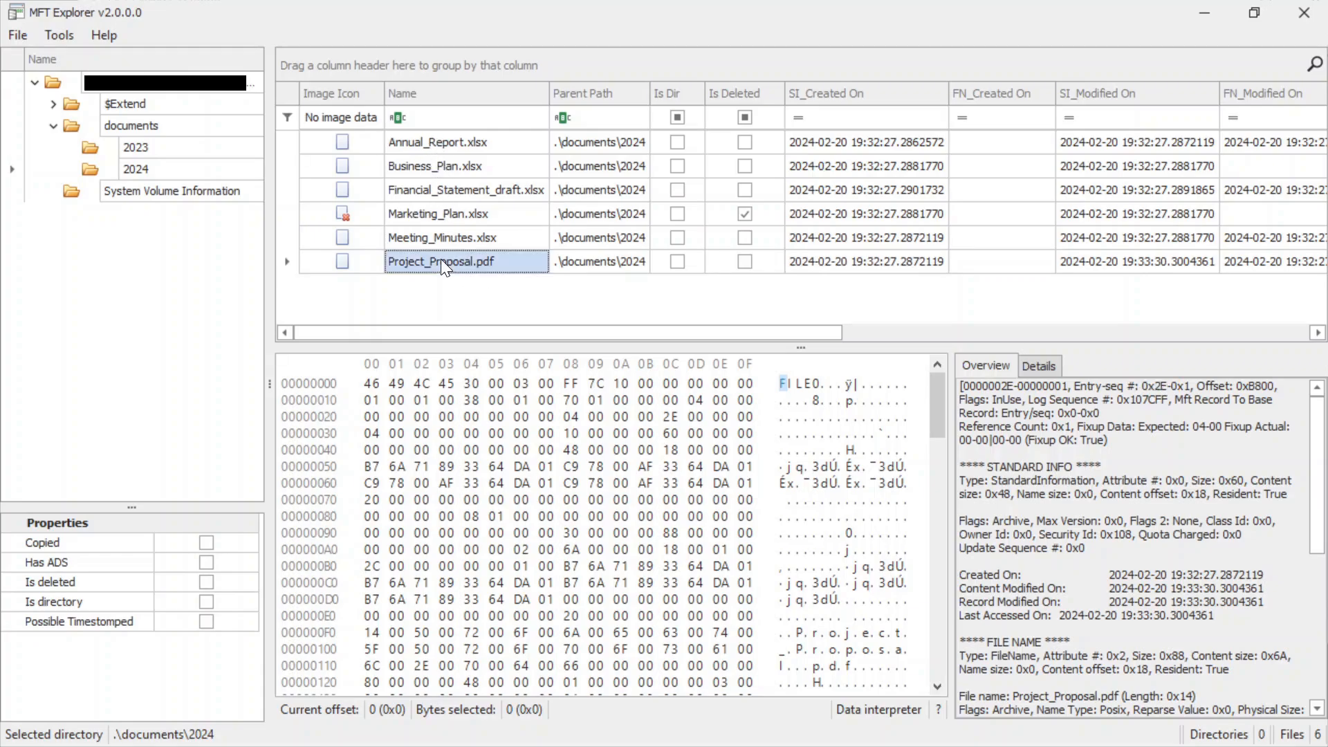
left_click_drag(1143, 385, 1178, 385)
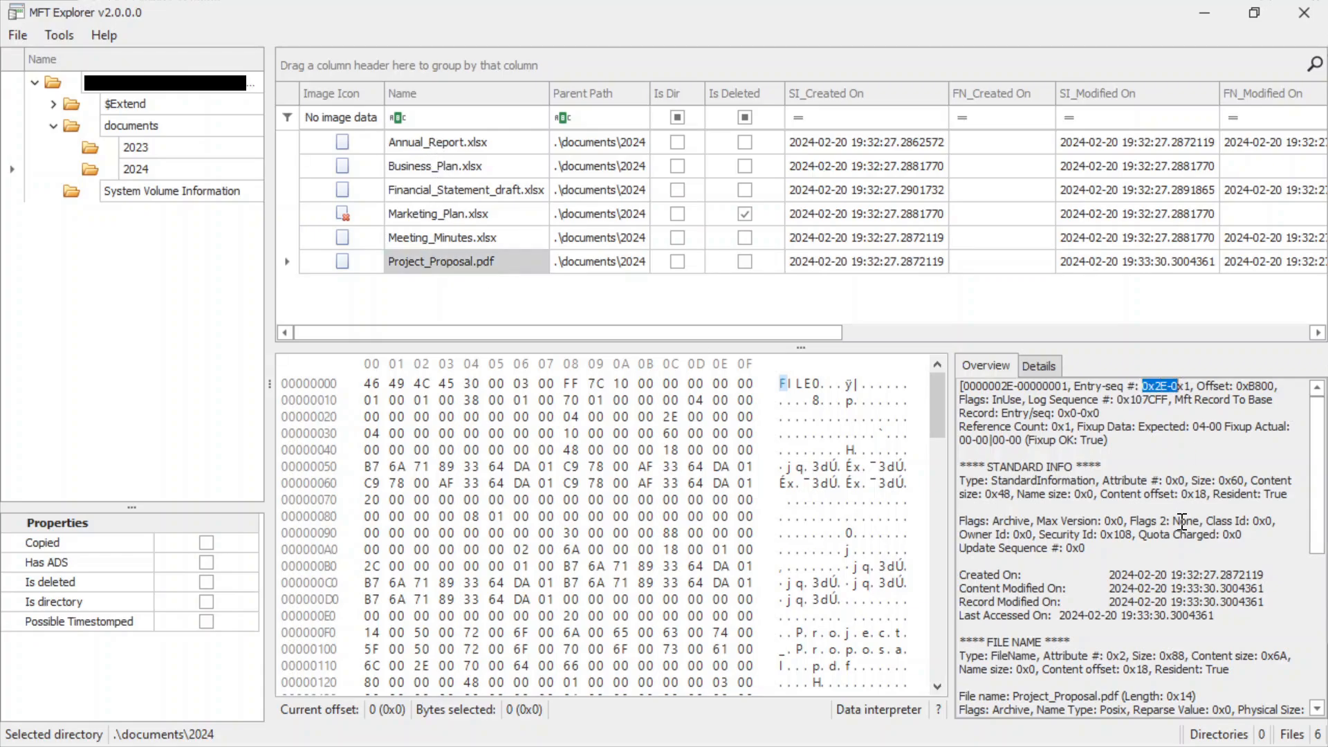
Check the entry numbers of Meeting_Minutes.xlsx, Marketing_Plan.xlsx, Financial_Statement_draft.xlsx and Annual_Report.xlsx to find record number 45.
left_click(426, 236)
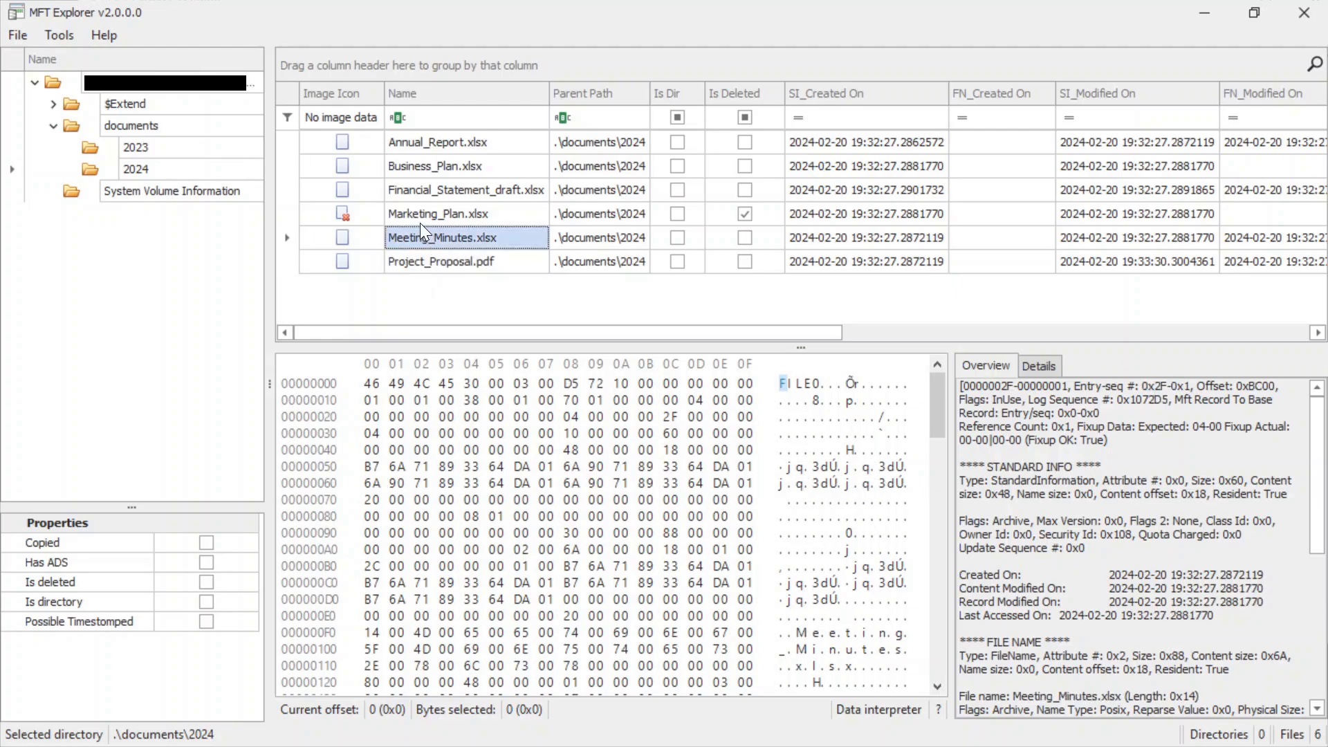
left_click(416, 213)
left_click(415, 188)
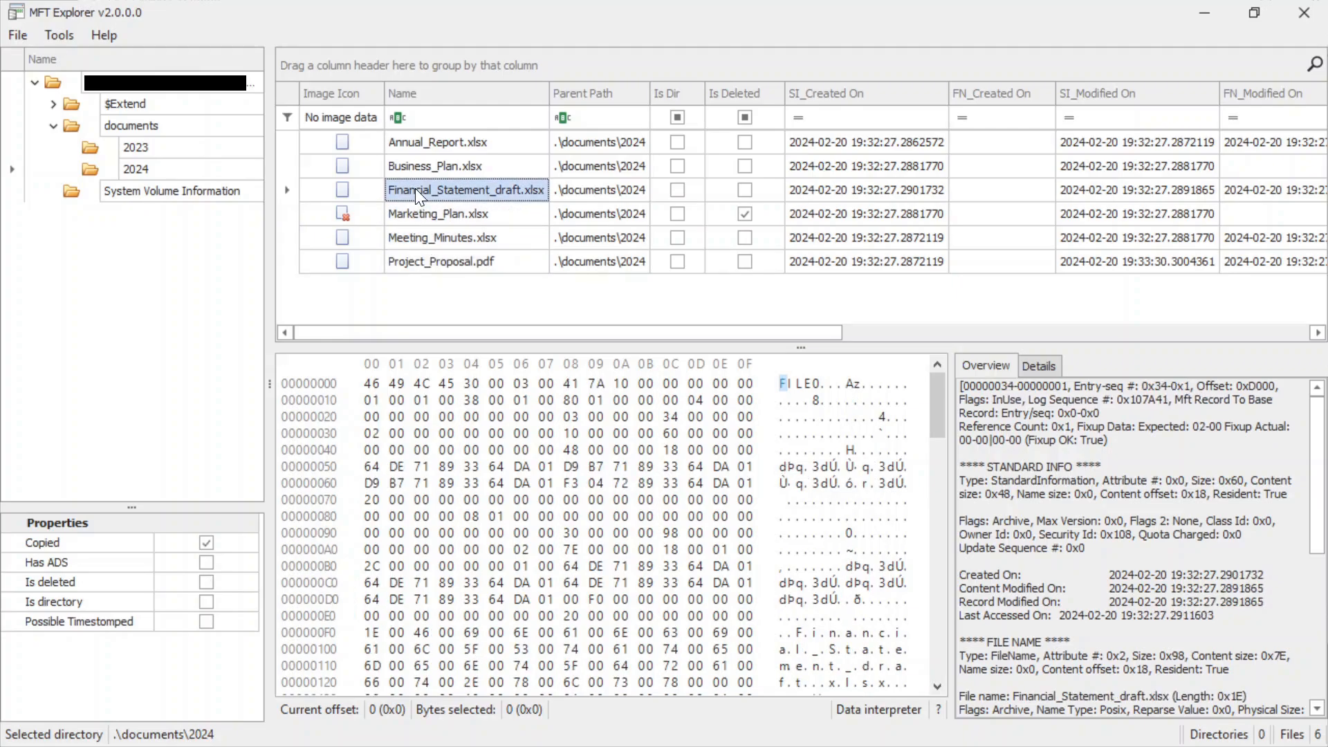
left_click(406, 150)
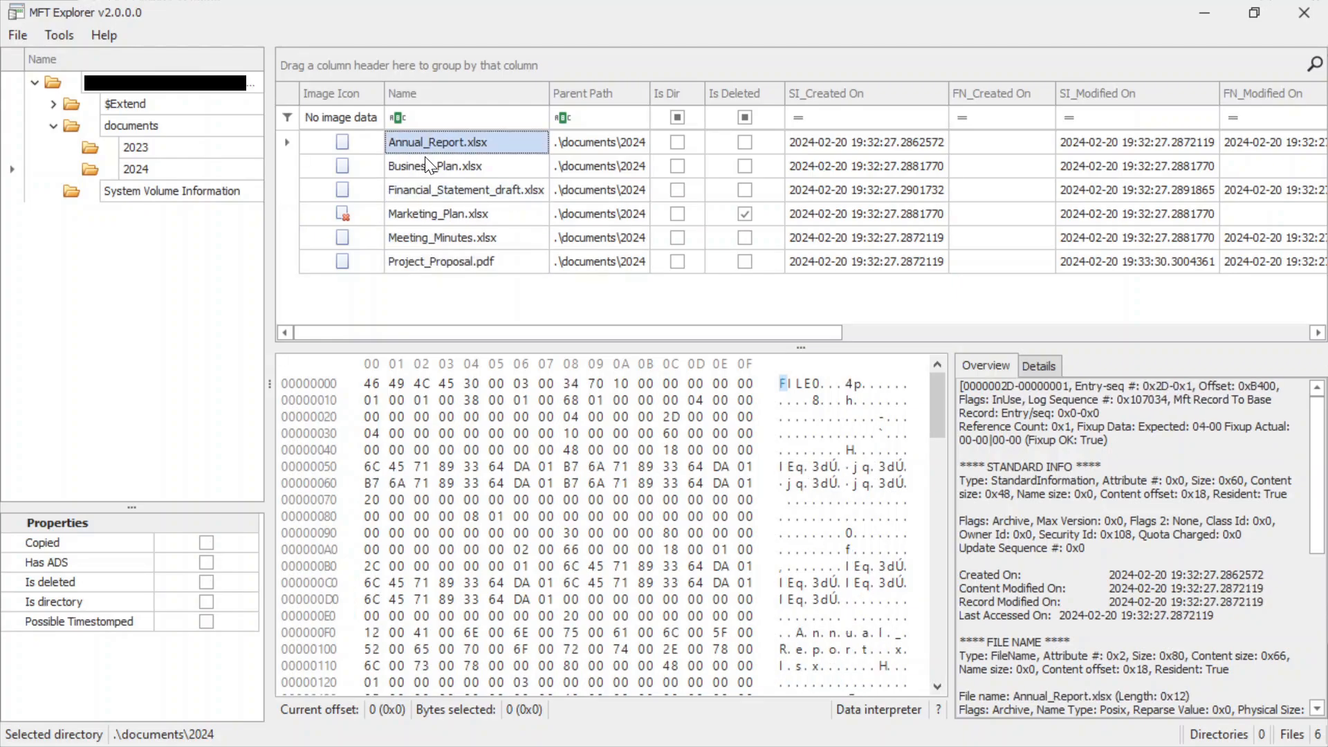
double_click(1155, 386)
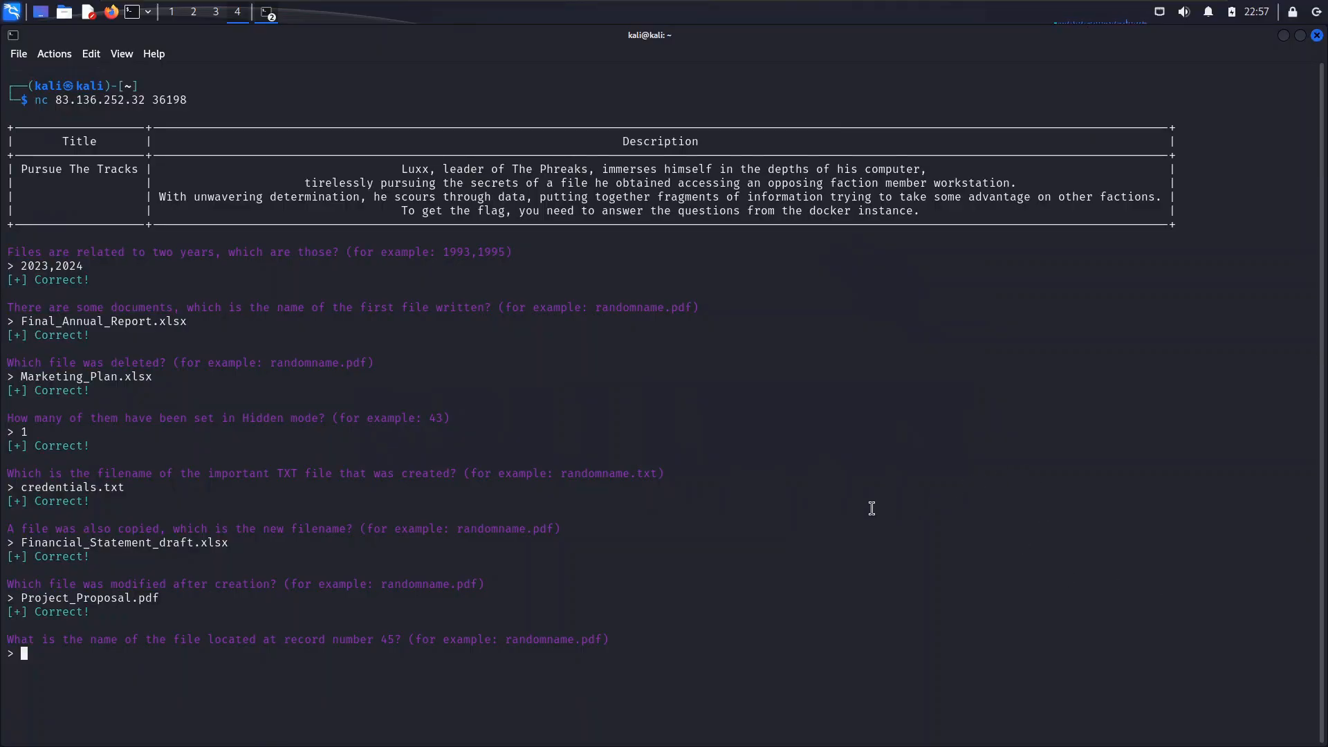
In the terminal, answer the question about the file at record number 45 with Annual_Report.xlsx.
type("Annual_Report.xlsx")
key("Return")
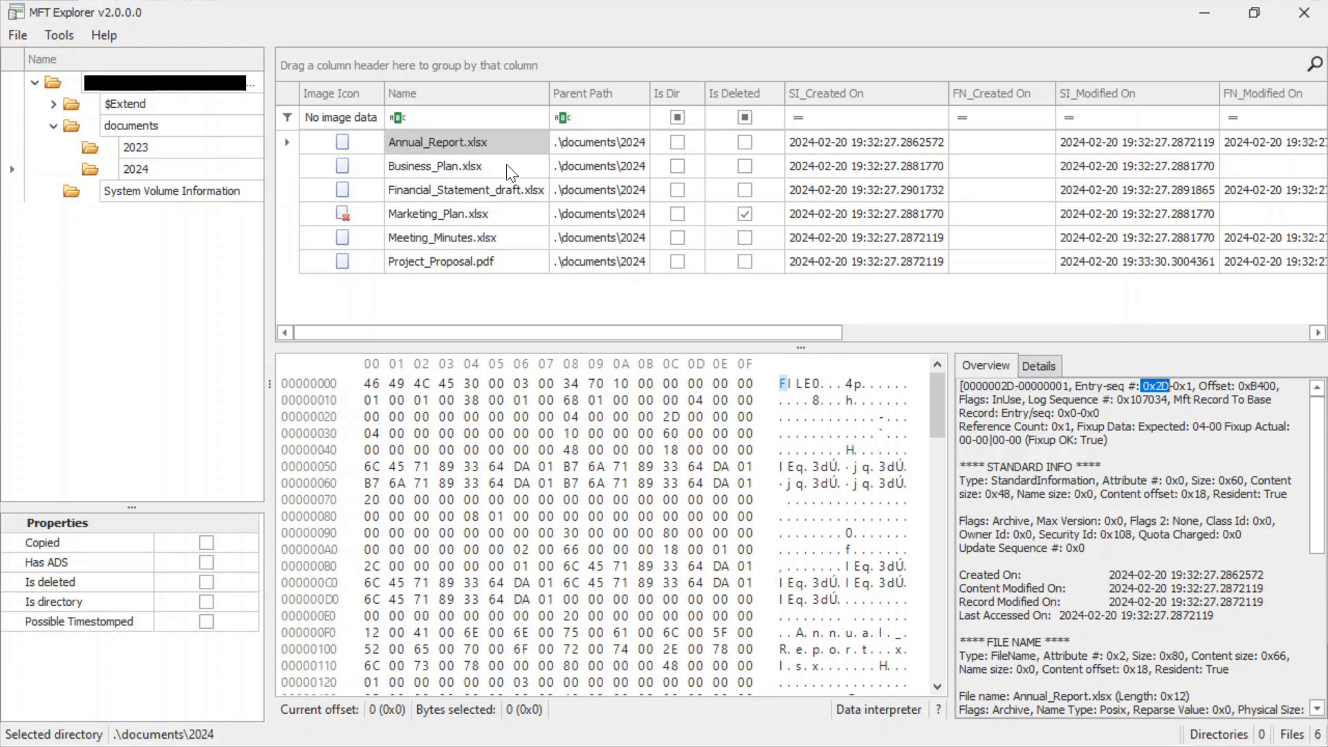
In MFT Explorer, check the entry numbers of the files in the 2024 folder to find record number 40.
left_click(482, 170)
left_click(438, 191)
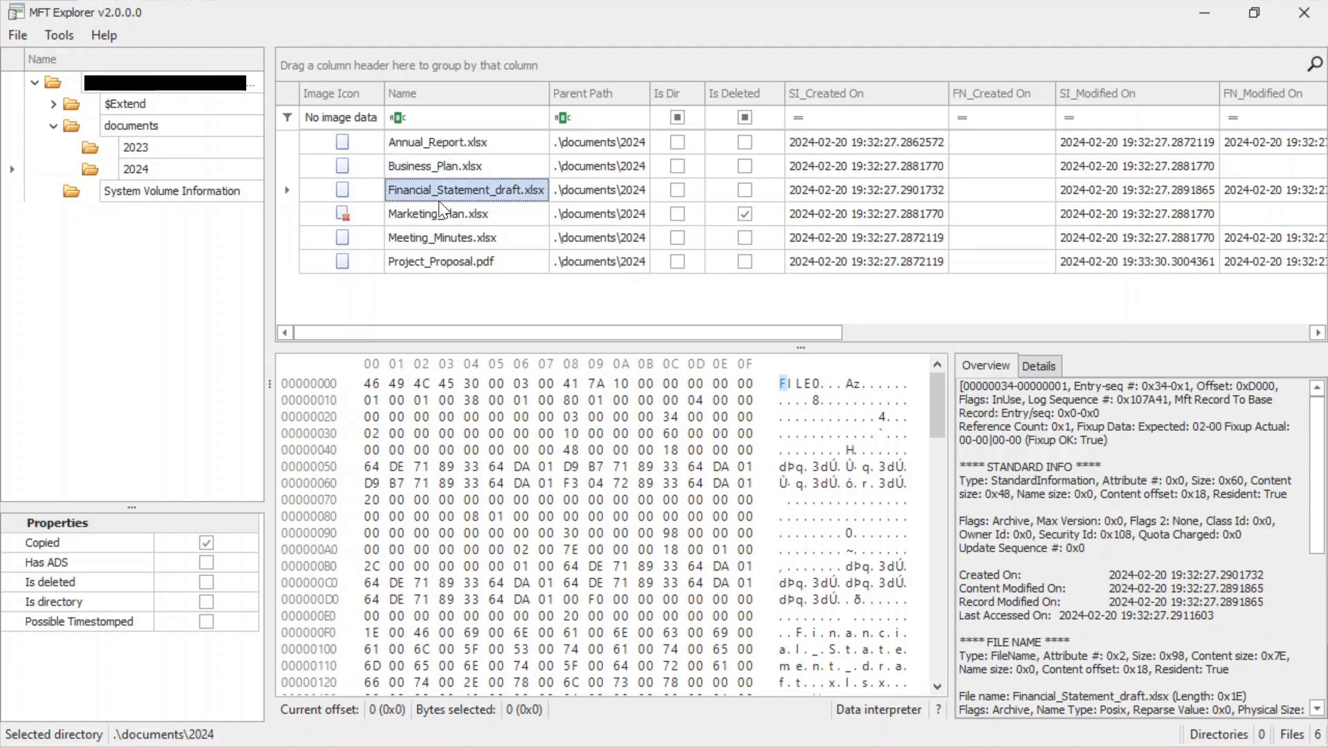
left_click(429, 219)
left_click(425, 238)
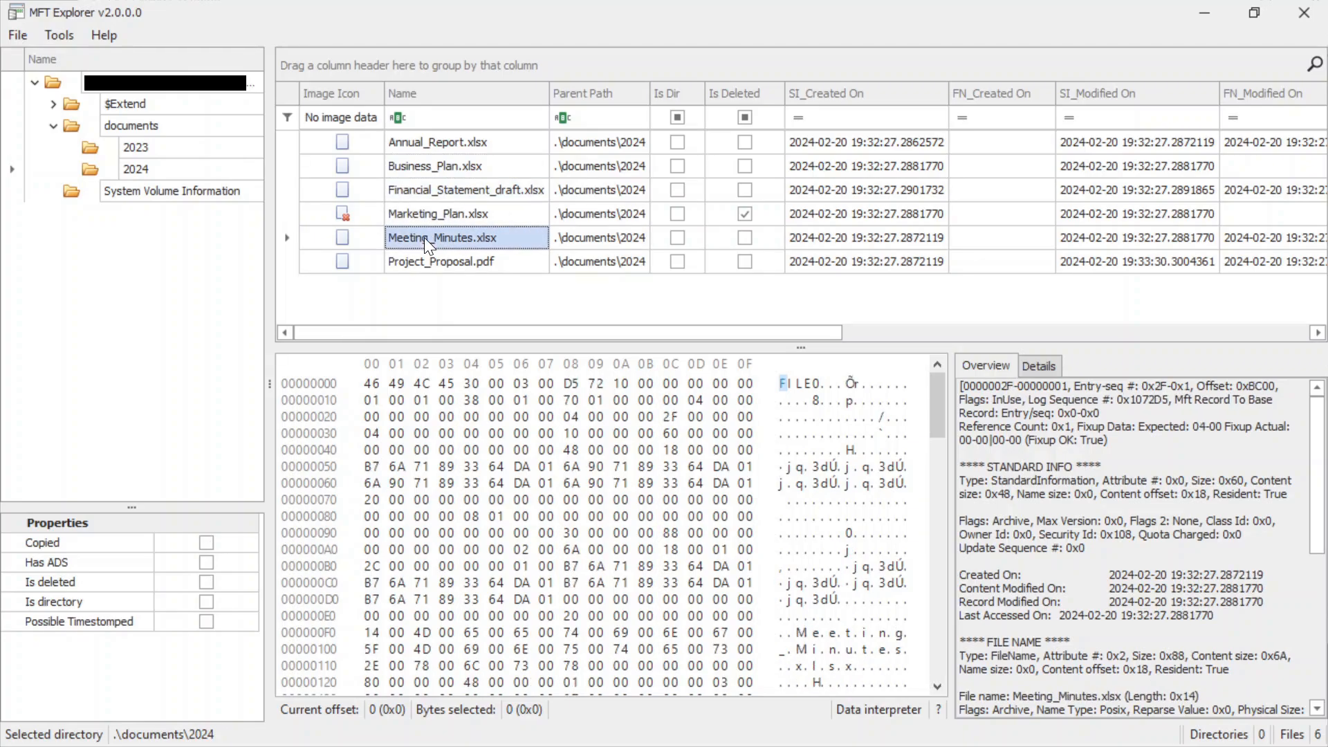
left_click(421, 257)
left_click(139, 172)
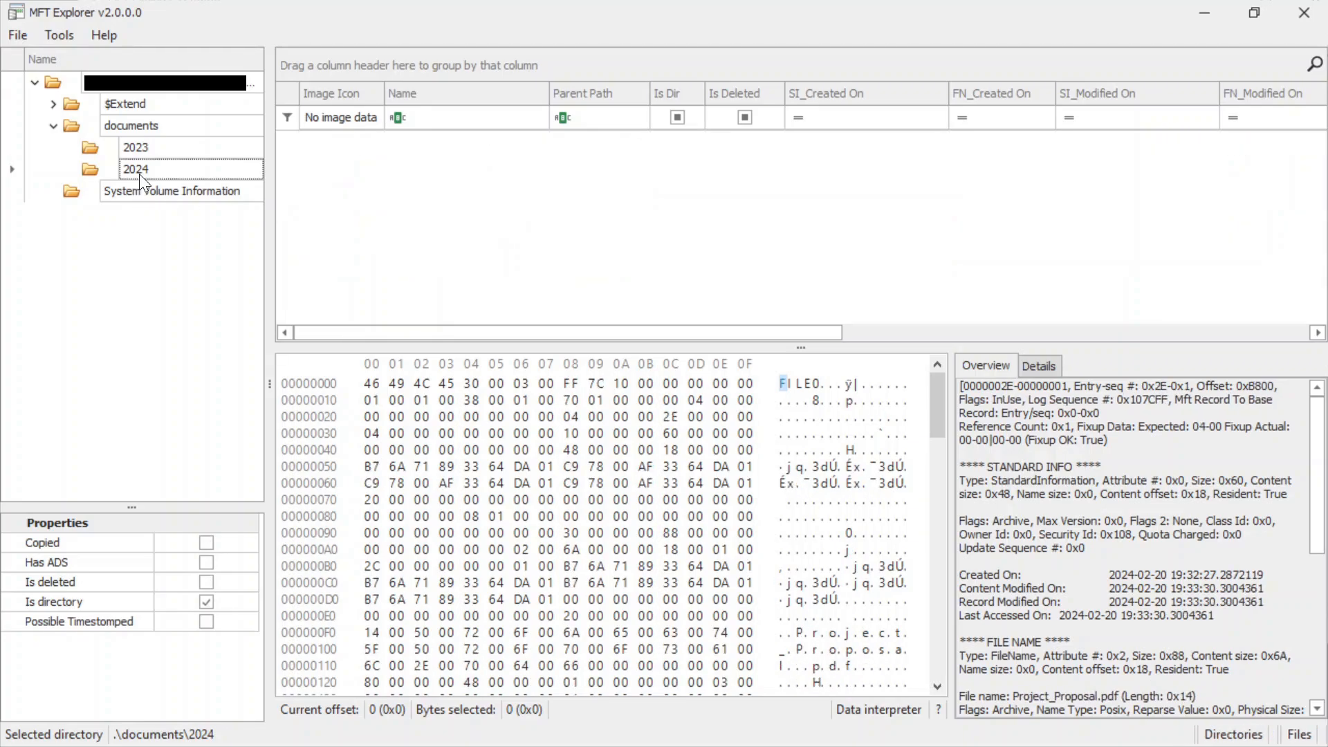
left_click(429, 146)
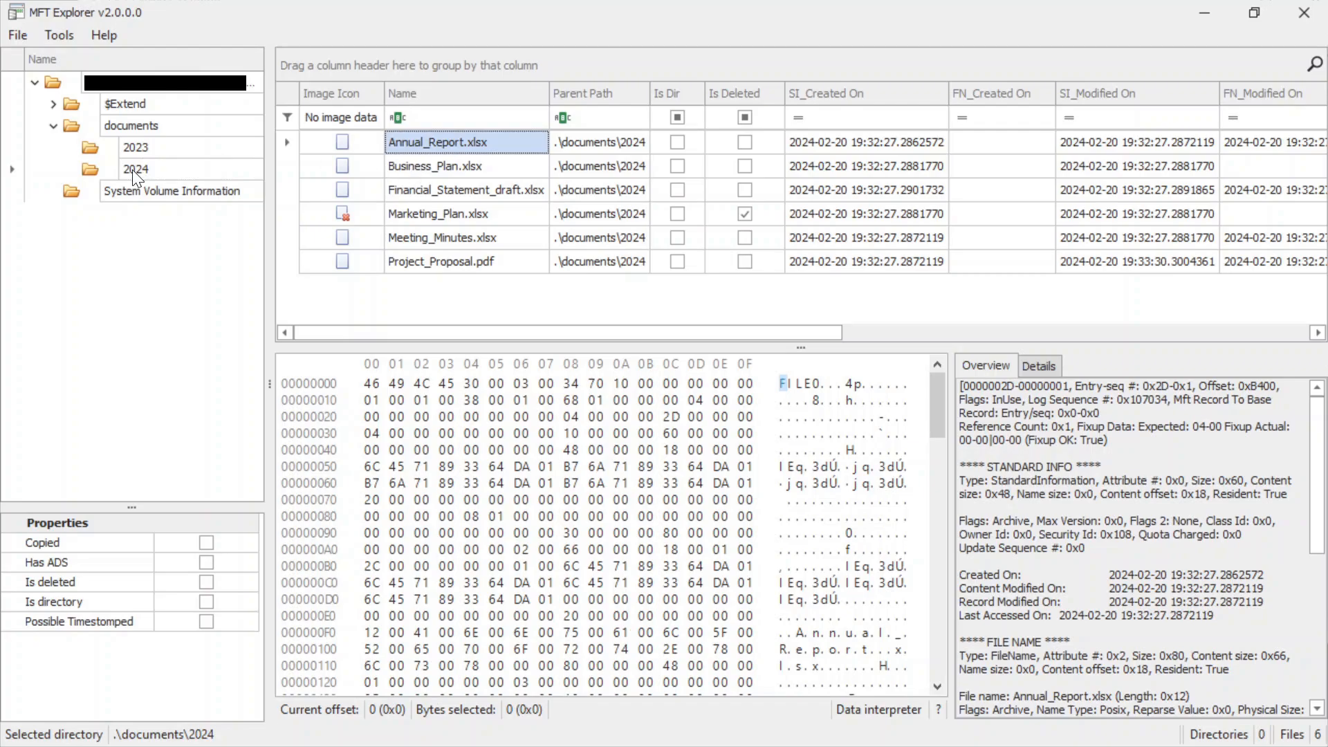
Check the entry numbers of the files in the 2023 folder, from Final_Annual_Report.xlsx to Final_Project_Proposal.pdf, to find record number 40.
left_click(136, 148)
left_click(459, 143)
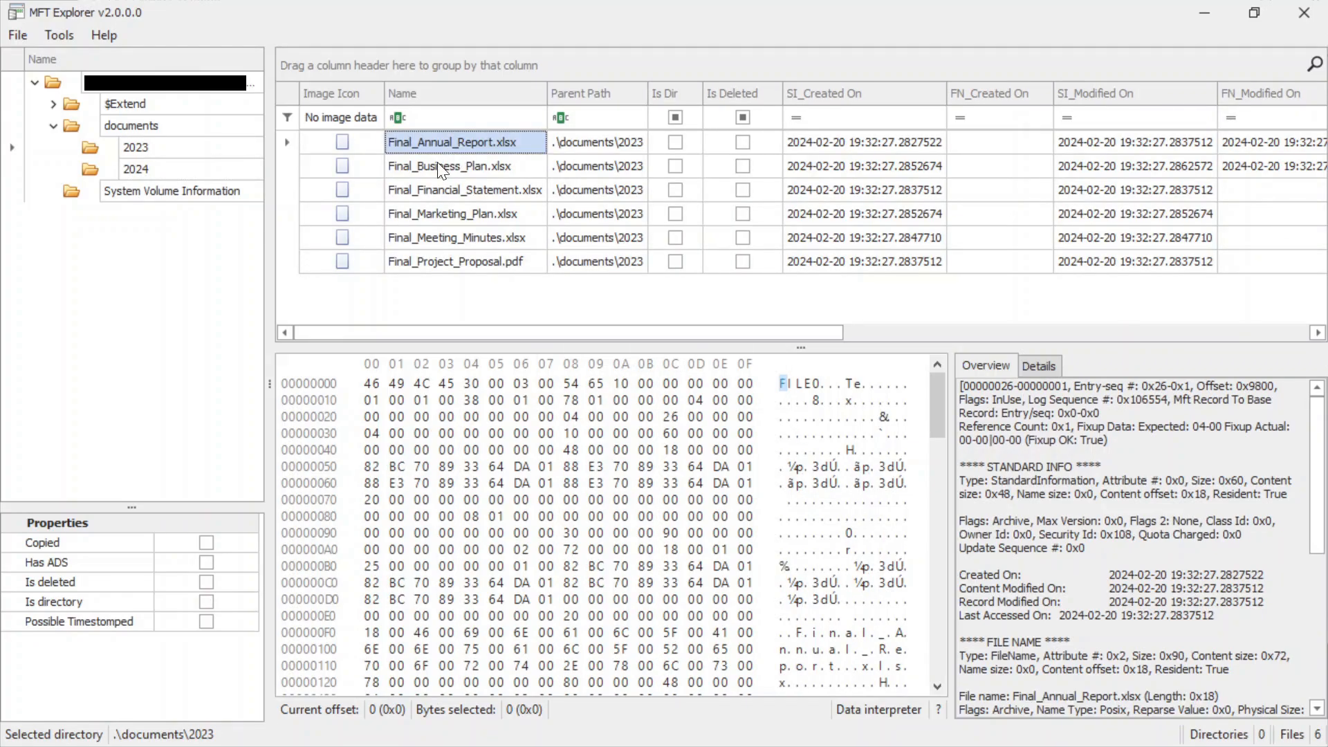
left_click(439, 170)
left_click(430, 188)
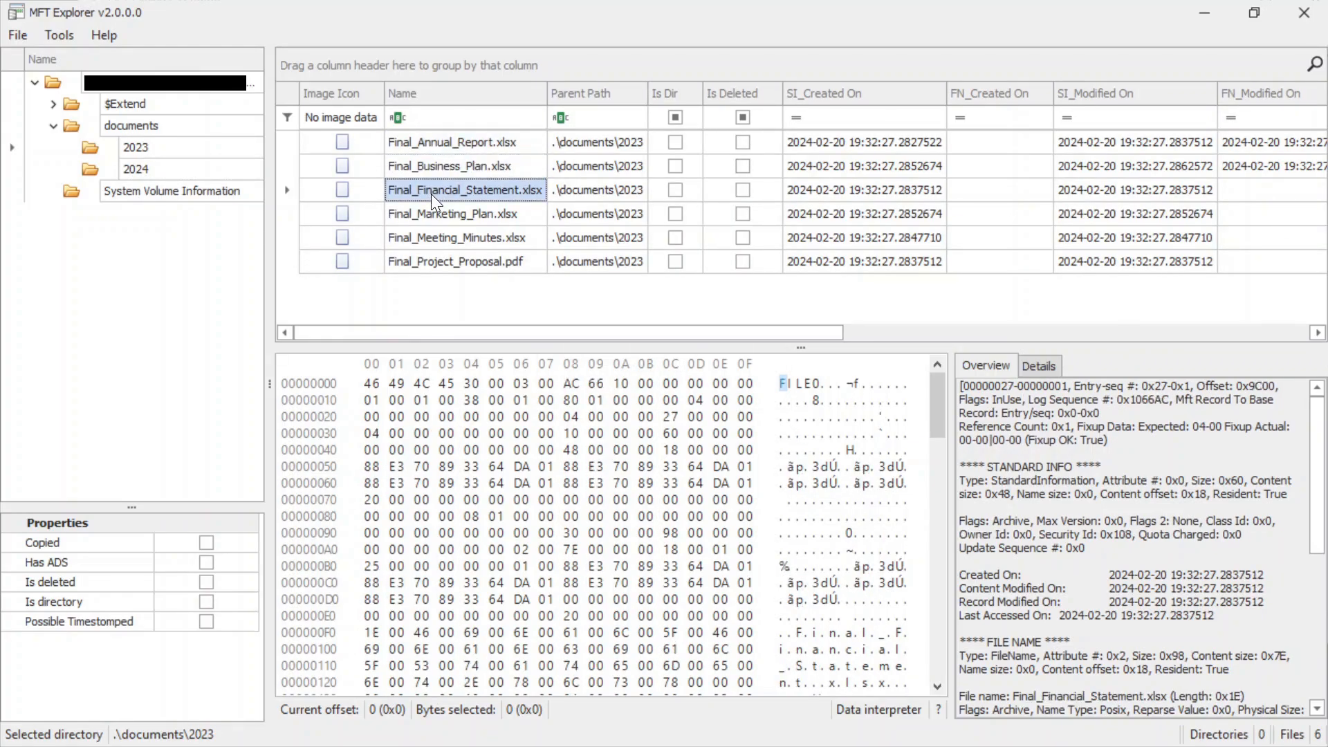
left_click(428, 210)
left_click(421, 241)
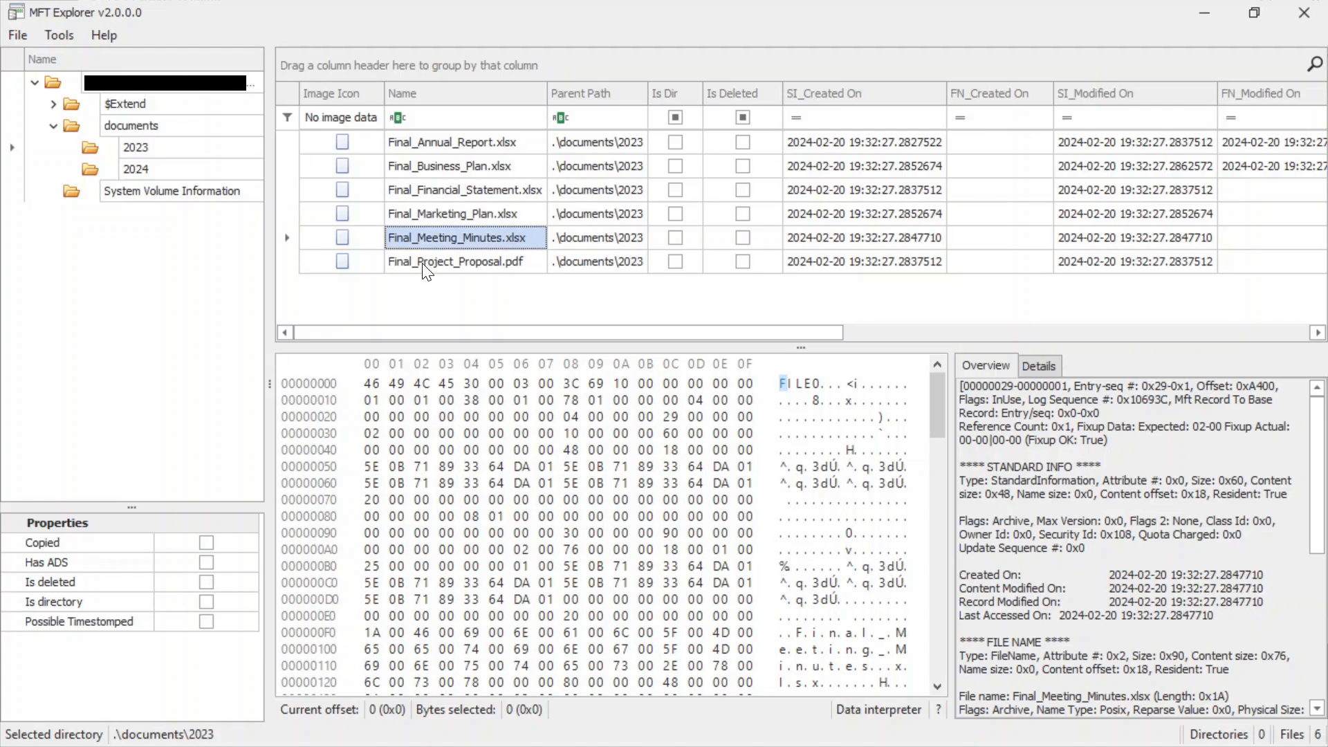
left_click(424, 264)
left_click_drag(1138, 399, 1178, 386)
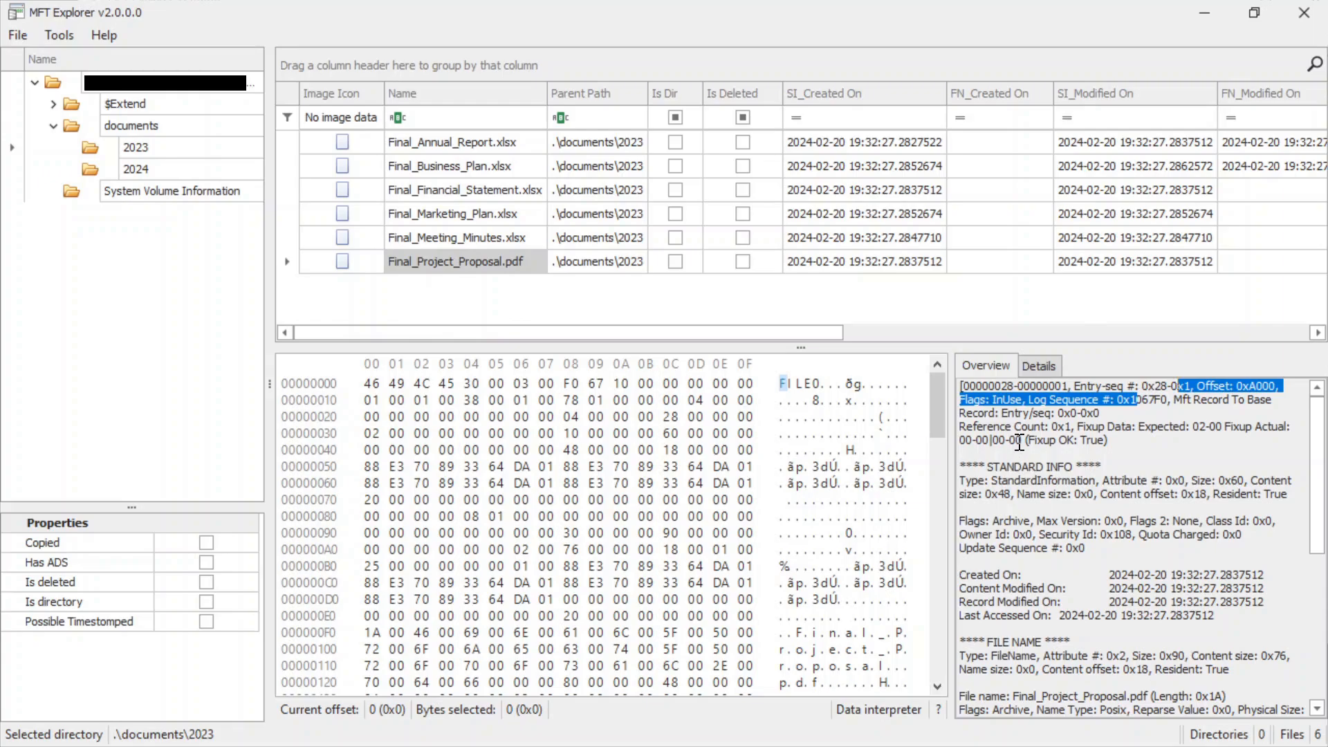
Read the overview of Final_Project_Proposal.pdf through its FILE NAME and DATA sections to find the file size.
scroll(1079, 471, "down", 1)
scroll(1078, 472, "down", 1)
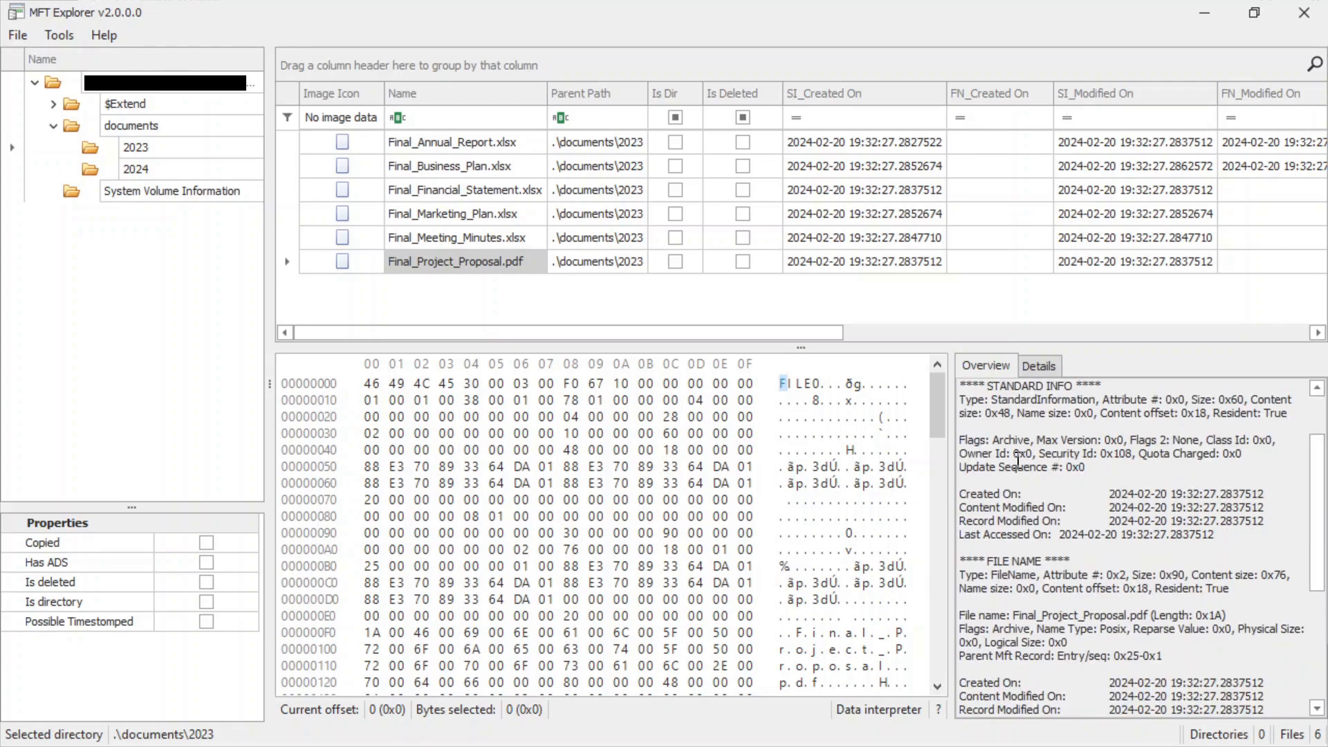
scroll(1032, 455, "down", 1)
scroll(1032, 455, "down", 1)
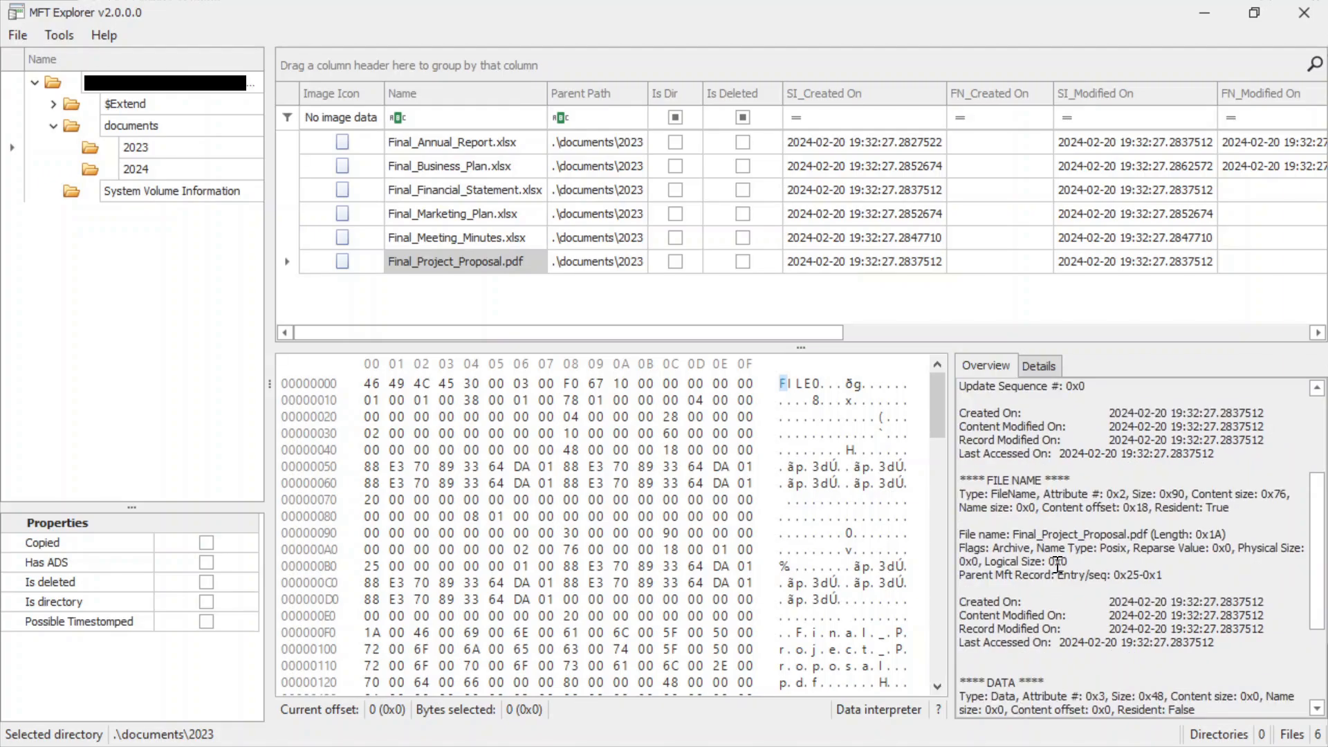
scroll(1018, 546, "down", 1)
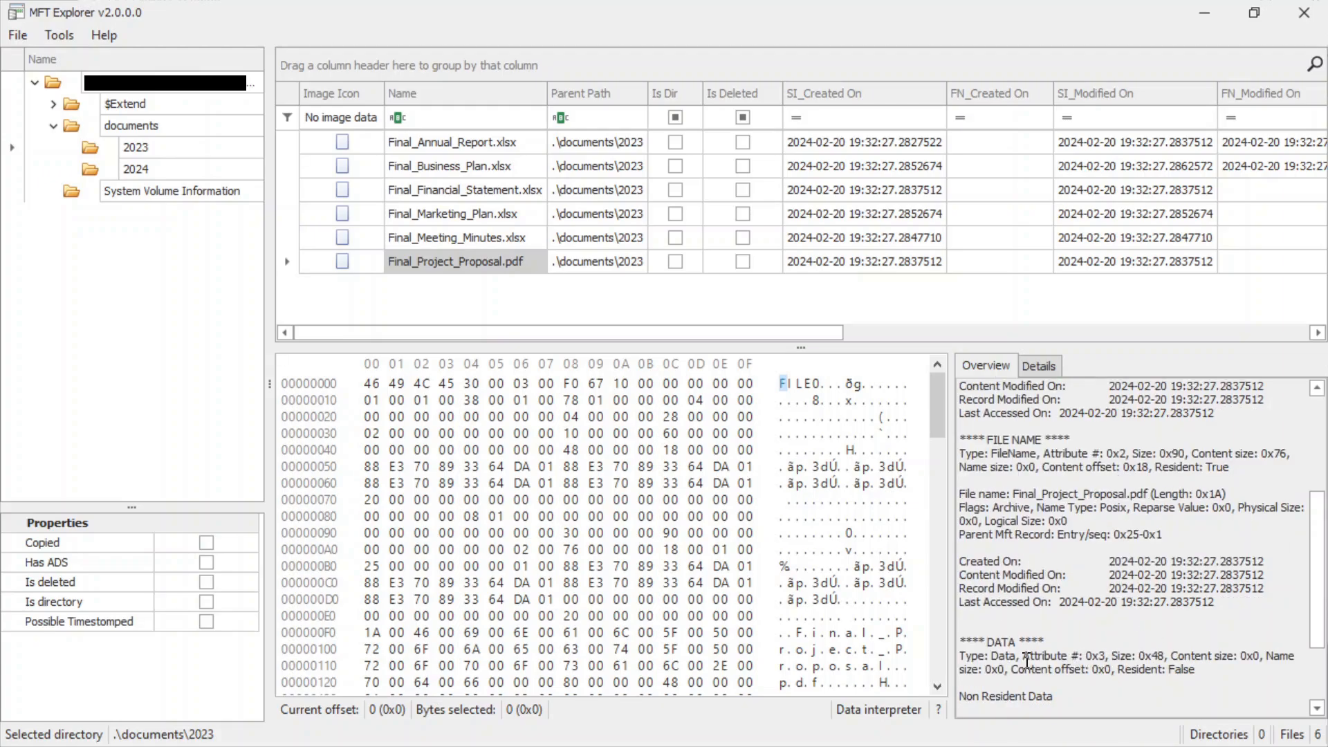
double_click(1142, 655)
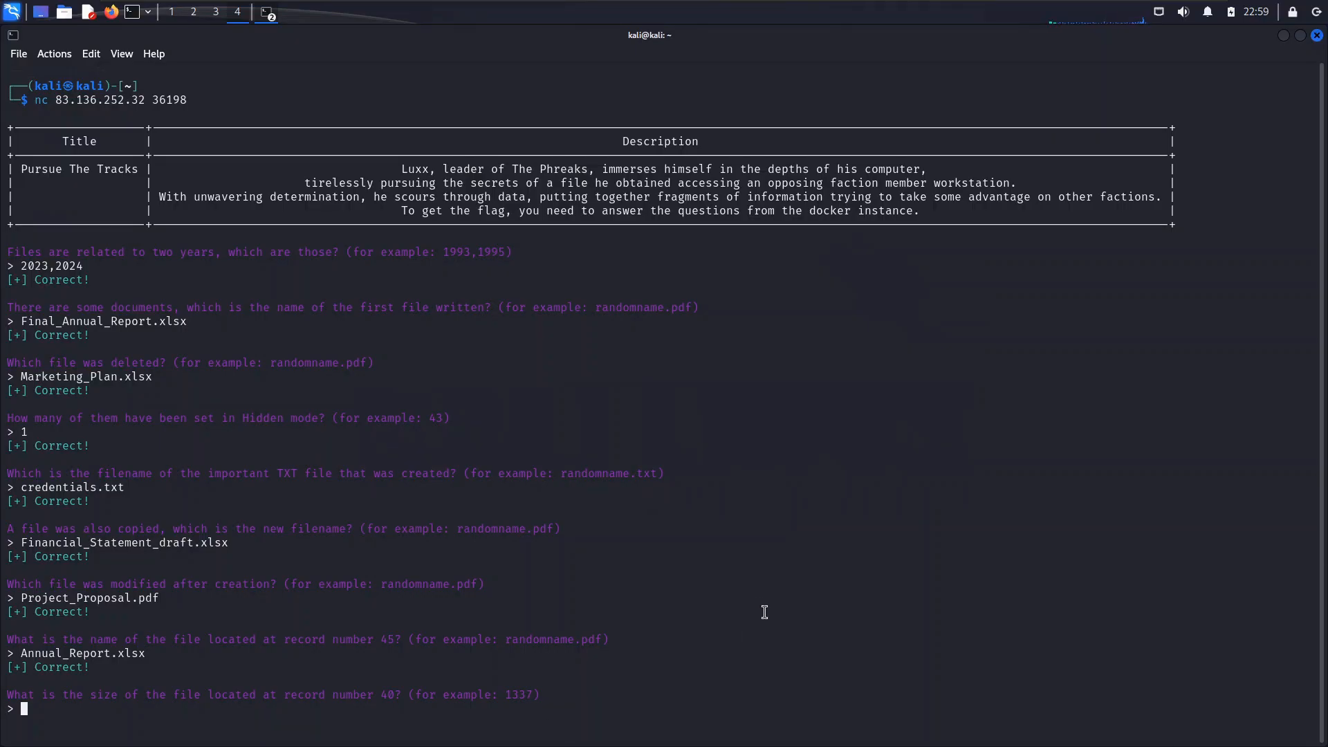
In the terminal, answer the question about the size of the file at record number 40 with 57344, and highlight the returned flag.
type("57344")
key("Return")
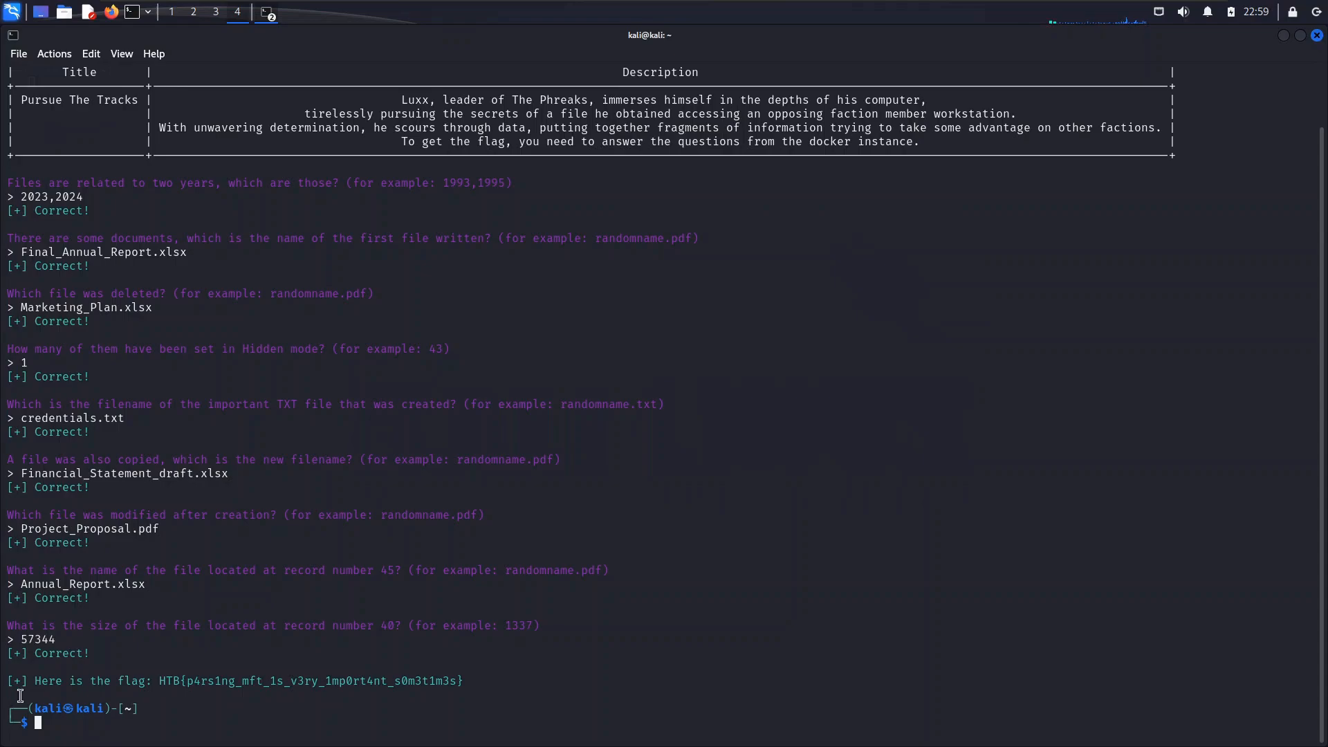
left_click_drag(63, 695, 332, 693)
left_click_drag(159, 681, 533, 681)
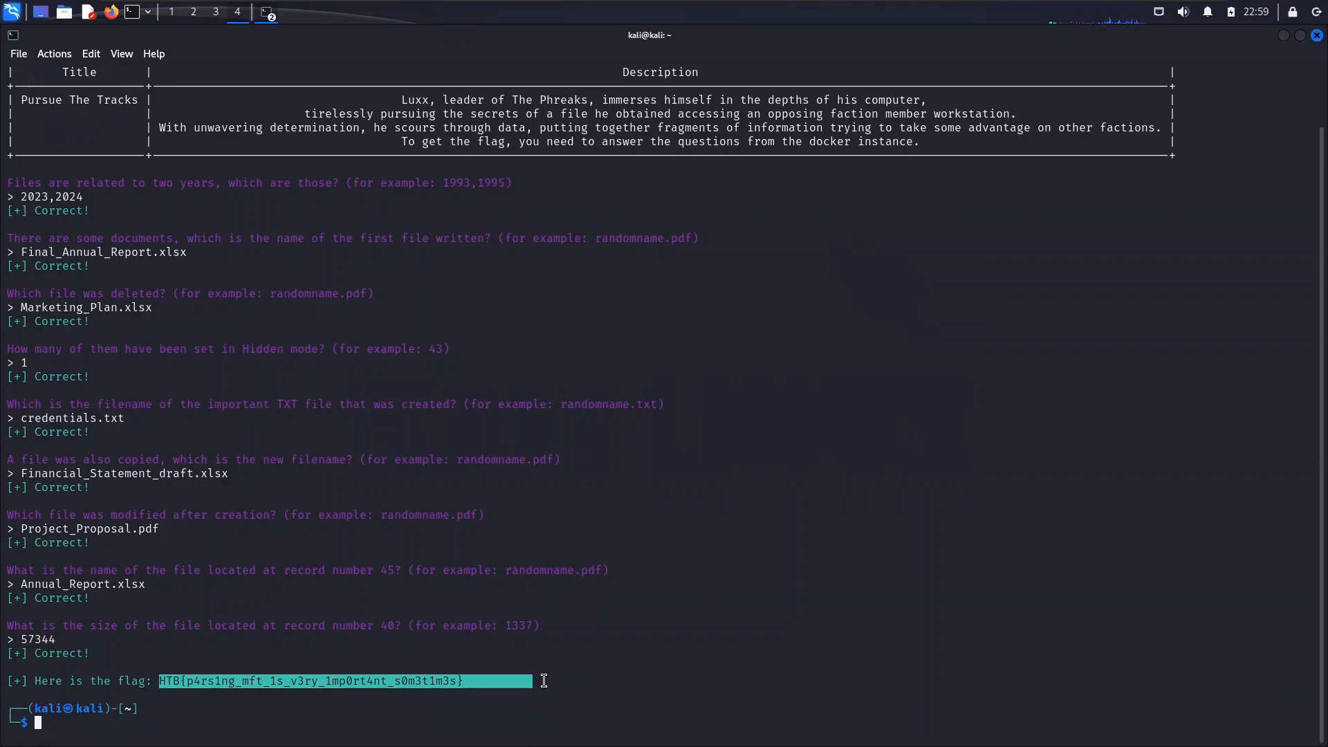
left_click(511, 658)
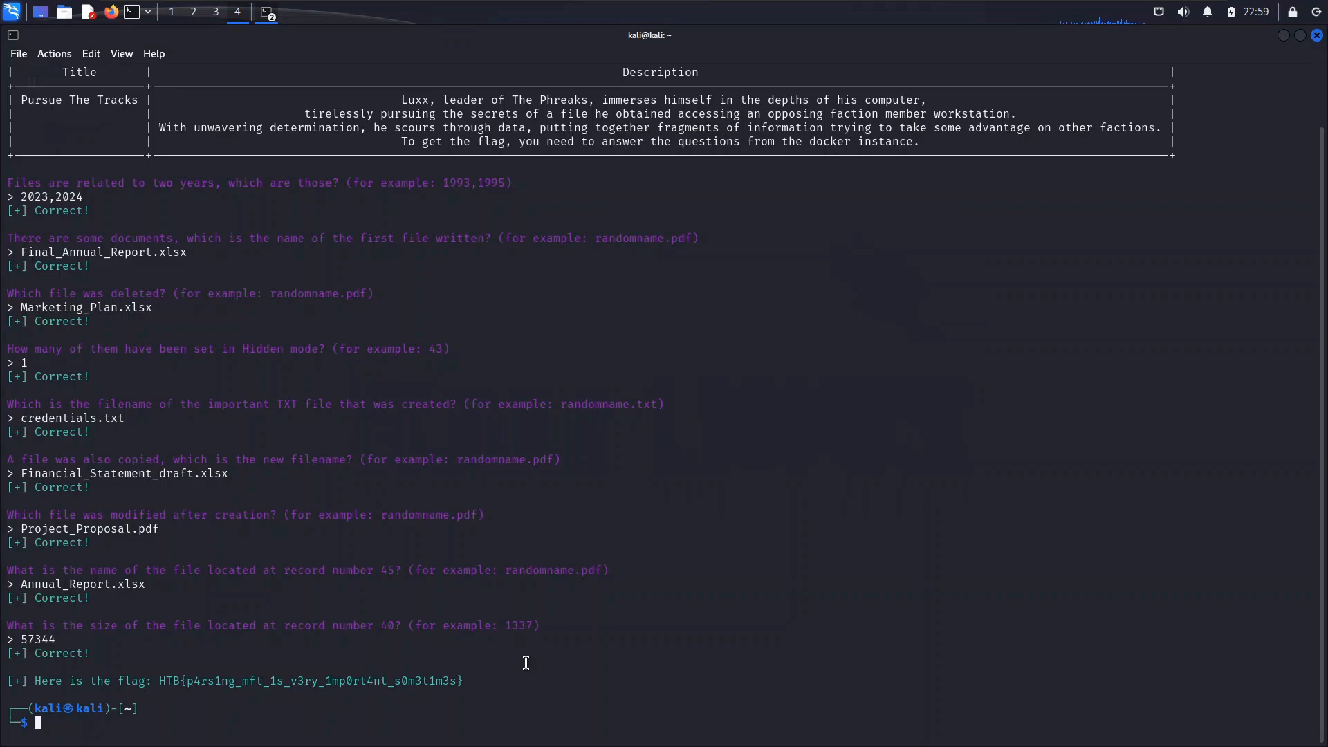